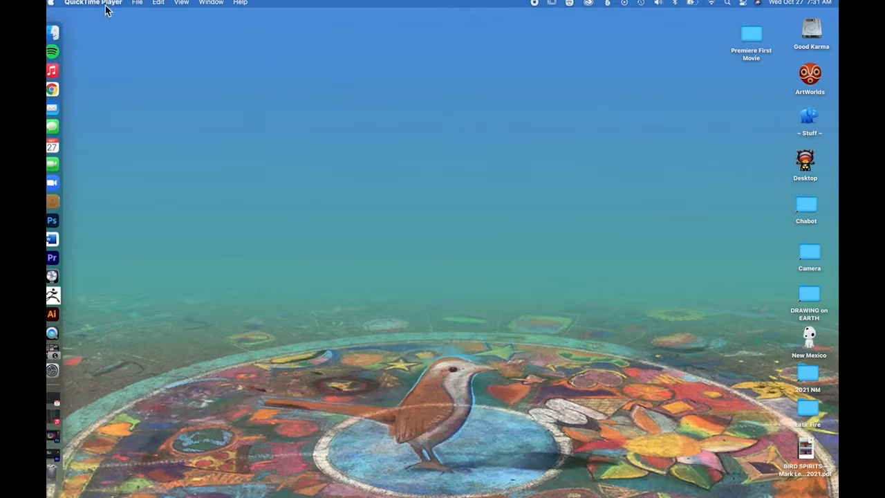
pyautogui.click(138, 5)
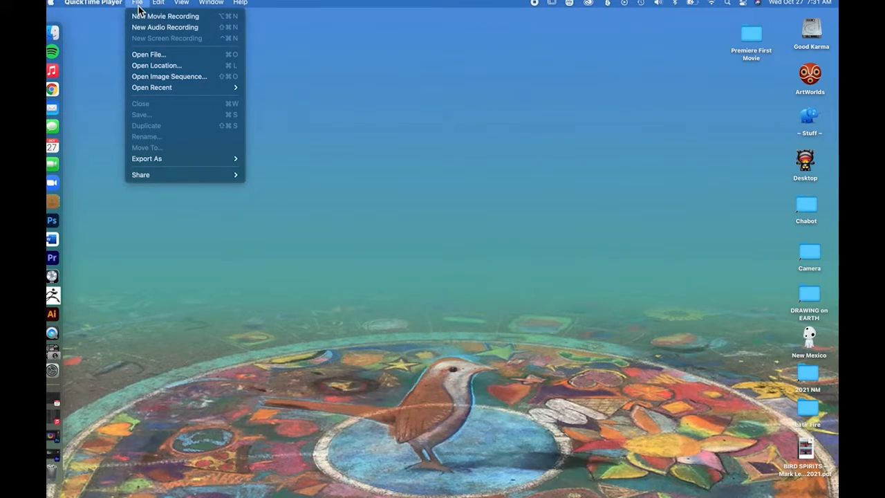
pyautogui.click(108, 83)
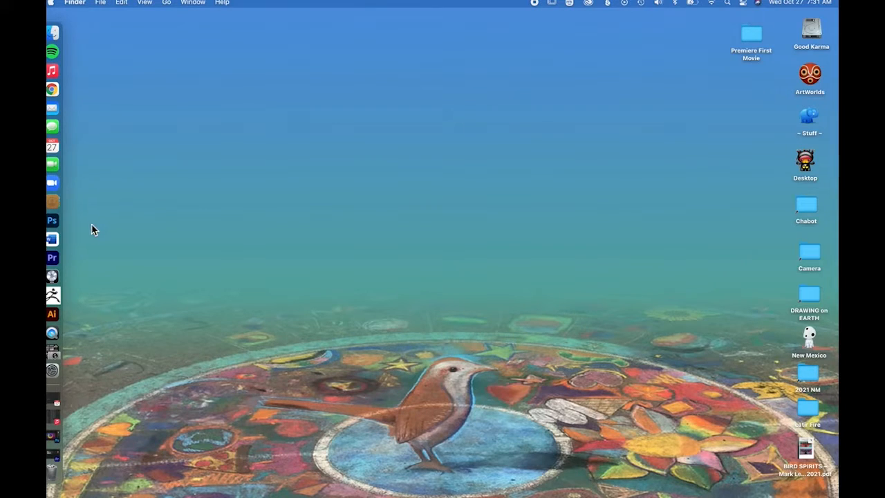
# Switch to Photoshop and check the pixel dimensions and resolution of introtext.psd.
pyautogui.click(56, 222)
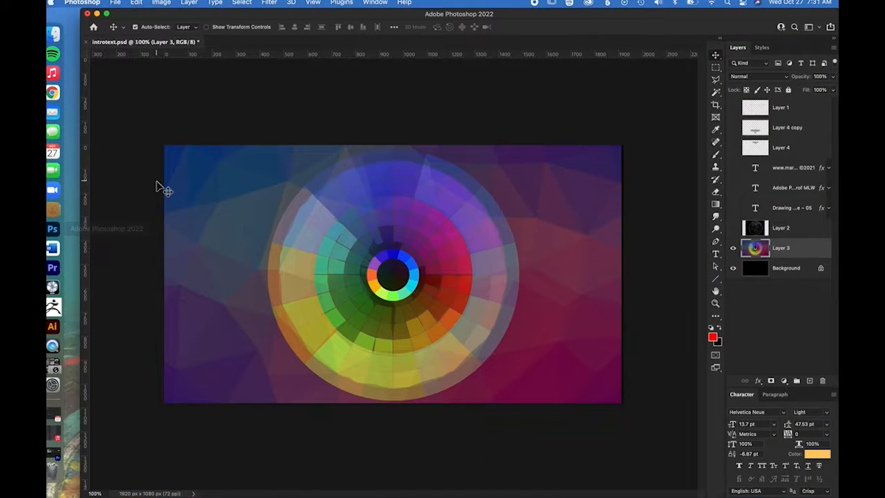
pyautogui.click(116, 4)
pyautogui.moveTo(161, 4)
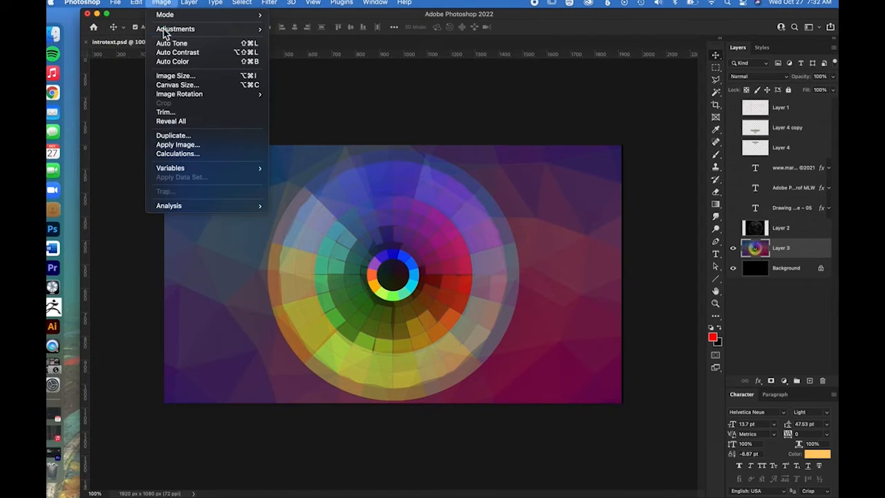
pyautogui.click(164, 77)
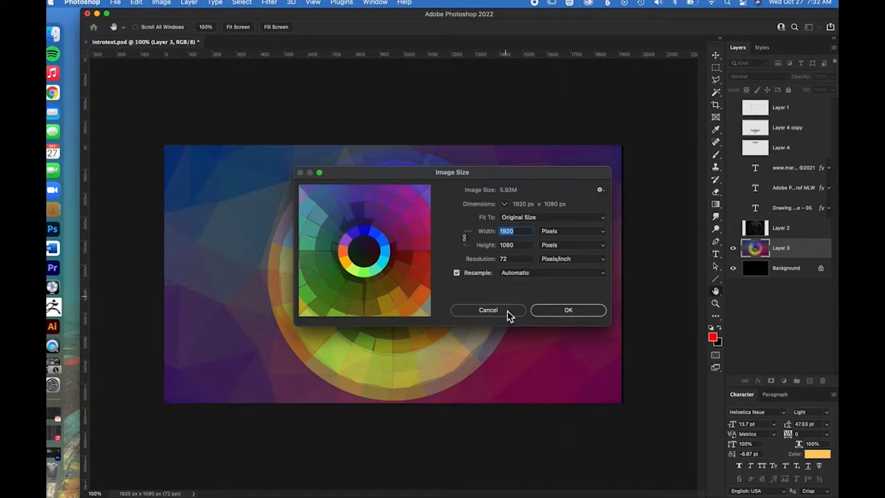
pyautogui.click(543, 314)
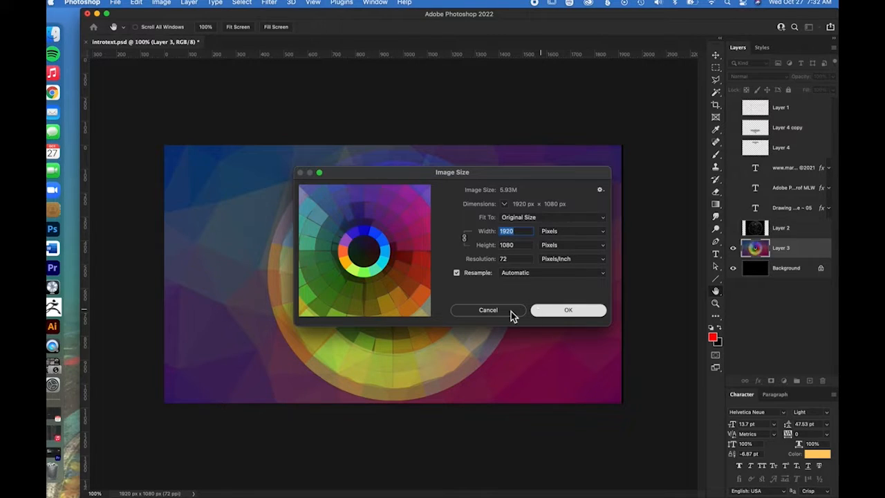
pyautogui.click(552, 315)
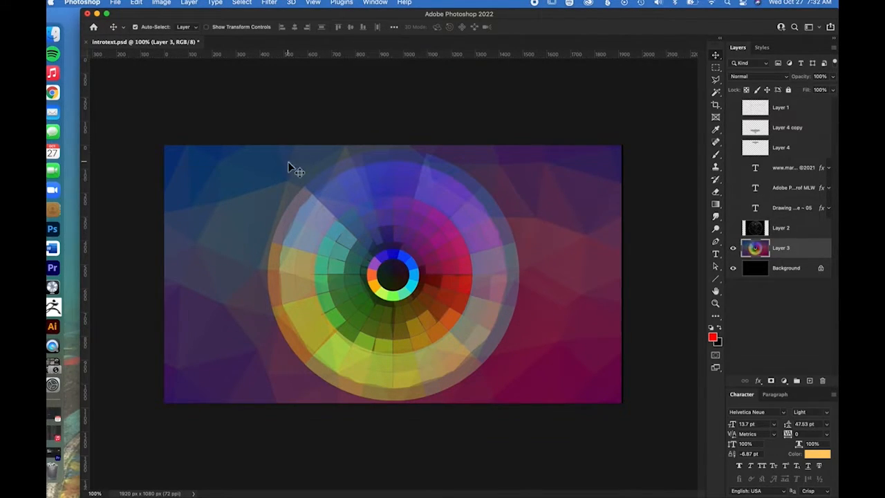
# Preview the artistic Cutout filter on Layer 3 with Number of Levels at 7, and leave the Filter Gallery without applying it.
pyautogui.click(270, 4)
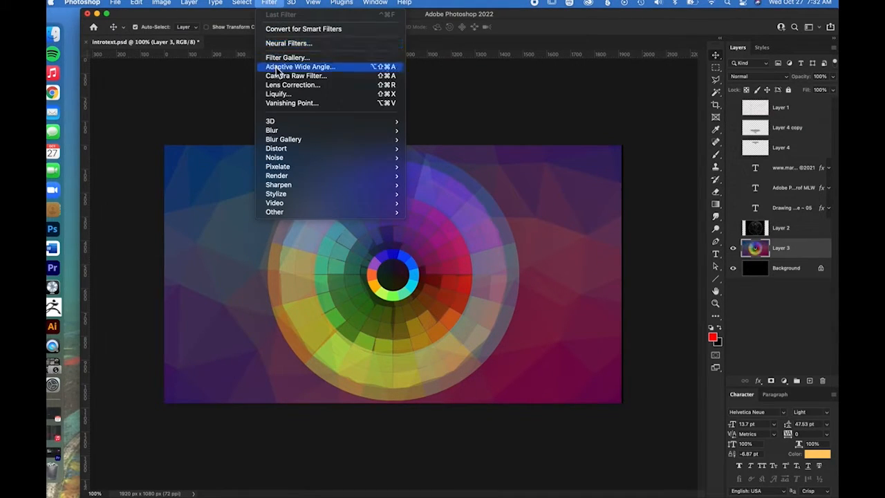
pyautogui.moveTo(278, 150)
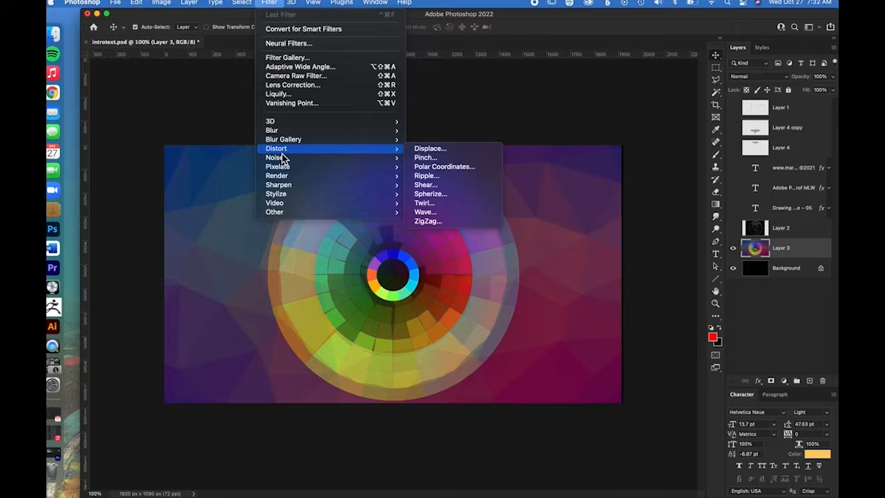
pyautogui.click(292, 59)
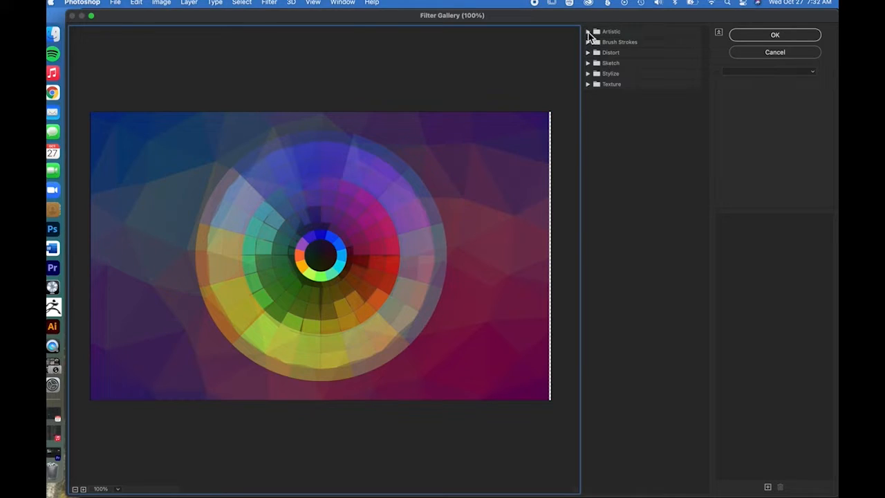
pyautogui.click(589, 32)
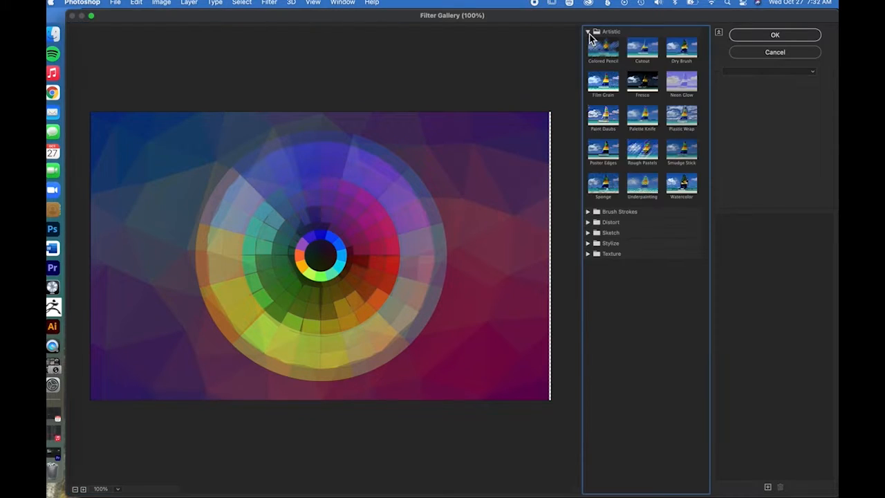
pyautogui.click(645, 51)
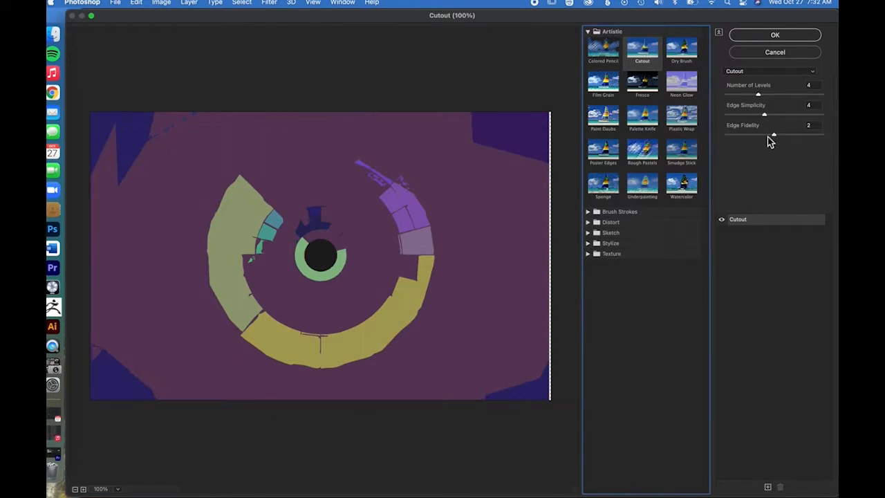
pyautogui.moveTo(763, 97); pyautogui.dragTo(804, 95)
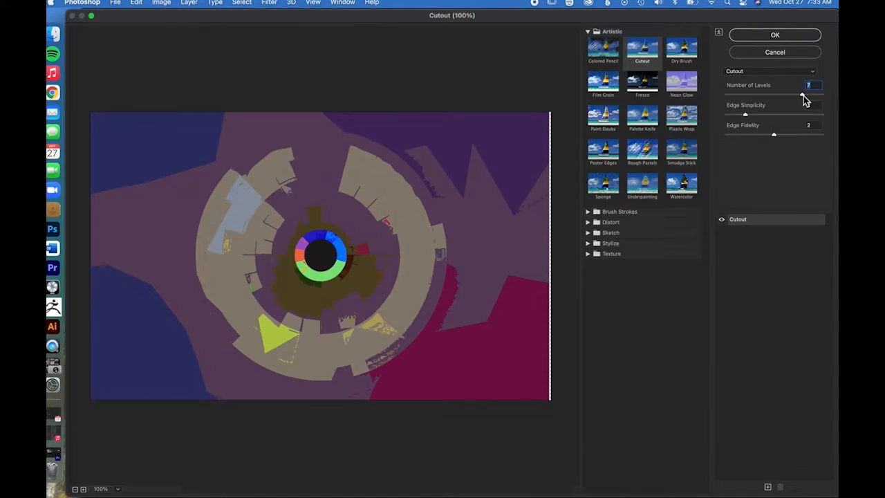
pyautogui.click(793, 55)
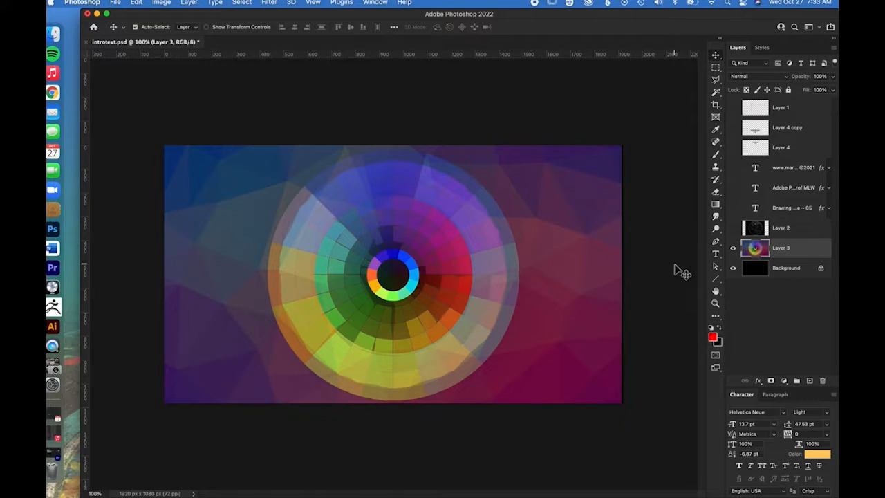
# Show the Adobe Premiere title text layer and try several opacities on Layer 3, ending at 50%.
pyautogui.click(734, 188)
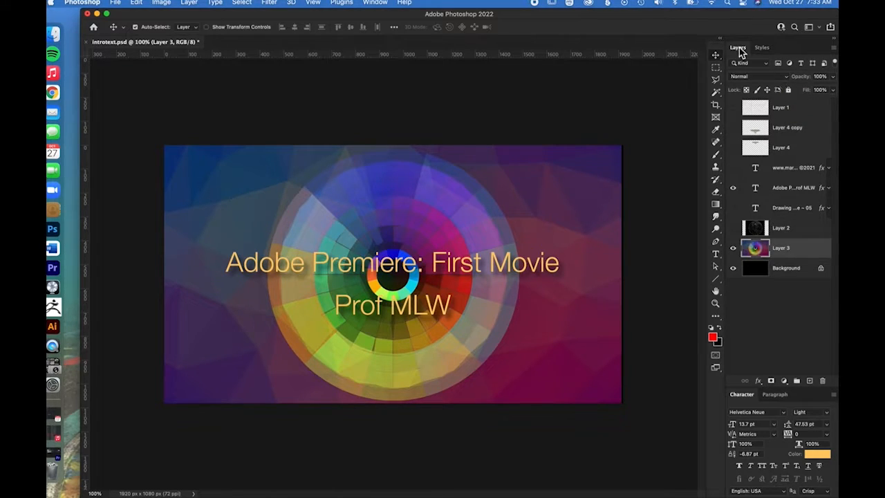
pyautogui.press('5')
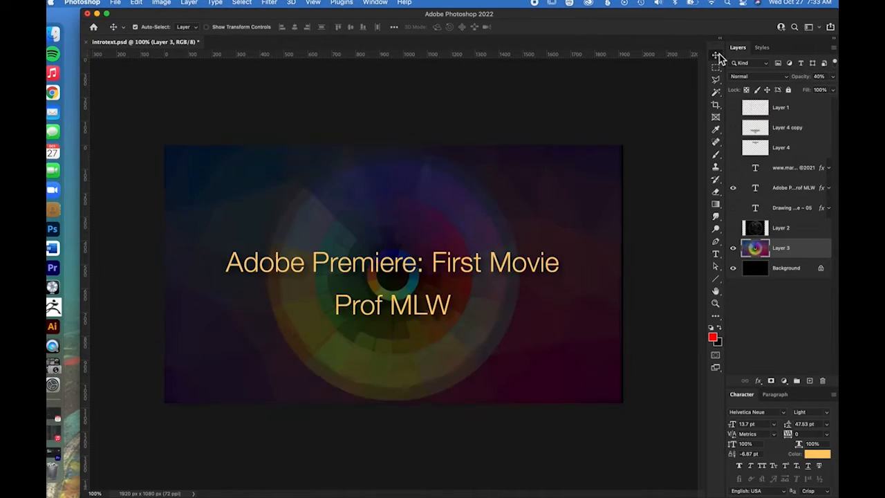
pyautogui.press('9')
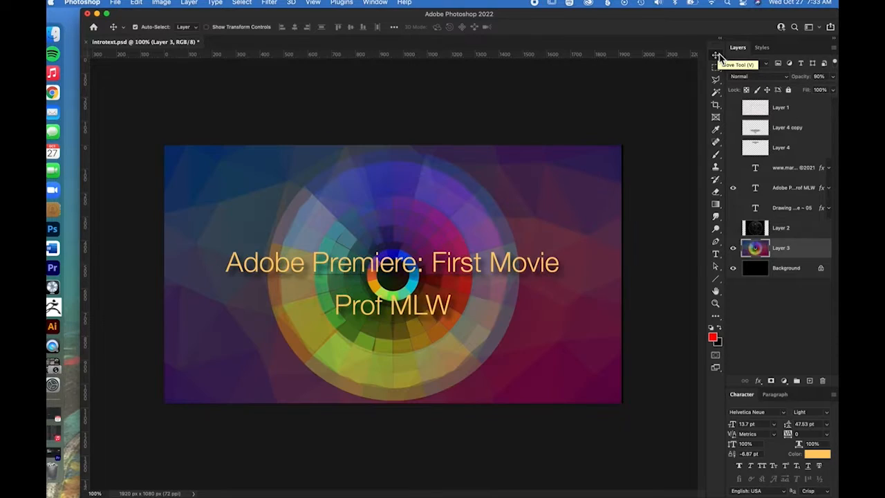
pyautogui.press('0')
pyautogui.press('1')
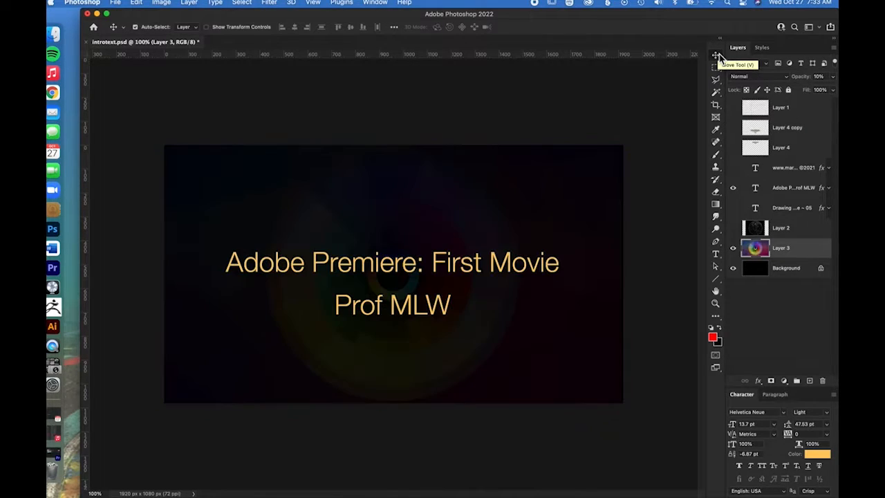
pyautogui.press('3')
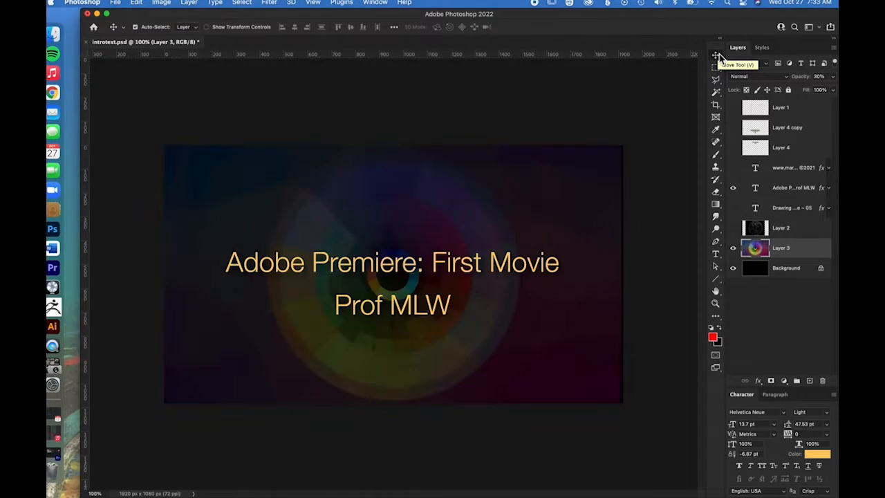
pyautogui.press('6')
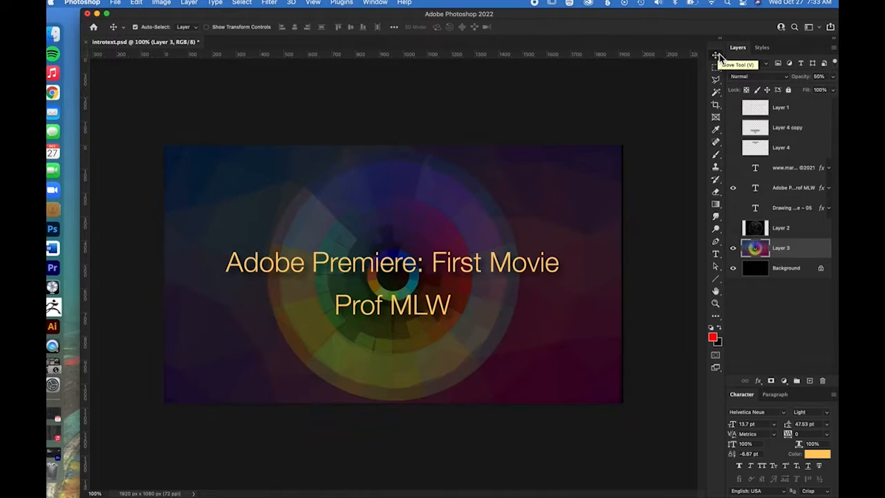
pyautogui.press('4')
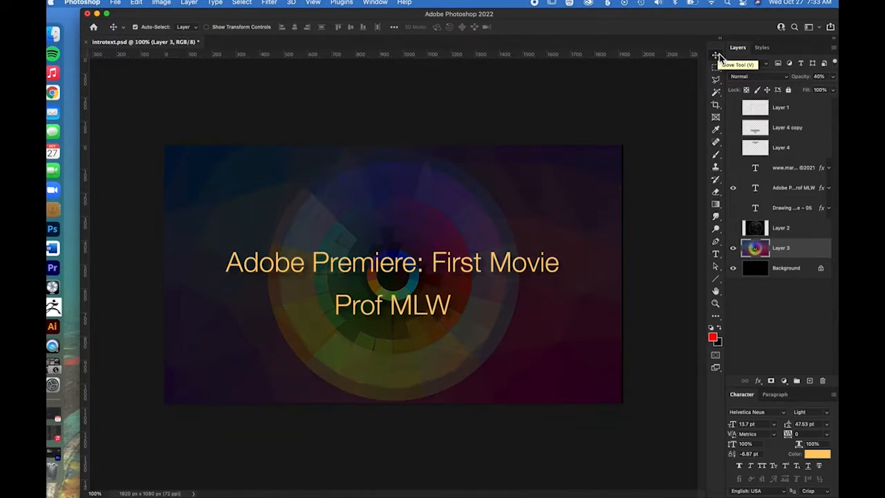
pyautogui.press('5')
# Compare opacities of Layer 3 behind the title with the image at 25% zoom, and settle on 40%.
pyautogui.press('super+minus')
pyautogui.press('super+minus')
pyautogui.press('super+minus')
pyautogui.press('super+minus')
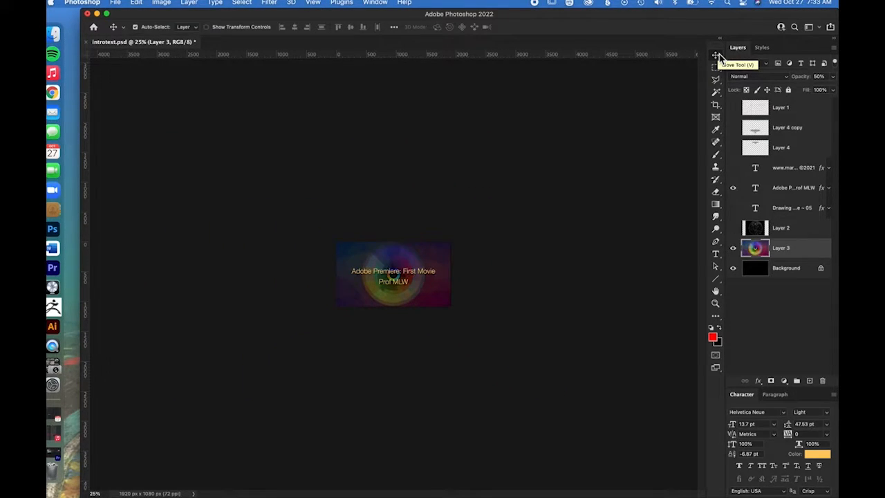
pyautogui.press('4')
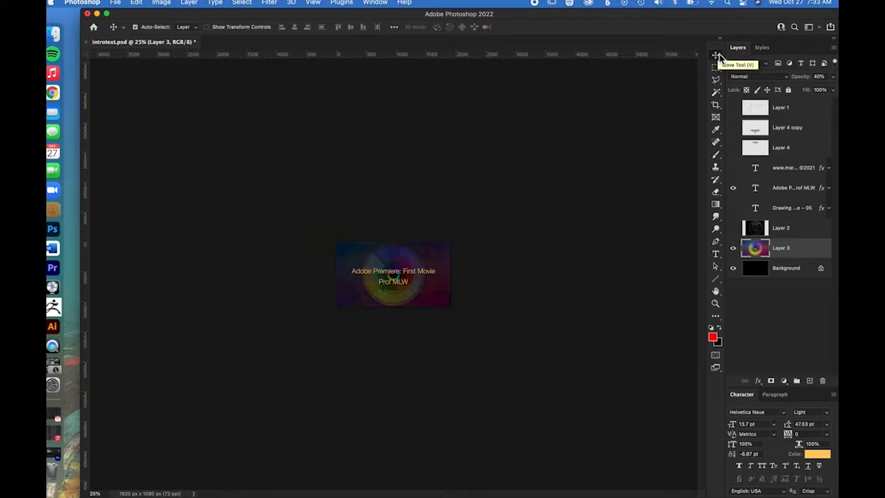
pyautogui.press('3')
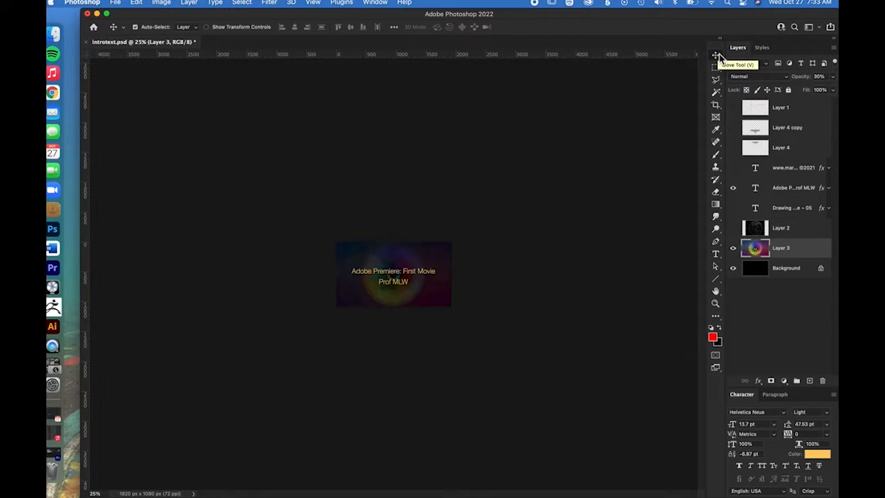
pyautogui.press('5')
pyautogui.press('0')
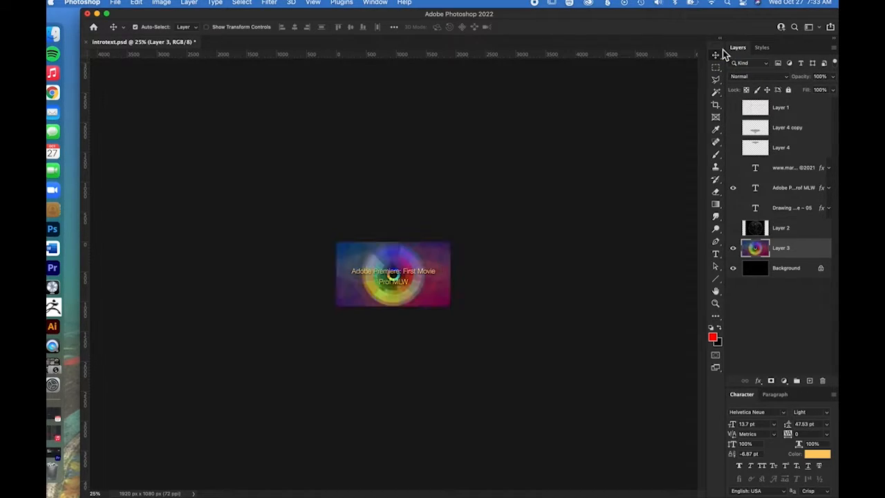
pyautogui.press('5')
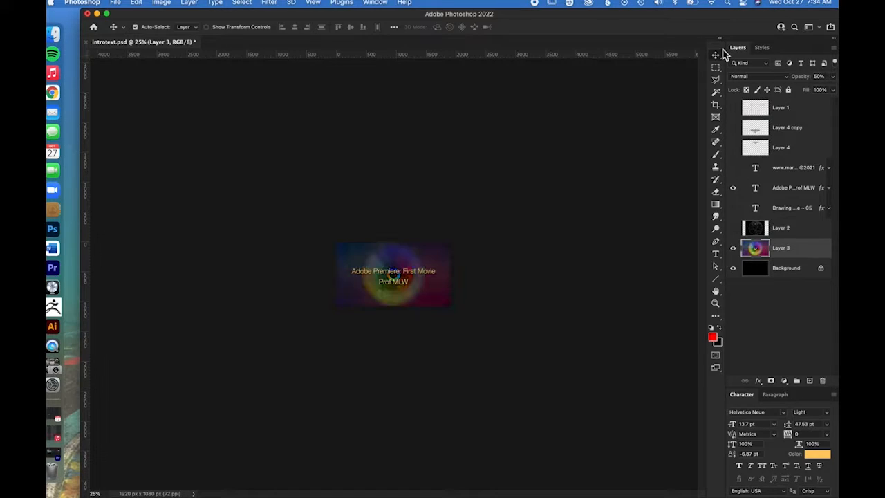
pyautogui.press('4')
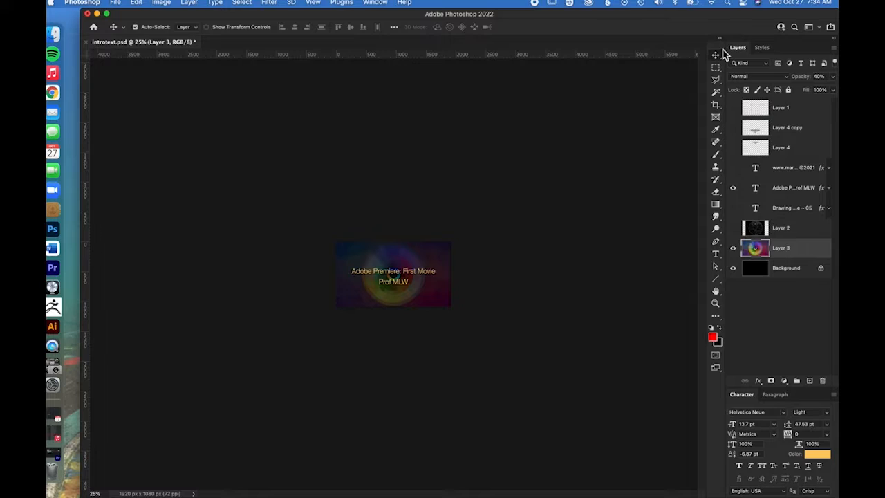
pyautogui.press('super+0')
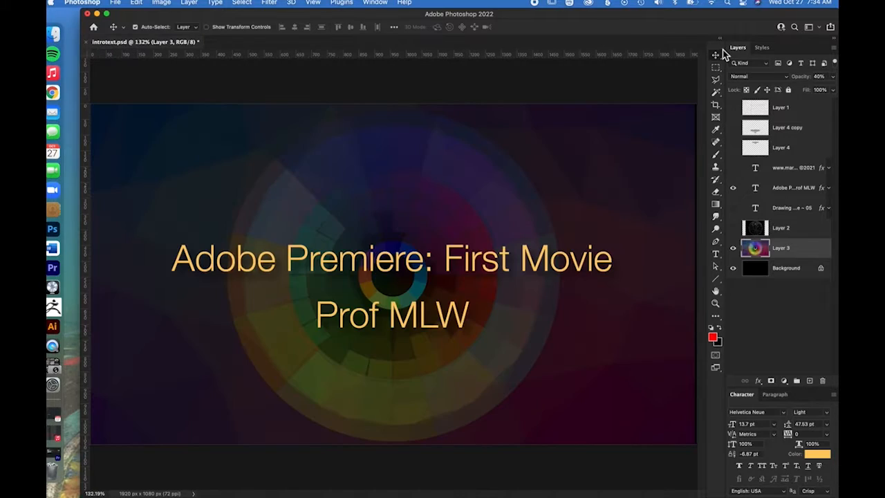
# Show the red guide lines of Layer 1 at 30% opacity and move the title text slightly upward.
pyautogui.click(733, 108)
pyautogui.click(789, 192)
pyautogui.moveTo(467, 272); pyautogui.dragTo(470, 251)
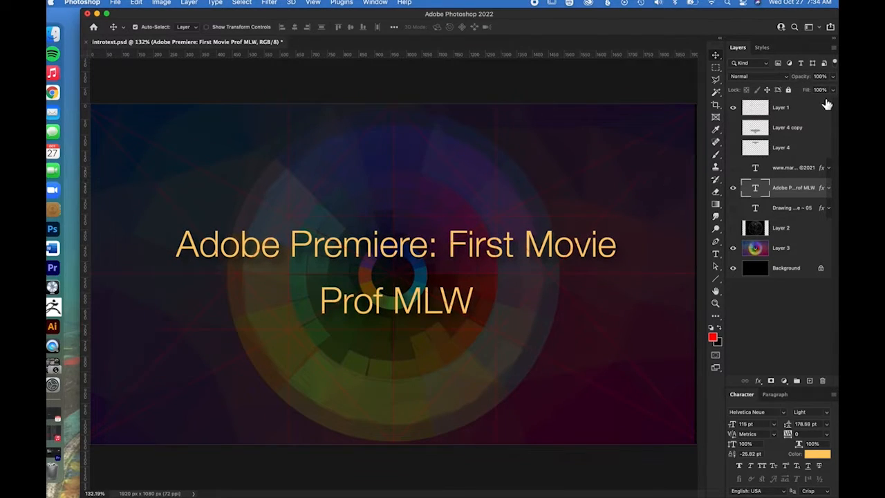
pyautogui.click(814, 115)
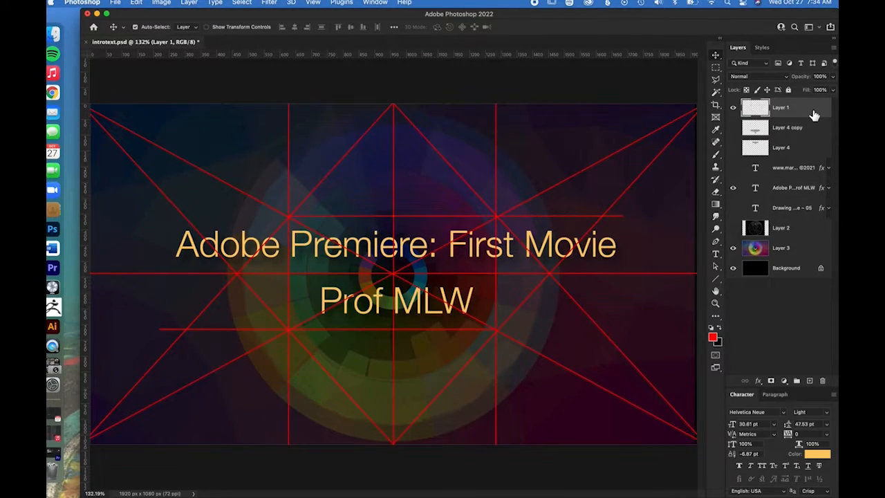
pyautogui.press('4')
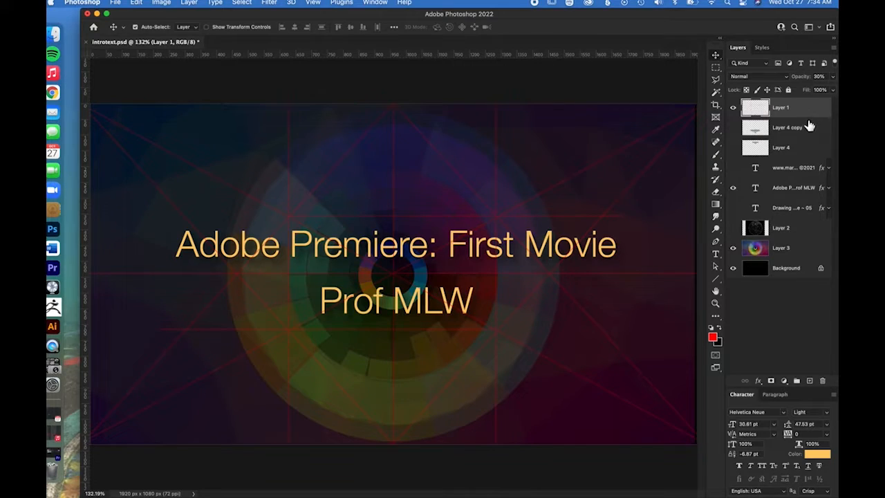
# Compare the two bird layers, leaving Layer 4 copy visible below the title and Layer 4 hidden.
pyautogui.click(733, 129)
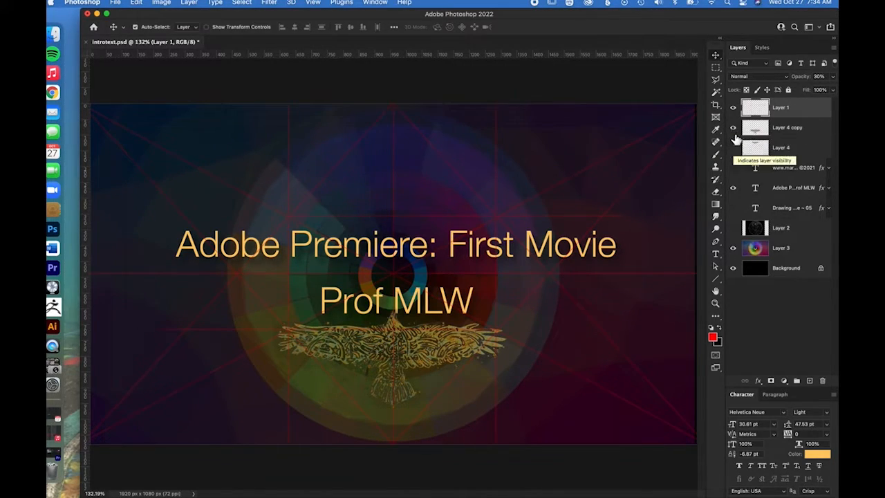
pyautogui.click(734, 130)
pyautogui.click(734, 148)
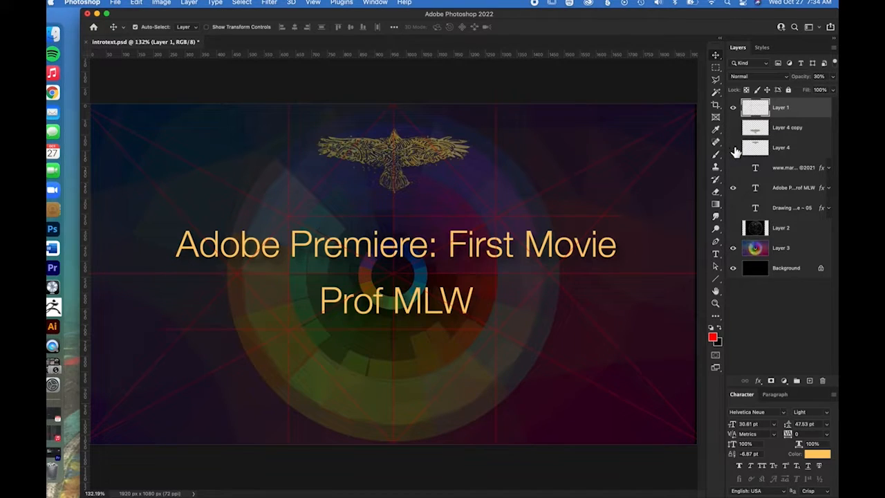
pyautogui.click(734, 148)
pyautogui.click(735, 148)
pyautogui.click(734, 147)
pyautogui.click(734, 129)
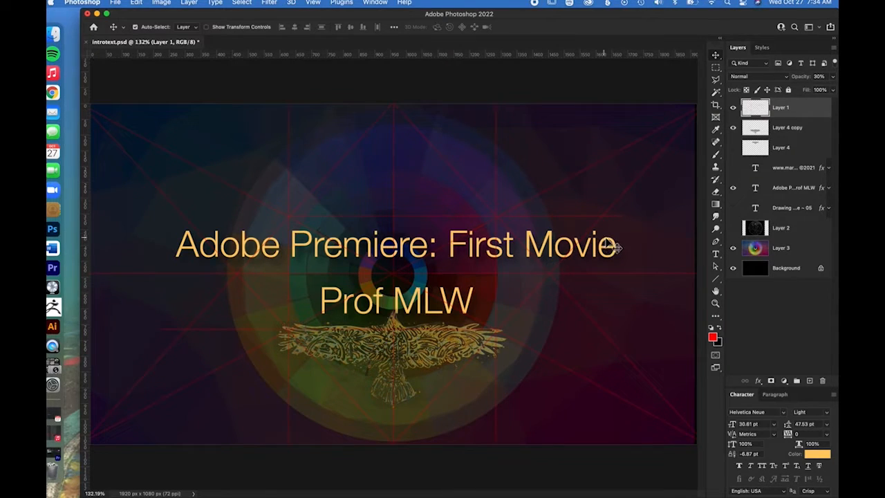
# Move the Adobe Premiere: First Movie title text upward, leaving clear space between it and the bird graphic.
pyautogui.click(787, 195)
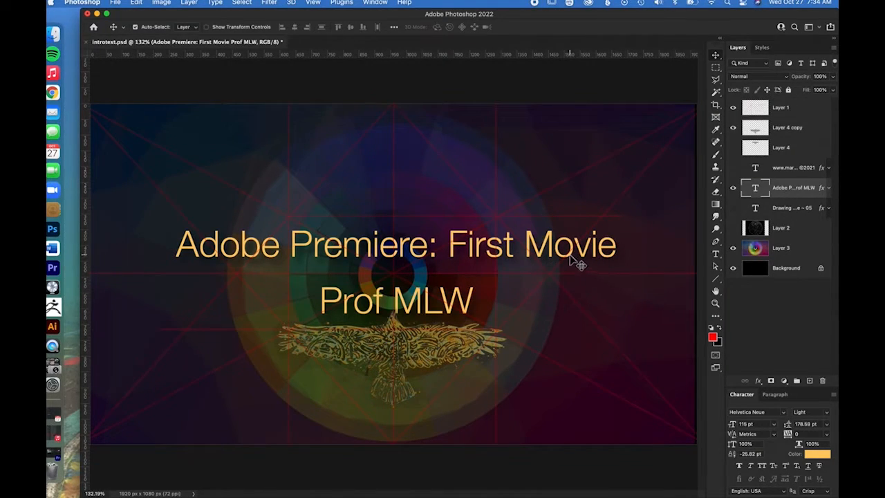
pyautogui.moveTo(571, 259); pyautogui.dragTo(572, 232)
pyautogui.moveTo(571, 228); pyautogui.dragTo(569, 227)
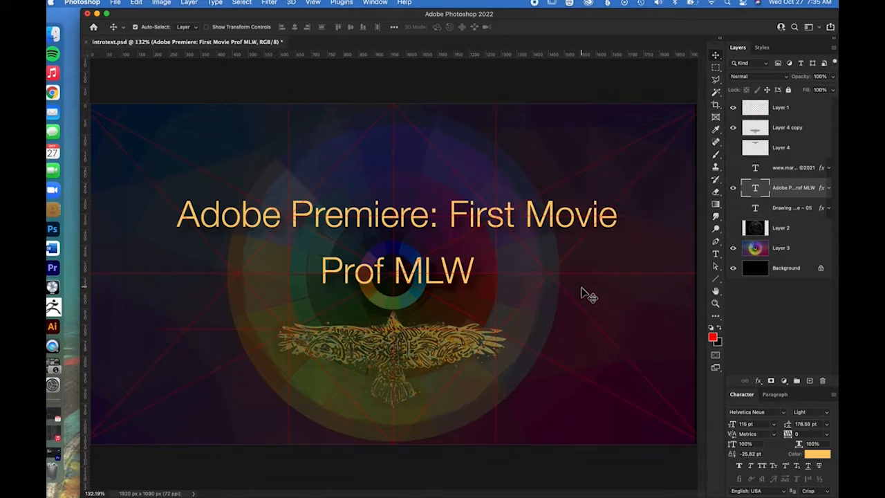
# Try the red guide lines of Layer 1 at full and lower opacities, settling on 20%.
pyautogui.click(801, 113)
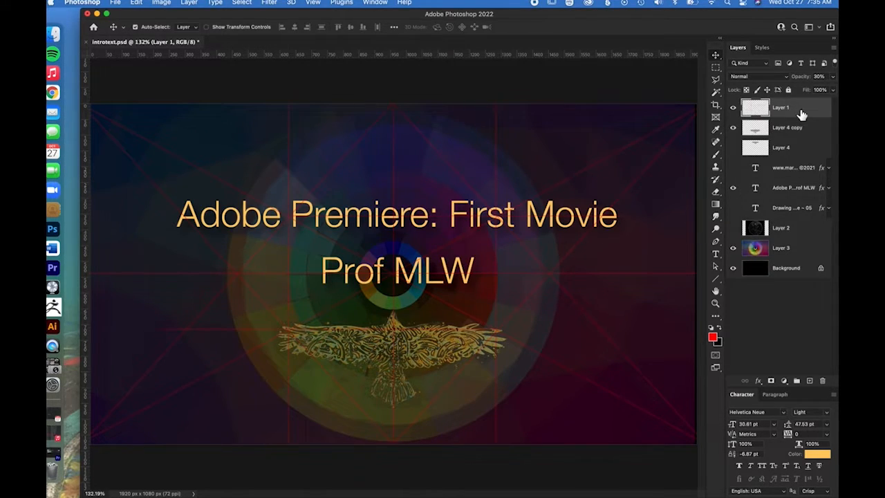
pyautogui.press('0')
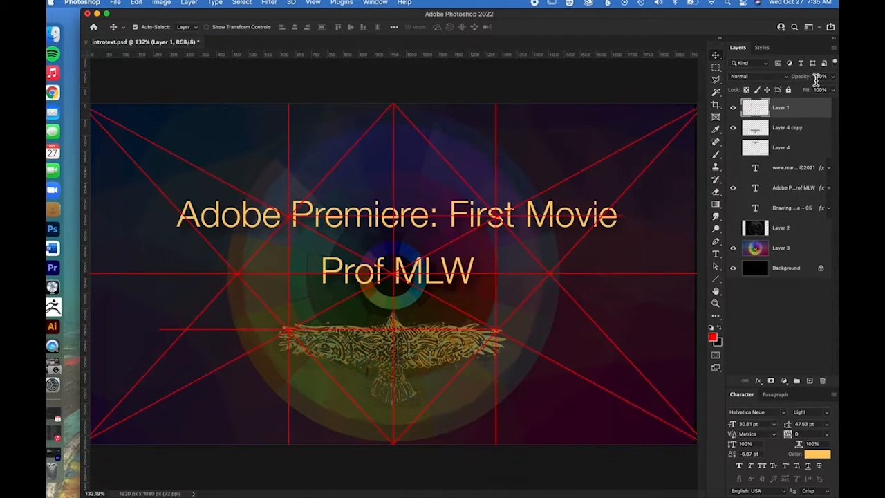
pyautogui.press('2')
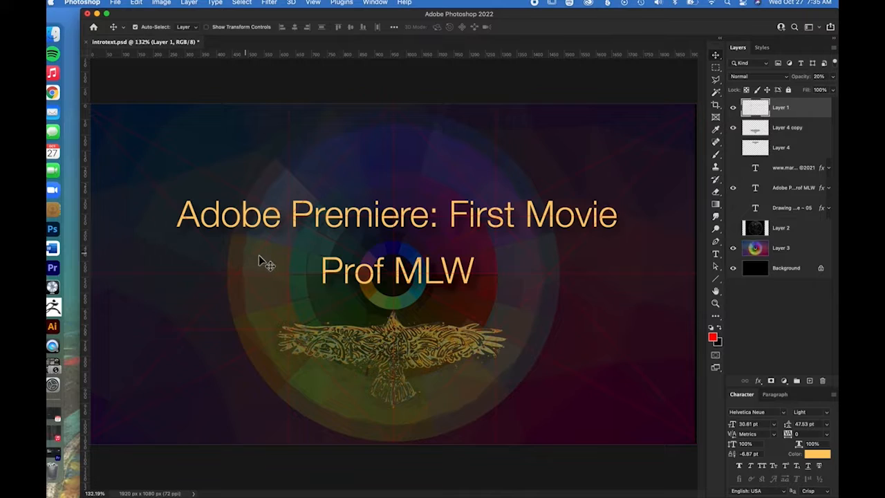
pyautogui.press('1')
pyautogui.press('2')
# Start saving a copy of the title image in JPEG format.
pyautogui.click(117, 3)
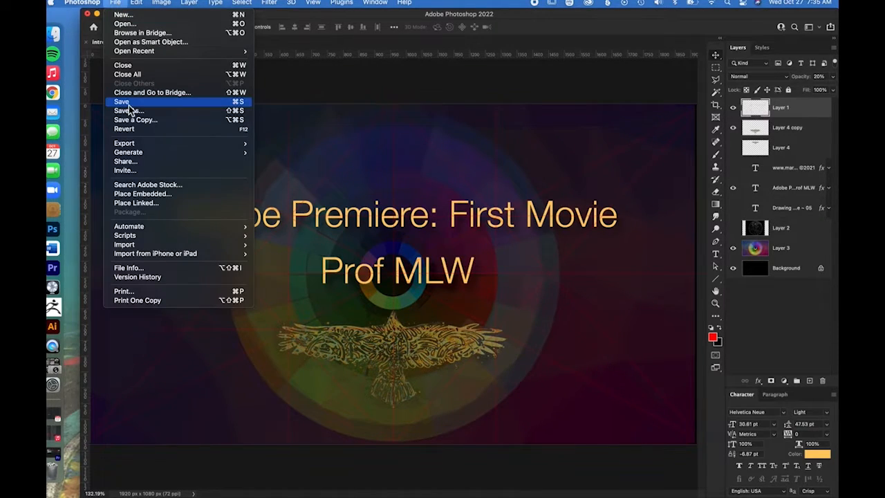
pyautogui.moveTo(130, 144)
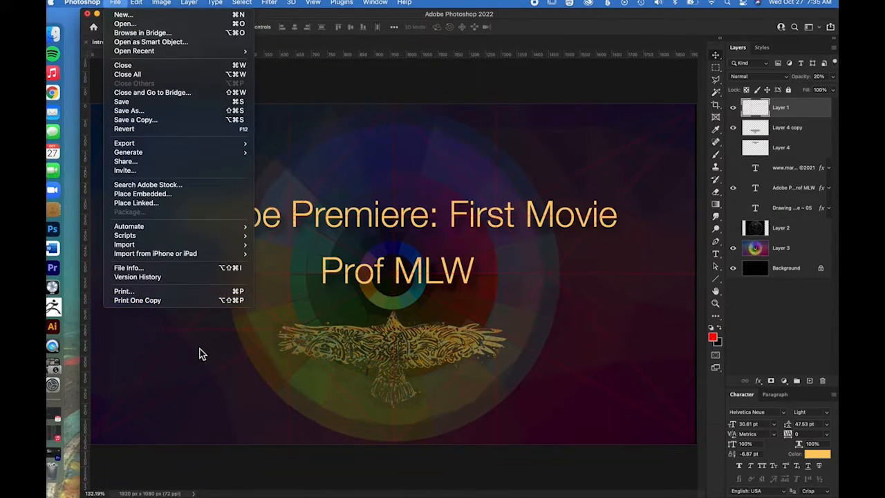
pyautogui.click(137, 120)
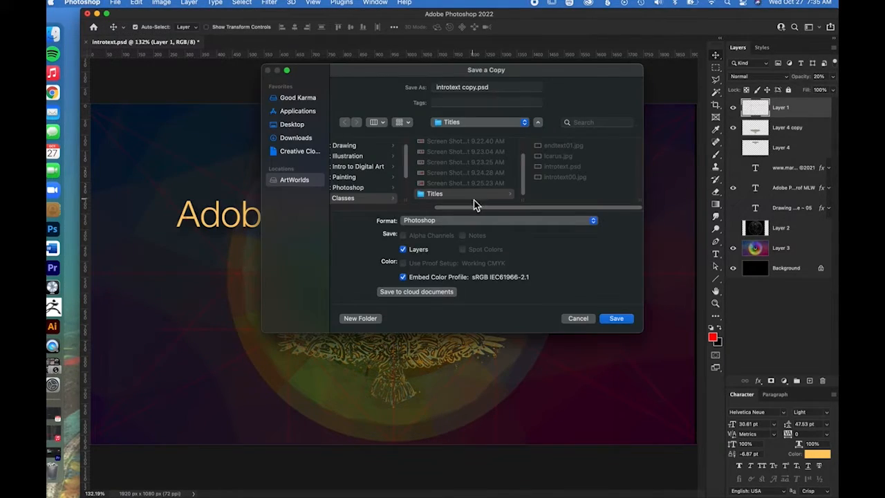
pyautogui.click(592, 222)
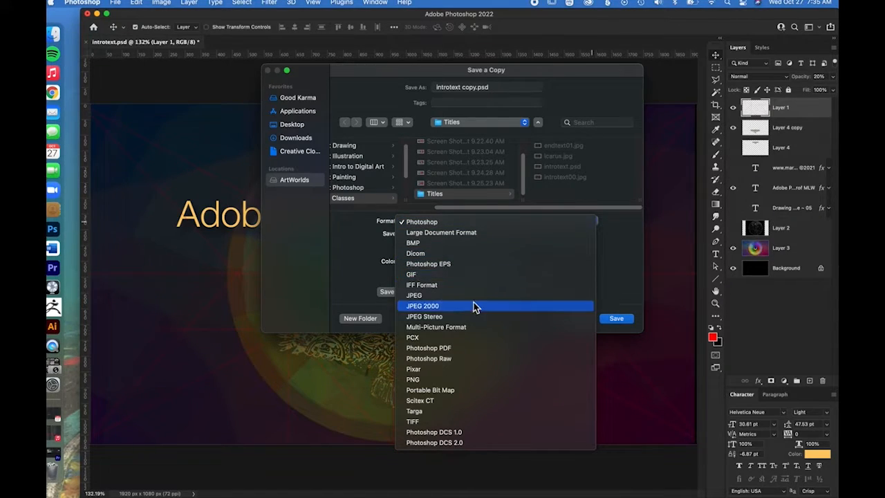
pyautogui.click(427, 296)
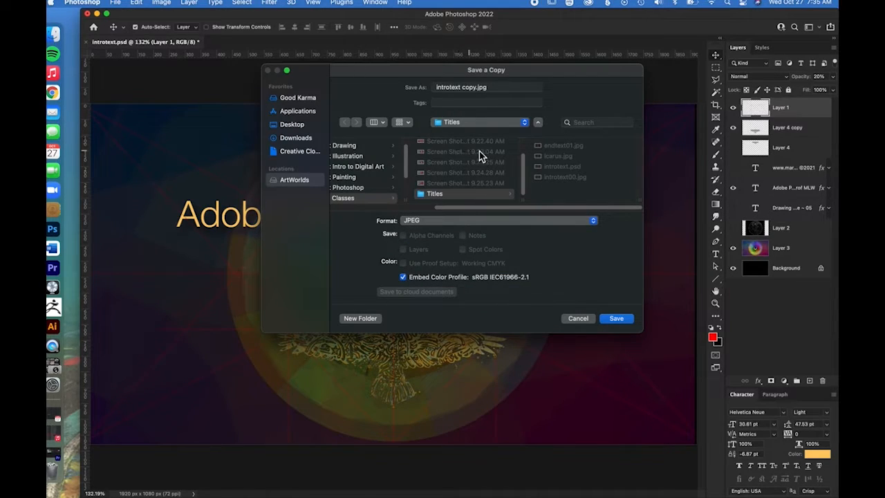
# Choose the Premiere First Movie folder on the Desktop as the copy's location, and cancel the save.
pyautogui.moveTo(468, 209); pyautogui.dragTo(356, 219)
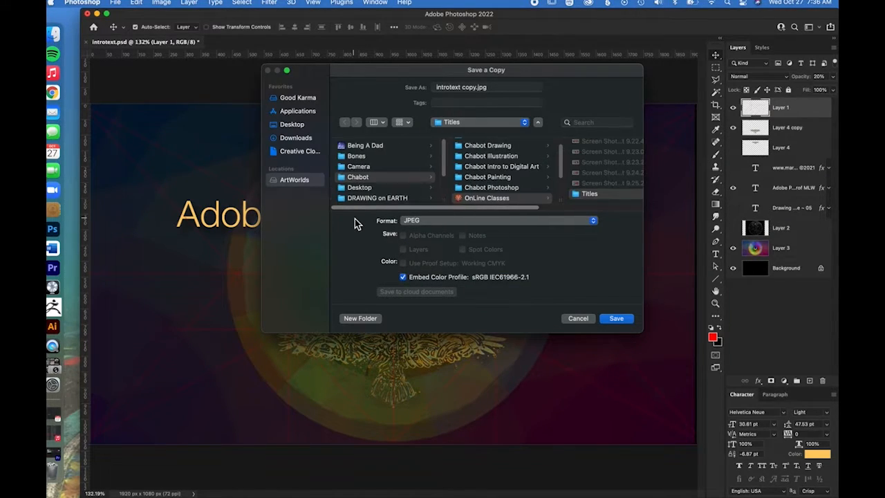
pyautogui.click(292, 125)
pyautogui.scroll(-3, 408, 149)
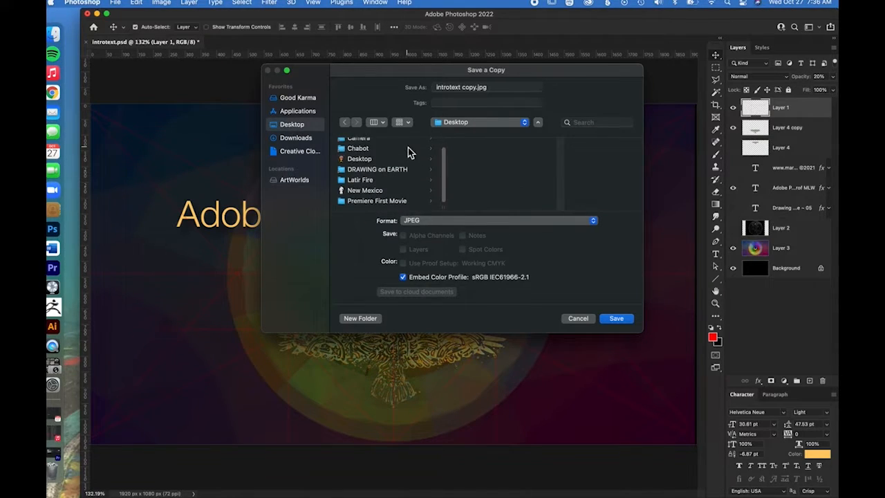
pyautogui.click(393, 200)
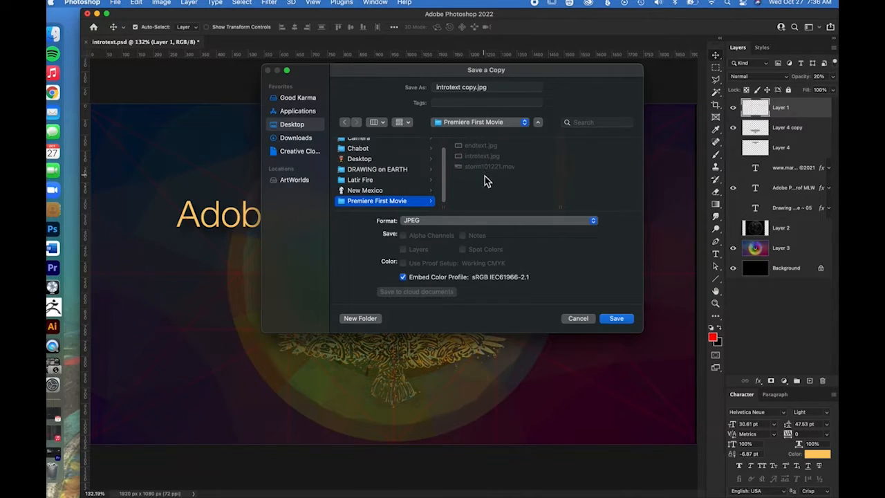
pyautogui.click(483, 88)
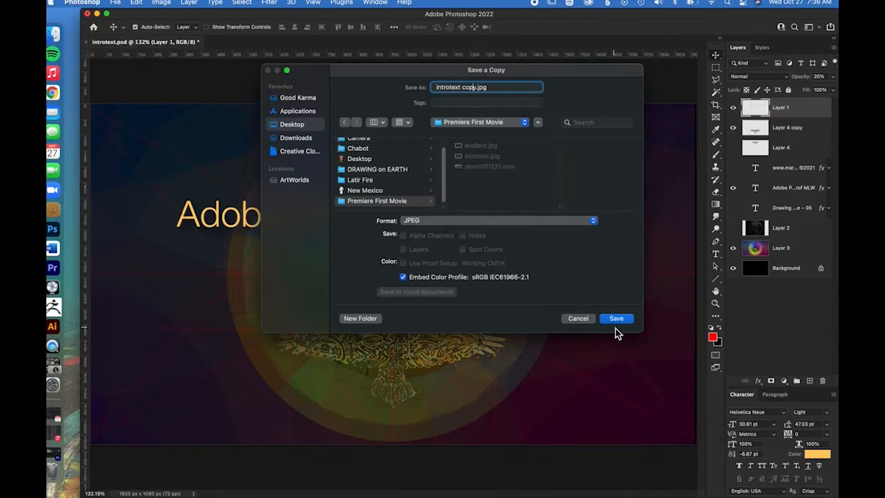
pyautogui.click(589, 323)
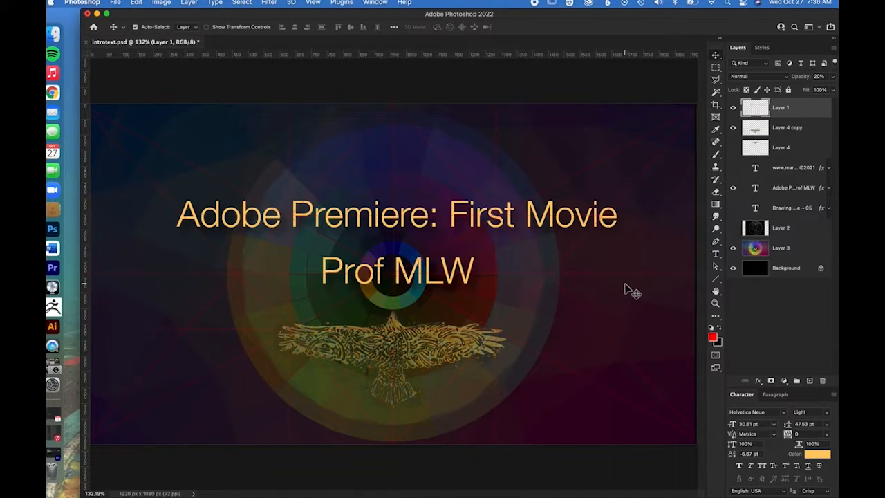
# Hide the Adobe Premiere title text and the Layer 4 copy bird, and show the website and ©2021 text layer.
pyautogui.click(734, 188)
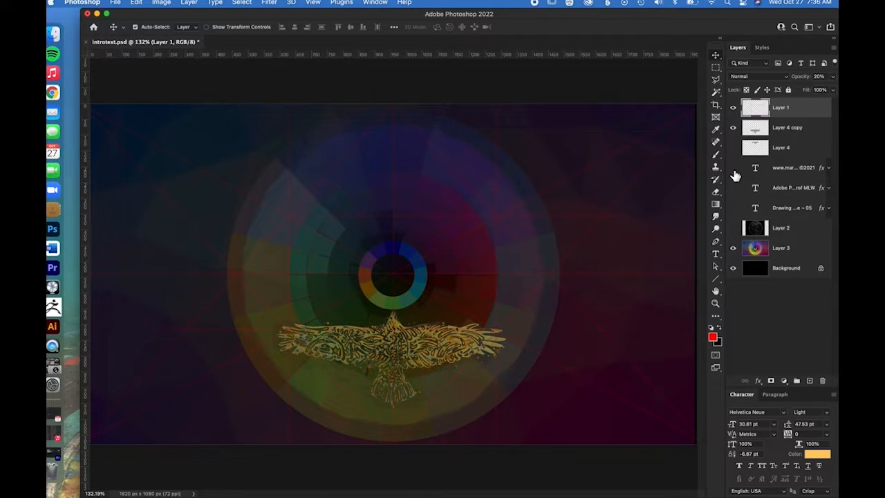
pyautogui.click(734, 168)
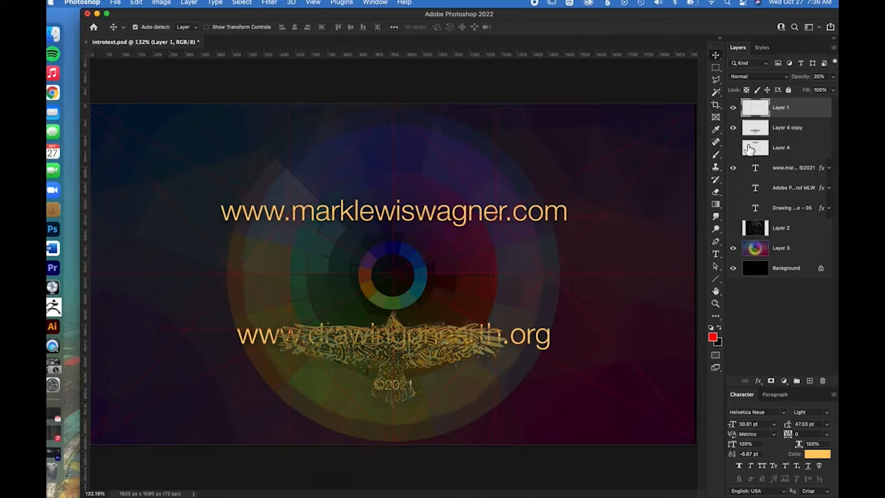
pyautogui.click(733, 127)
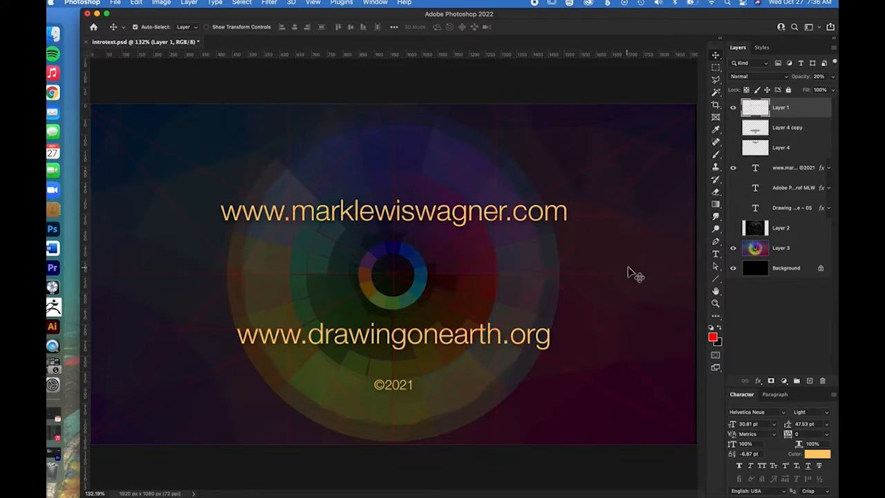
# Examine the end title's JPEG export settings in Save for Web, and close it without saving.
pyautogui.press('super+alt+shift+s')
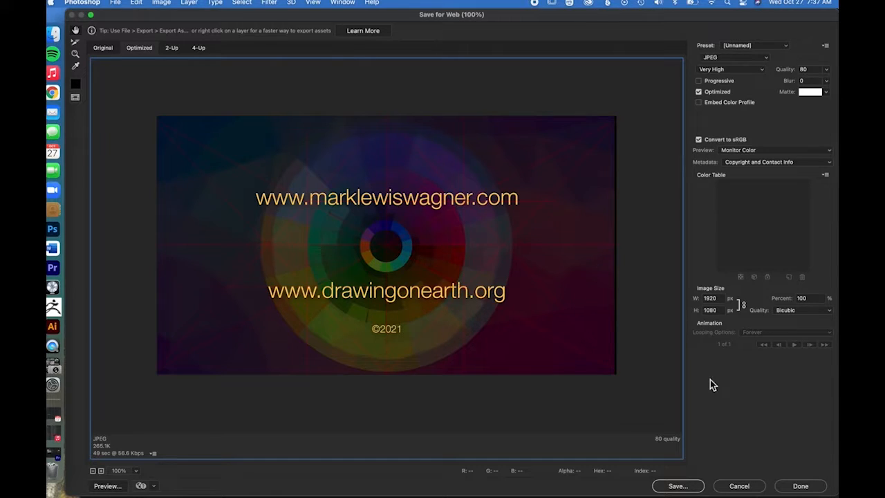
pyautogui.click(738, 486)
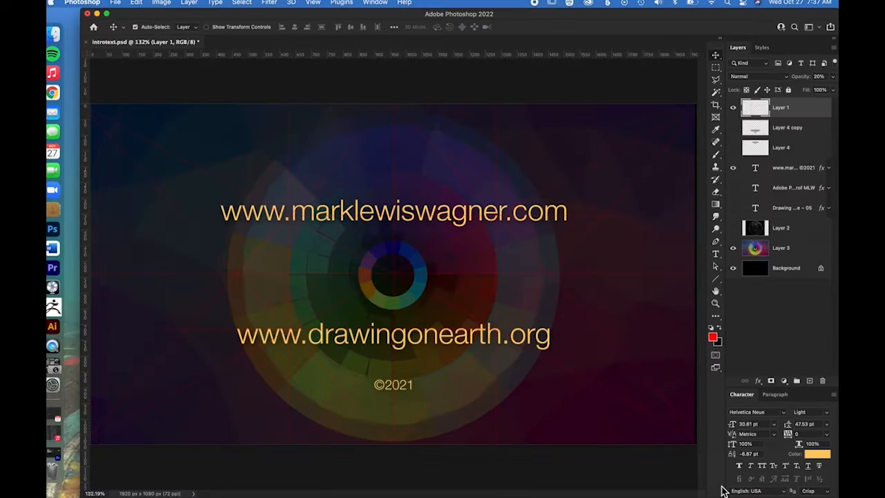
# Minimize the Photoshop window and switch to Premiere Pro, moving its home window up the screen.
pyautogui.click(97, 13)
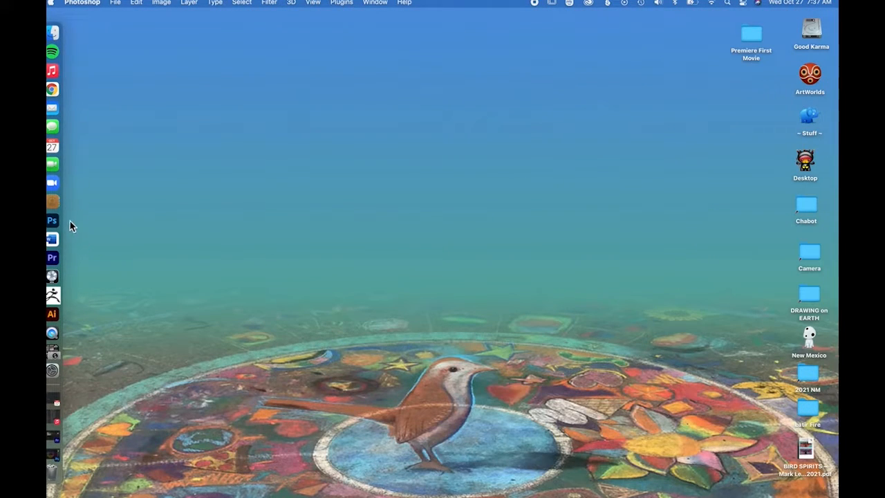
pyautogui.click(56, 260)
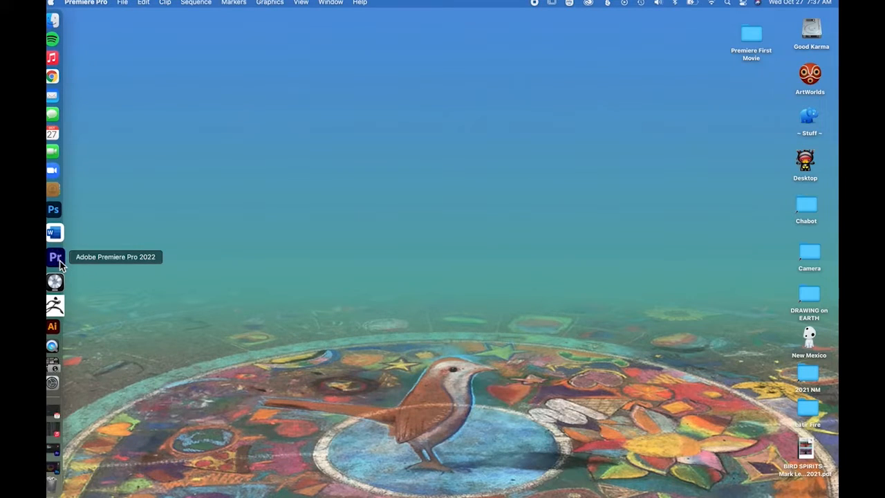
pyautogui.click(58, 443)
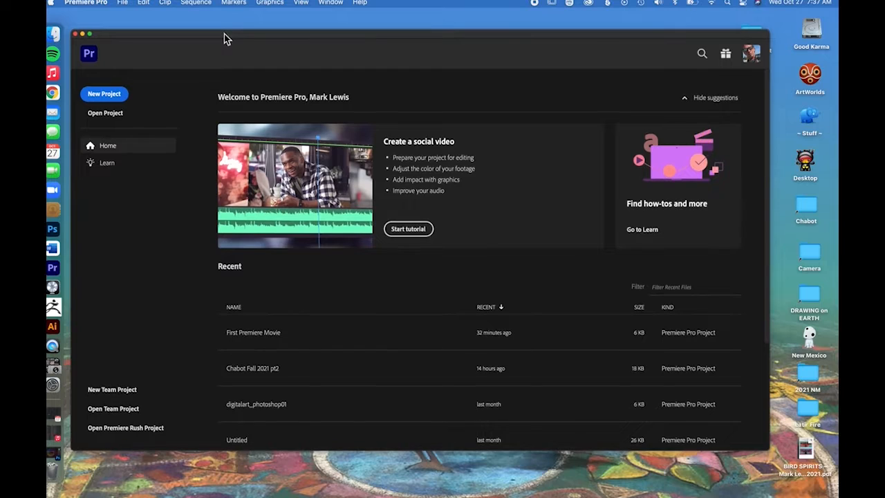
pyautogui.moveTo(224, 33); pyautogui.dragTo(220, 15)
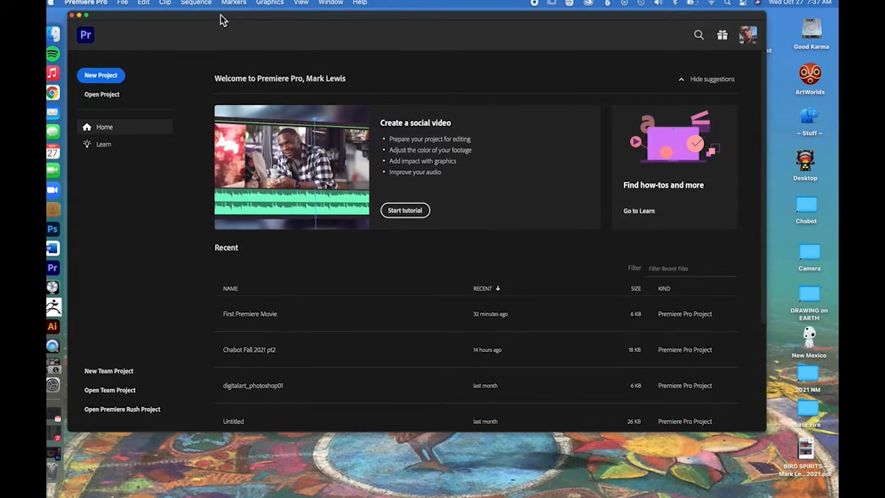
# Start a new Premiere Pro project and name it "first movie".
pyautogui.click(101, 76)
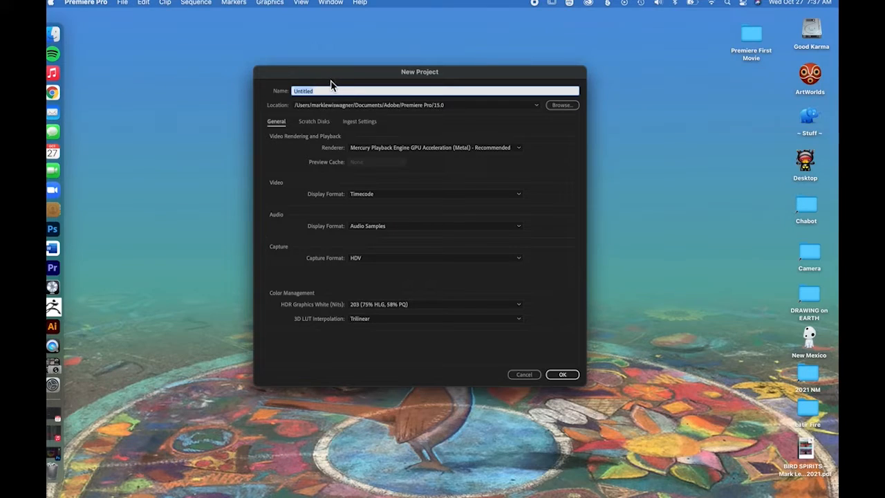
pyautogui.click(324, 92)
pyautogui.moveTo(325, 91); pyautogui.dragTo(283, 92)
pyautogui.write('first movie')
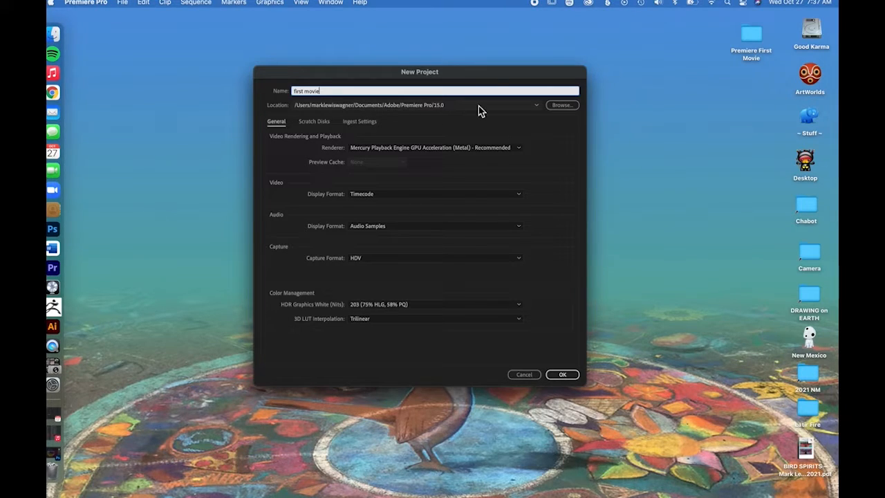
pyautogui.moveTo(492, 76); pyautogui.dragTo(471, 74)
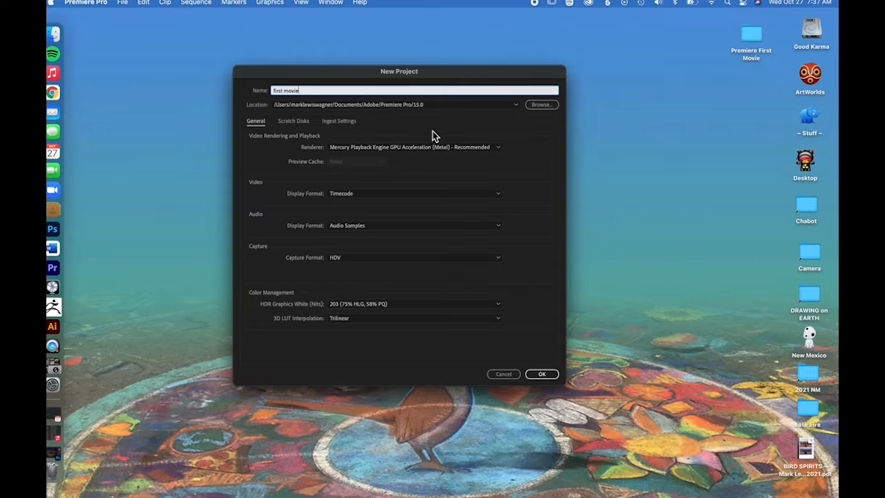
pyautogui.moveTo(327, 73)
pyautogui.mouseDown()
pyautogui.moveTo(338, 71)
pyautogui.moveTo(326, 76)
pyautogui.mouseUp()
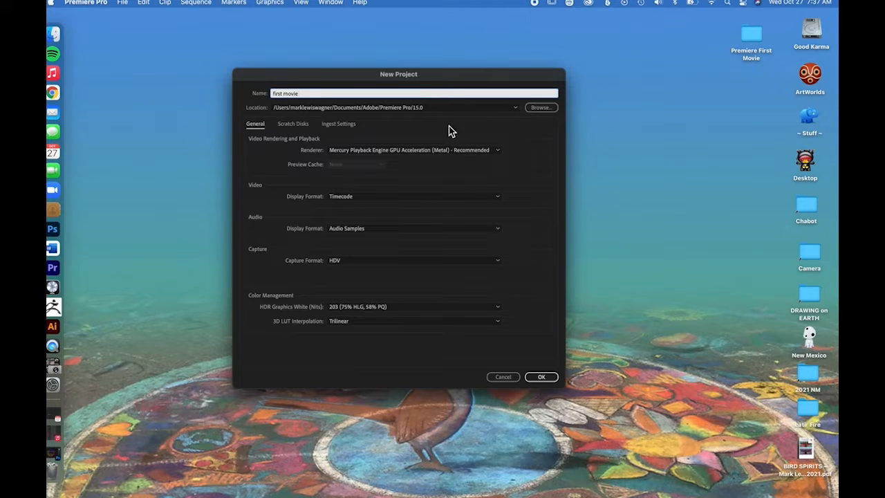
pyautogui.moveTo(463, 78); pyautogui.dragTo(458, 80)
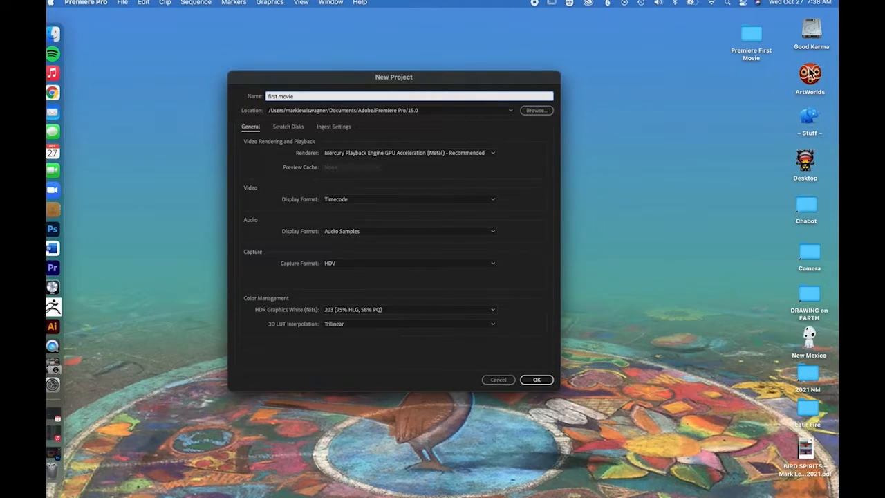
# Look through the Good Karma drive down to the home folder's Documents, Adobe, Premiere Pro folder, and close the Finder window.
pyautogui.doubleClick(813, 37)
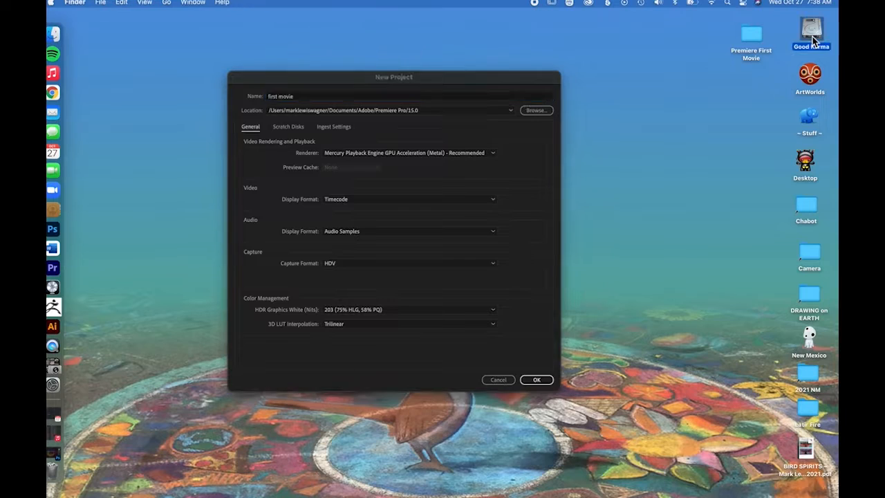
pyautogui.moveTo(381, 89); pyautogui.dragTo(414, 42)
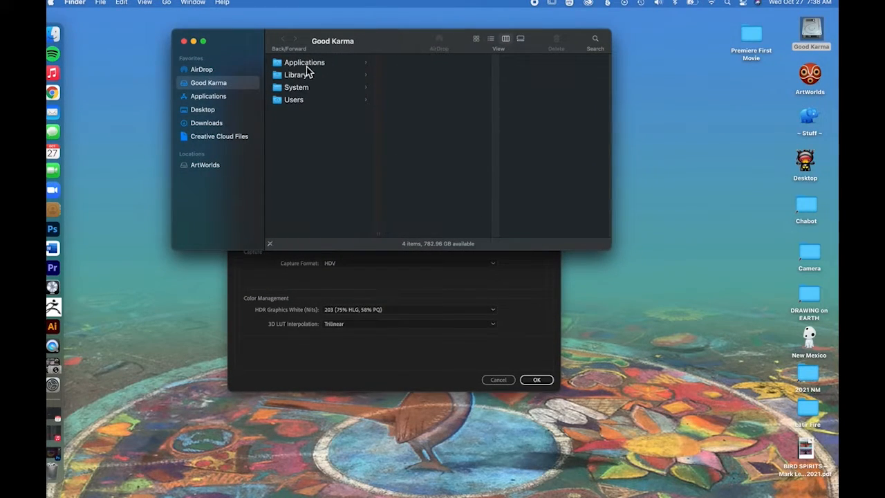
pyautogui.click(279, 101)
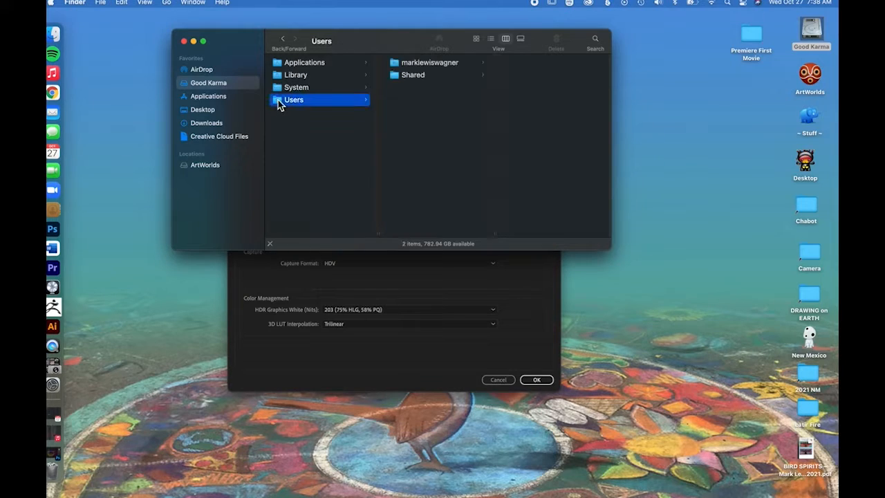
pyautogui.click(400, 64)
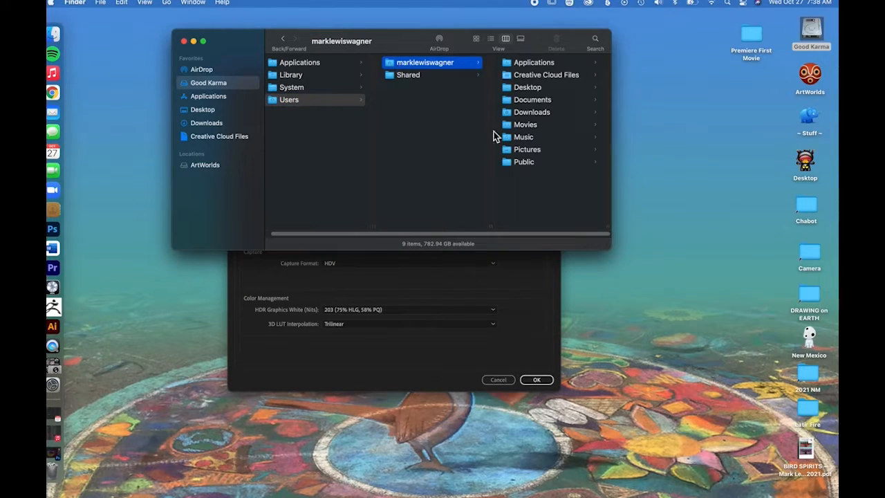
pyautogui.click(513, 101)
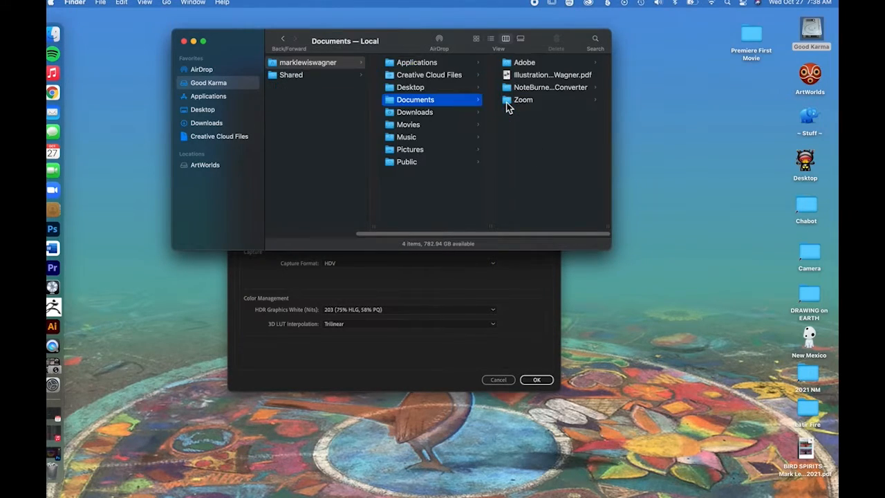
pyautogui.click(508, 63)
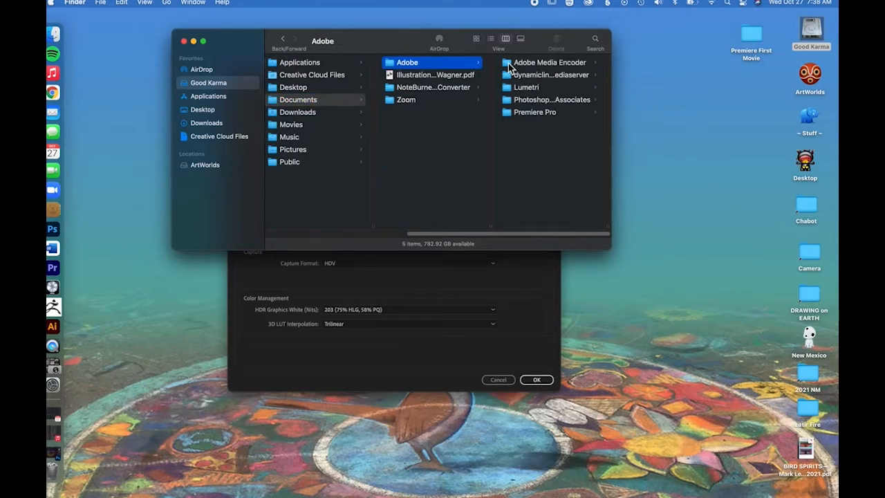
pyautogui.click(513, 114)
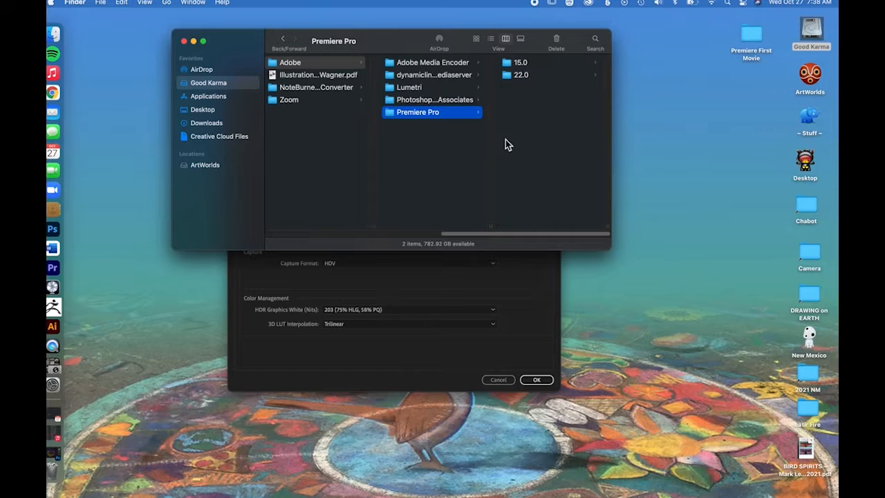
pyautogui.click(184, 42)
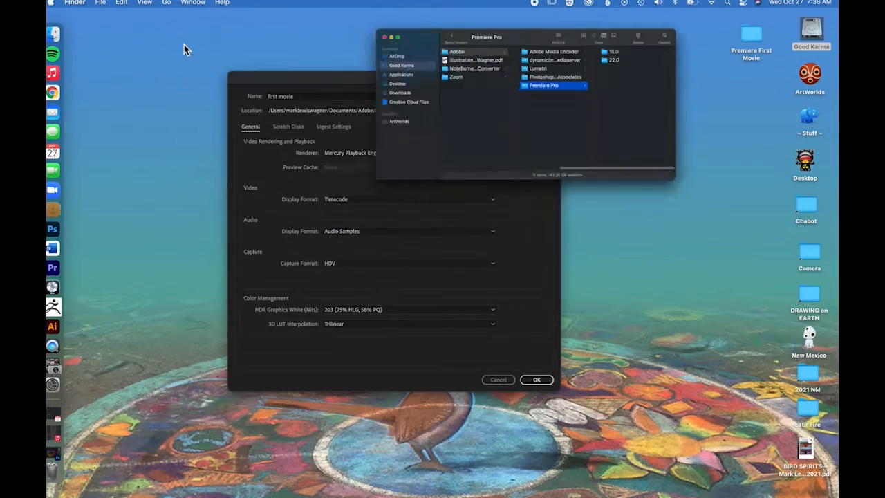
# Open the ArtWorlds drive, preview the SkyLand Studio 09.20.21.mov file in the Chabot folder, and close the Finder window.
pyautogui.click(816, 81)
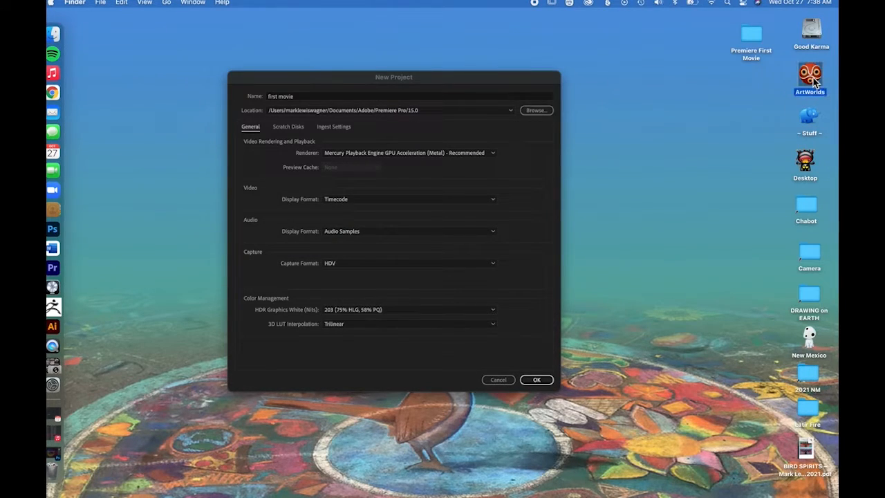
pyautogui.doubleClick(814, 82)
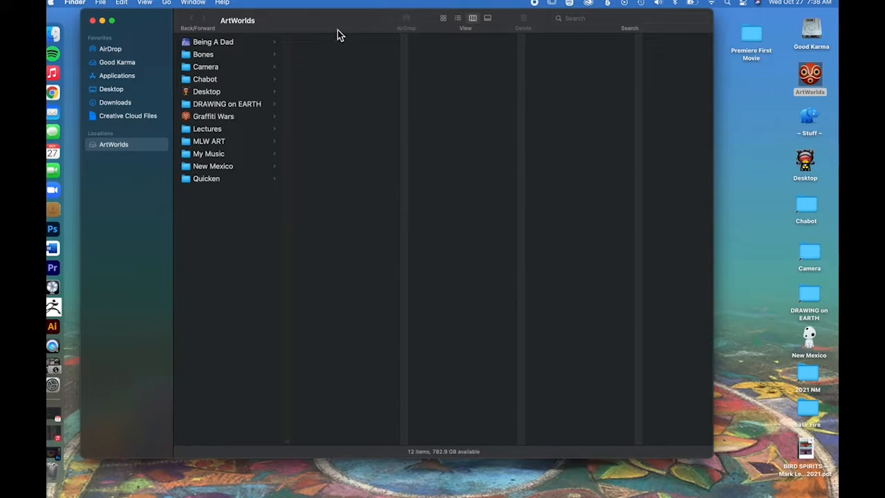
pyautogui.moveTo(330, 29); pyautogui.dragTo(348, 46)
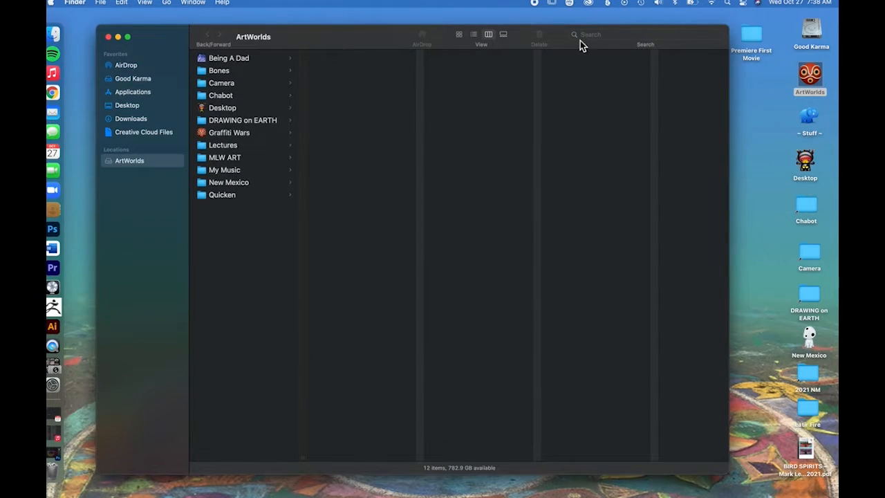
pyautogui.click(226, 100)
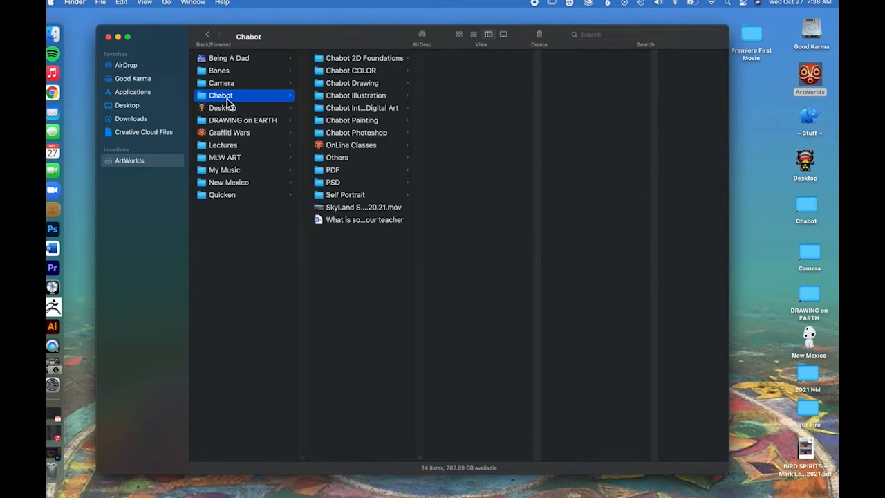
pyautogui.click(354, 209)
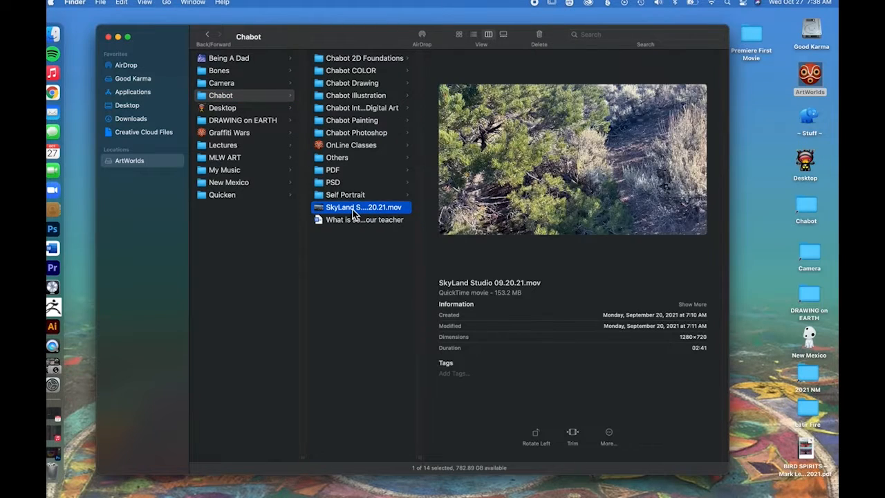
pyautogui.click(109, 36)
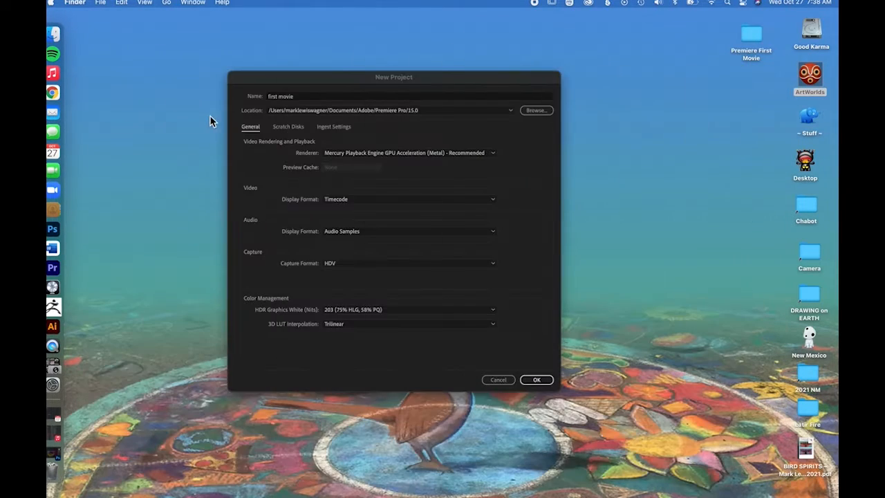
# Create the "first movie" project in Premiere Pro, and move and resize its window to uncover the Premiere First Movie desktop folder.
pyautogui.click(307, 76)
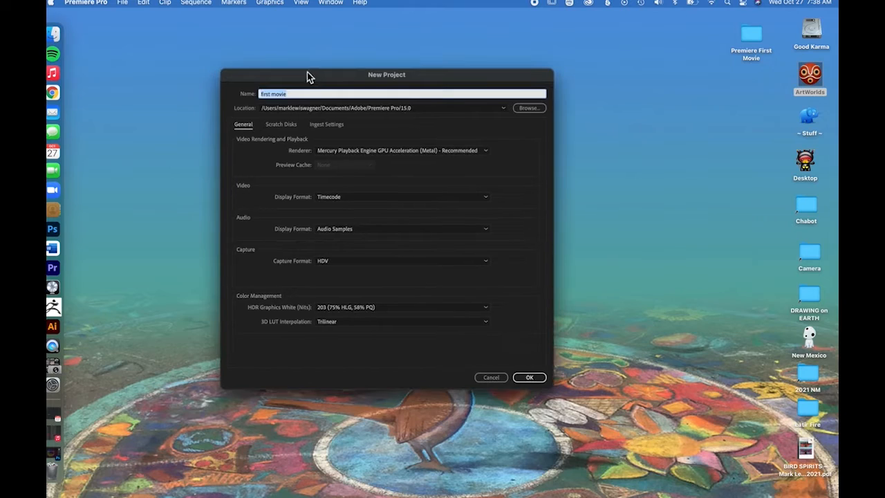
pyautogui.click(531, 380)
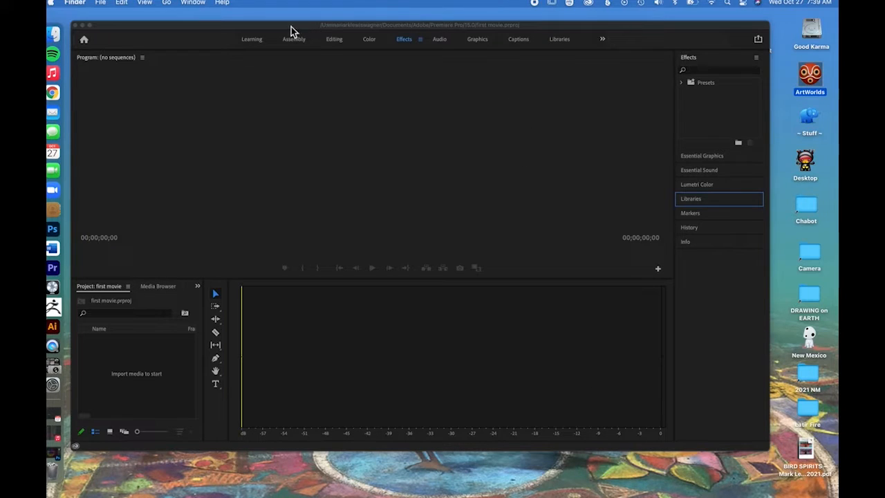
pyautogui.moveTo(291, 25); pyautogui.dragTo(274, 11)
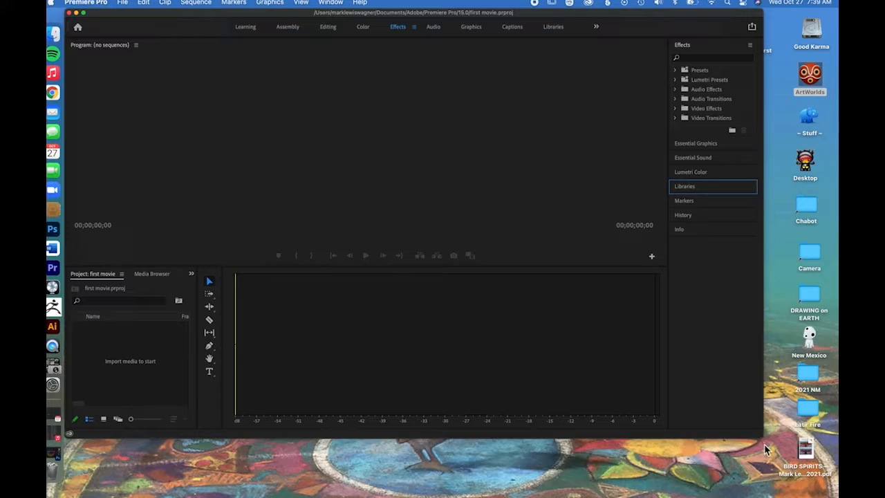
pyautogui.moveTo(762, 436); pyautogui.dragTo(710, 497)
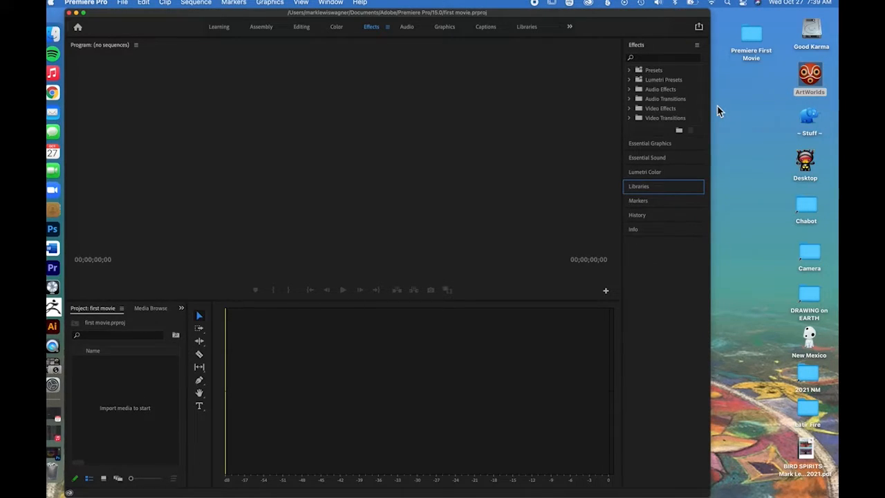
# Import endtext.jpg, introtext.jpg and storm101221.mov from the Premiere First Movie desktop folder into the project, and maximize the Premiere Pro window.
pyautogui.doubleClick(751, 41)
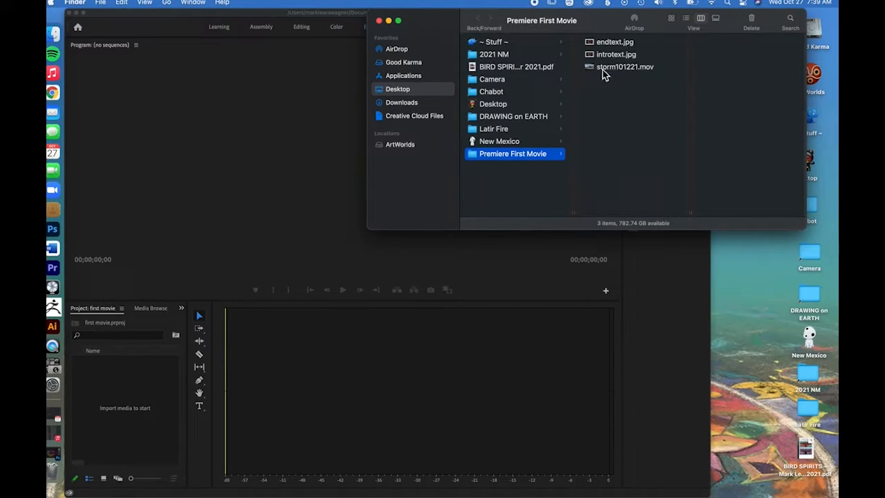
pyautogui.moveTo(607, 81); pyautogui.dragTo(604, 41)
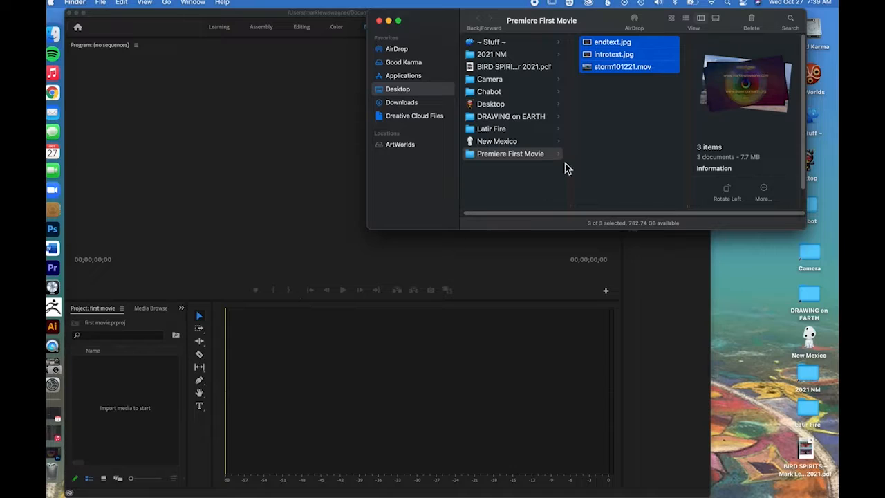
pyautogui.moveTo(608, 68); pyautogui.dragTo(143, 420)
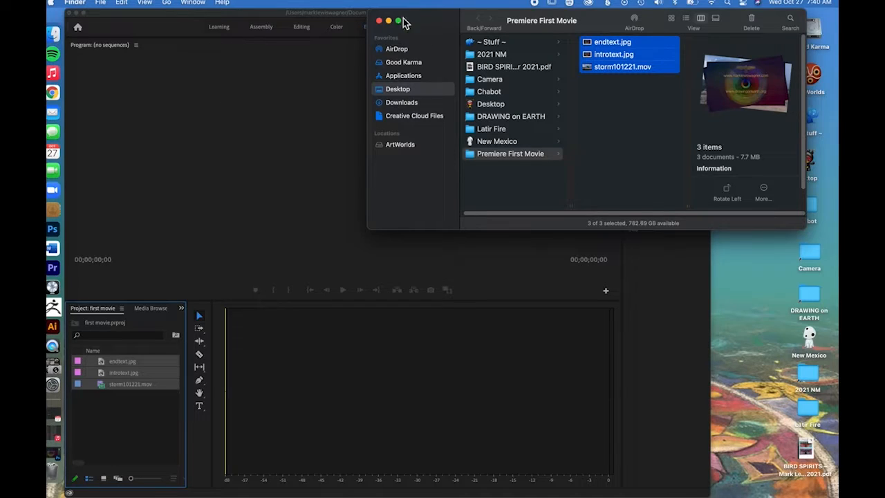
pyautogui.click(379, 20)
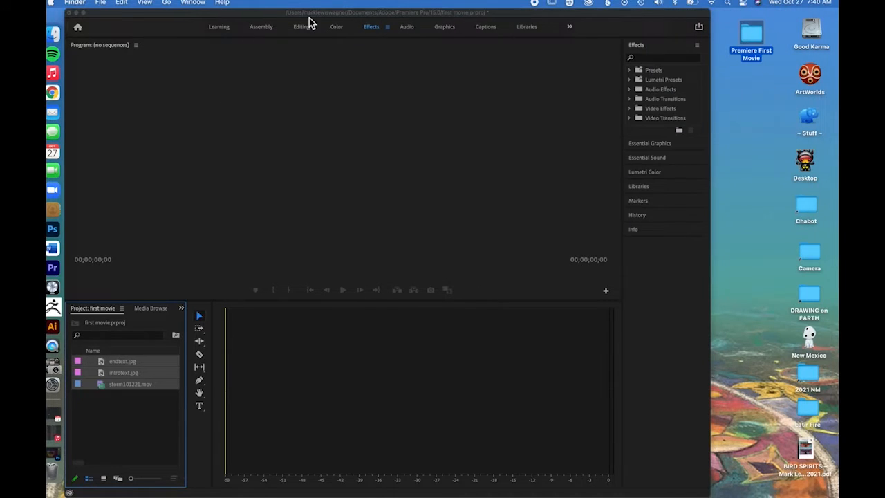
pyautogui.click(253, 16)
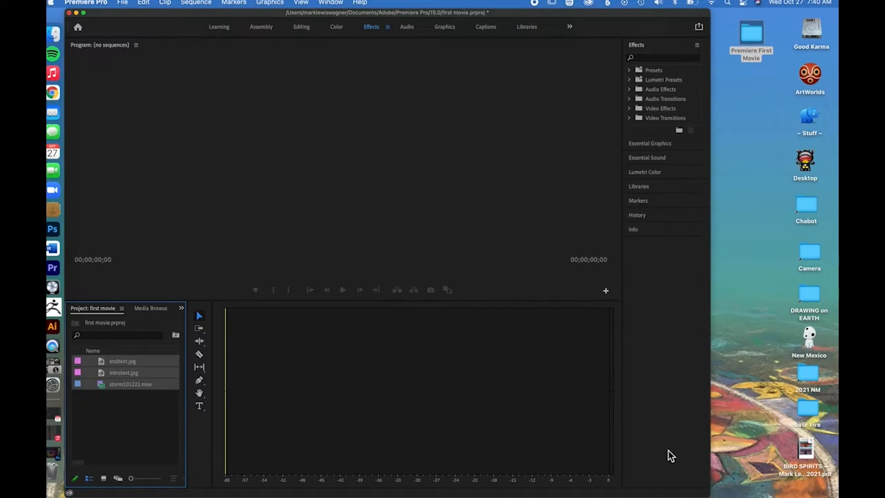
pyautogui.click(83, 13)
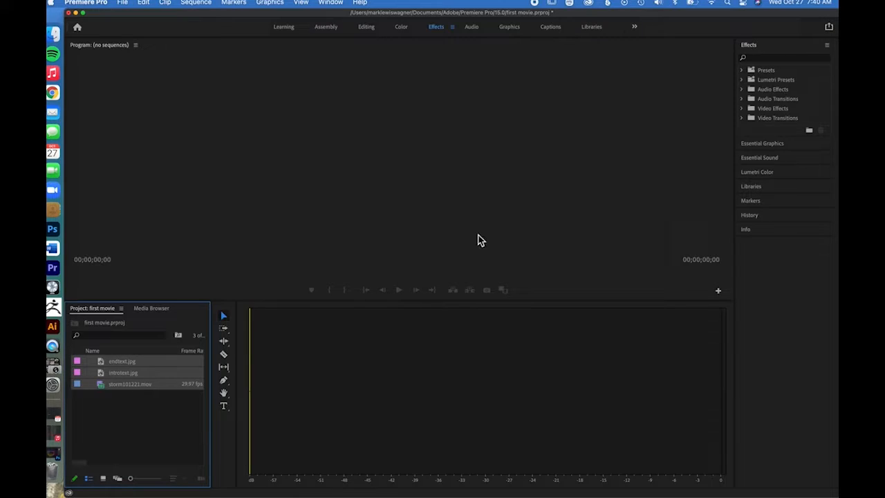
# Deselect the imported files and show them in icon view, comparing it with list view.
pyautogui.click(177, 414)
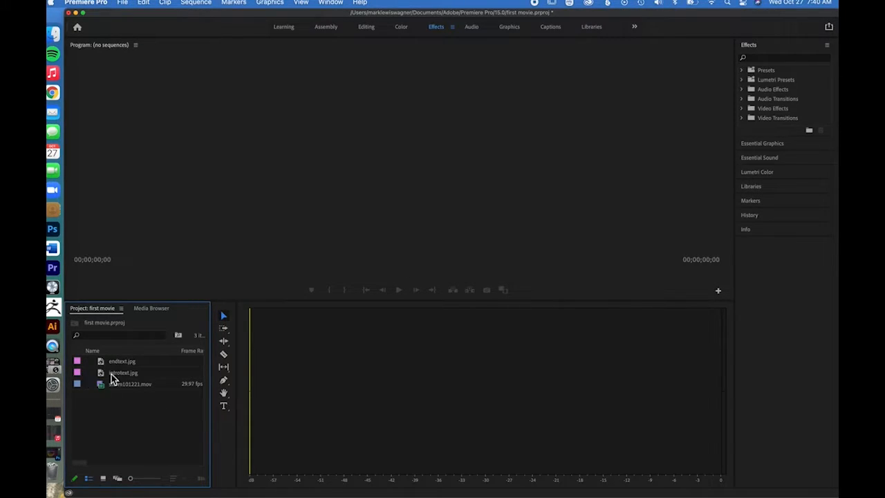
pyautogui.click(104, 479)
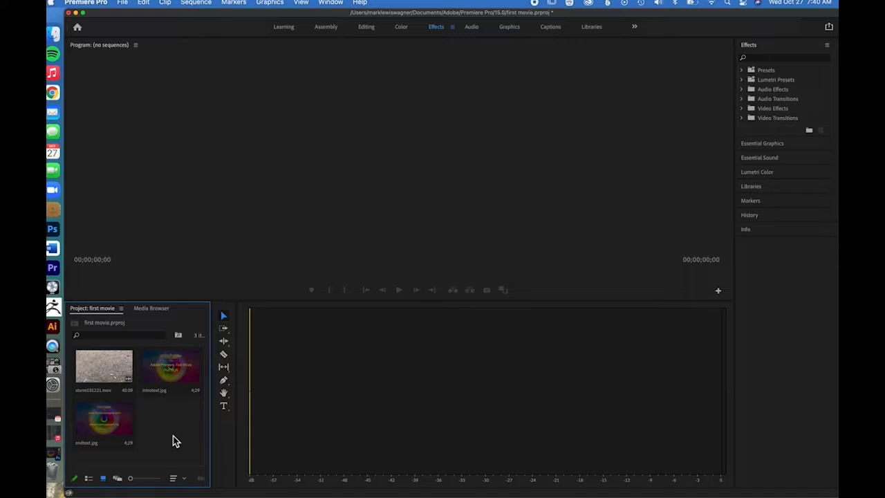
pyautogui.click(89, 478)
pyautogui.click(103, 479)
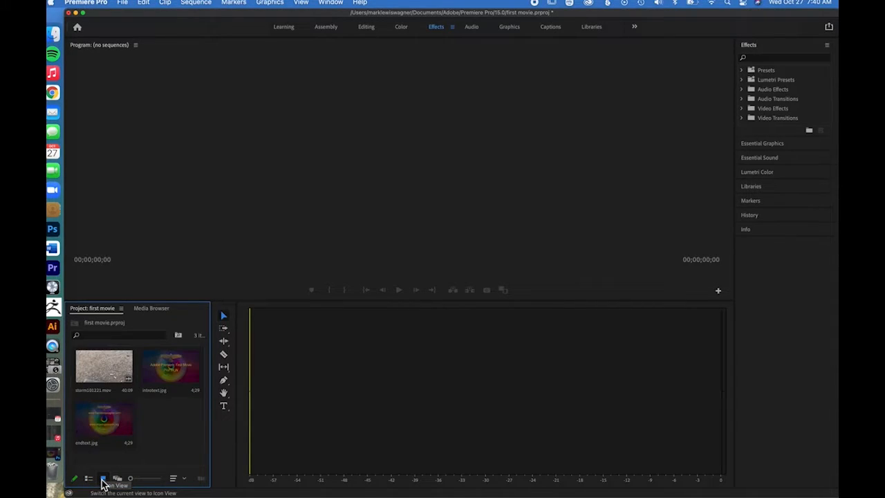
pyautogui.moveTo(131, 478)
pyautogui.mouseDown()
pyautogui.moveTo(148, 485)
pyautogui.moveTo(130, 482)
pyautogui.mouseUp()
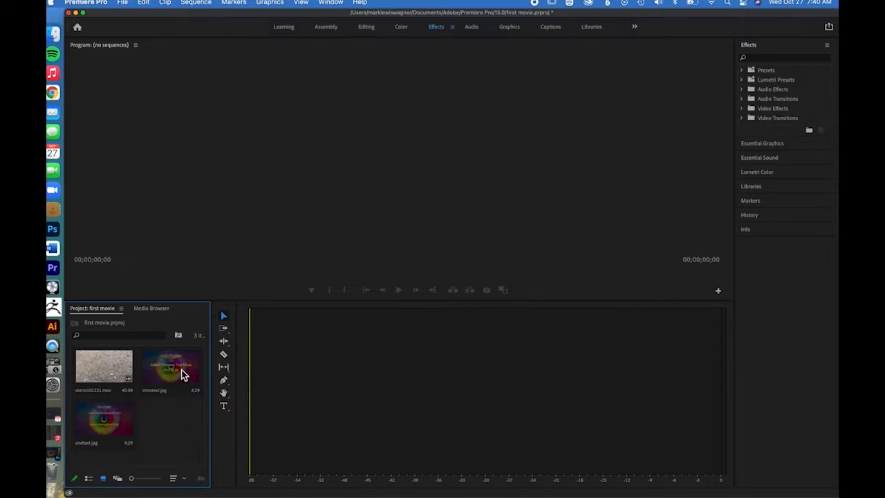
# Try to place the introtext.jpg thumbnail from the project into the empty panel beside the tools.
pyautogui.moveTo(182, 372); pyautogui.dragTo(300, 404)
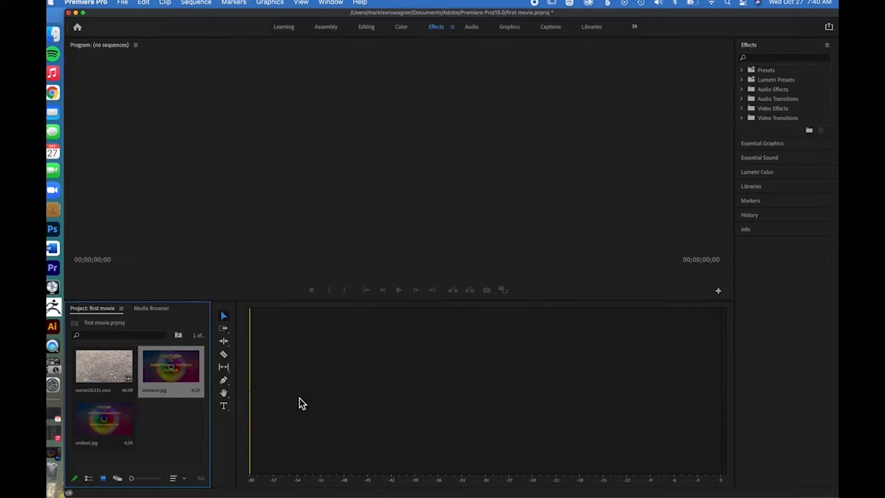
pyautogui.click(150, 438)
pyautogui.moveTo(183, 375); pyautogui.dragTo(297, 402)
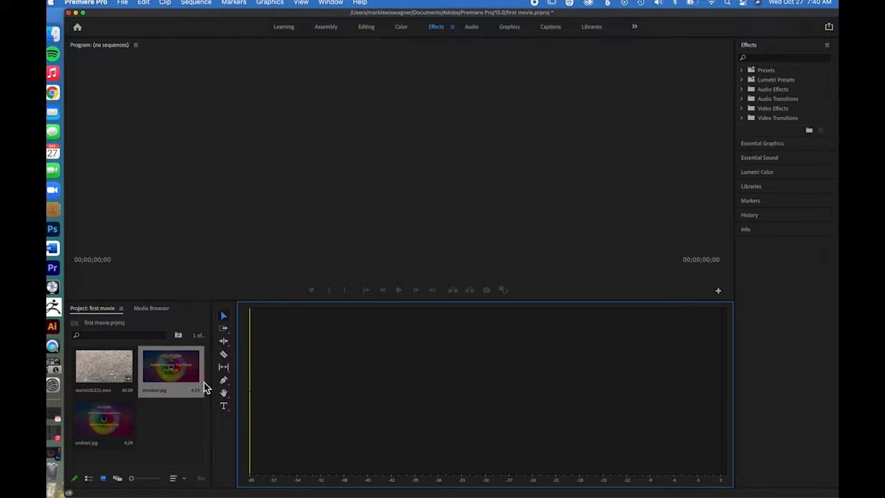
pyautogui.moveTo(194, 377); pyautogui.dragTo(156, 430)
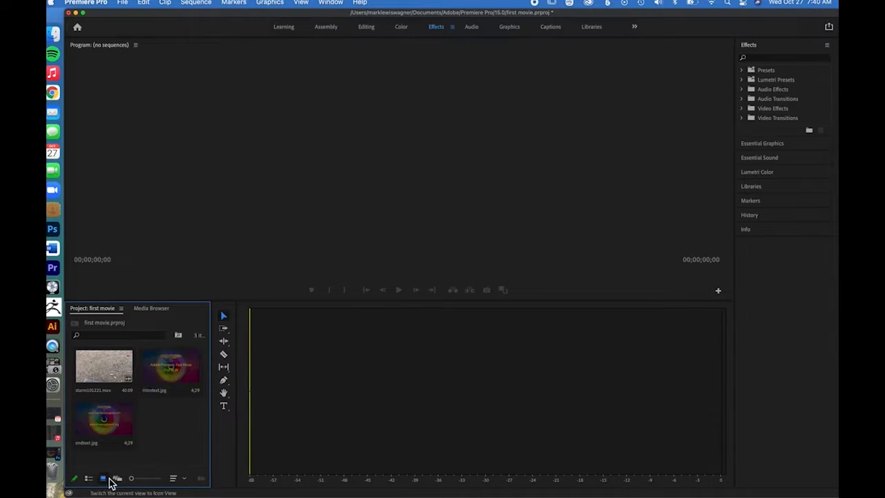
# Return the project items to list view and try again to place introtext.jpg into the empty panel.
pyautogui.click(89, 477)
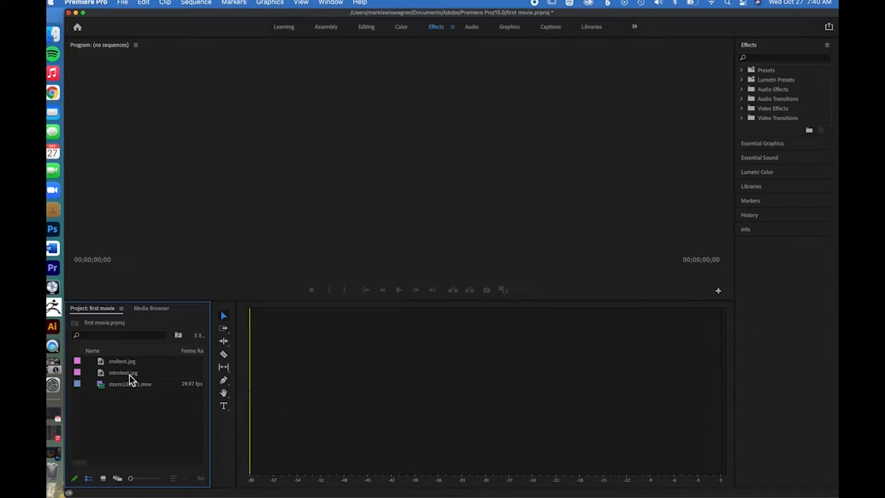
pyautogui.moveTo(131, 376); pyautogui.dragTo(320, 370)
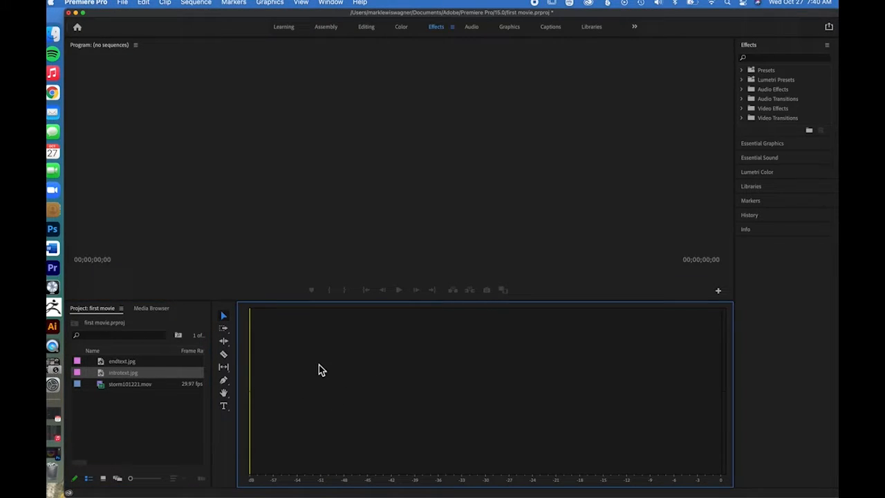
pyautogui.click(162, 415)
pyautogui.moveTo(132, 375); pyautogui.dragTo(301, 411)
pyautogui.click(172, 419)
pyautogui.click(119, 363)
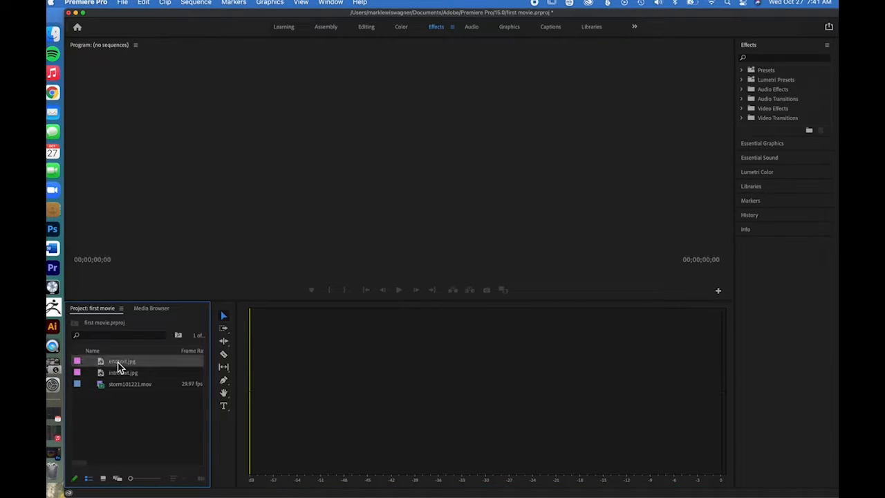
pyautogui.click(117, 377)
pyautogui.click(117, 405)
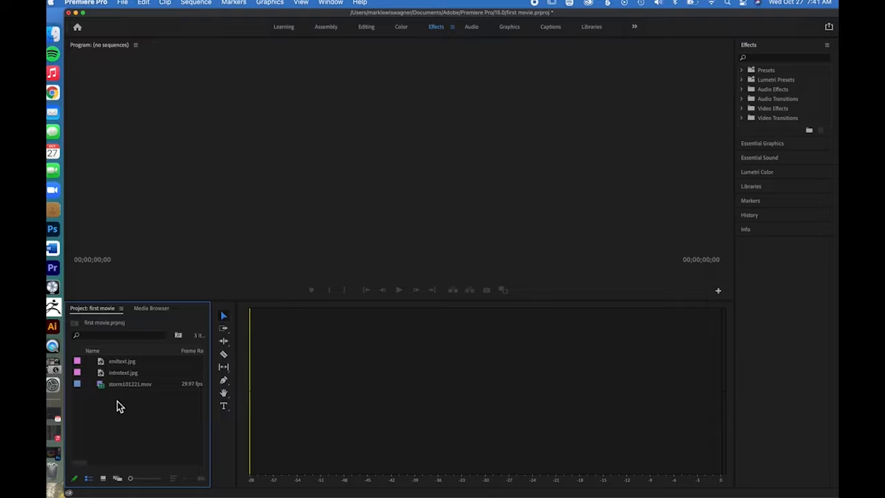
# Try to place storm101221.mov from the project into the empty panel beside the tools.
pyautogui.click(123, 366)
pyautogui.click(126, 386)
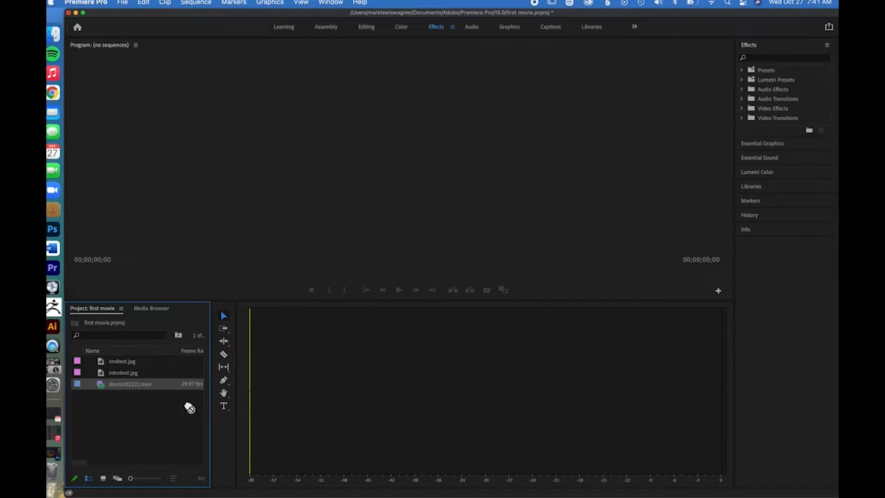
pyautogui.click(145, 420)
pyautogui.moveTo(145, 420); pyautogui.dragTo(170, 431)
pyautogui.click(167, 431)
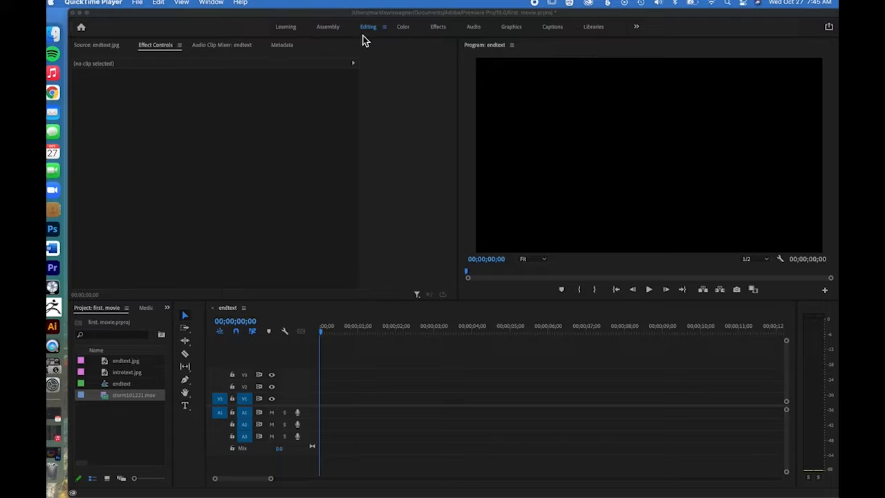
# Place introtext.jpg from the project on video track V2 at the start of the endtext sequence.
pyautogui.click(133, 427)
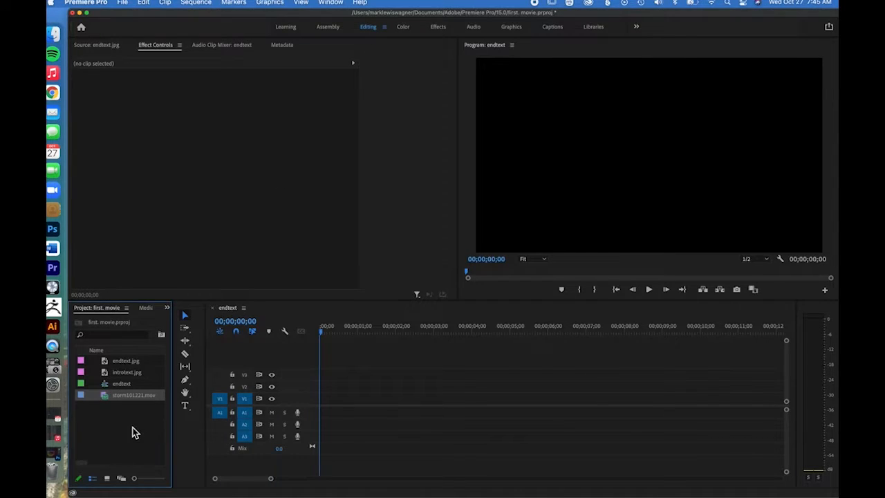
pyautogui.moveTo(134, 375); pyautogui.dragTo(310, 407)
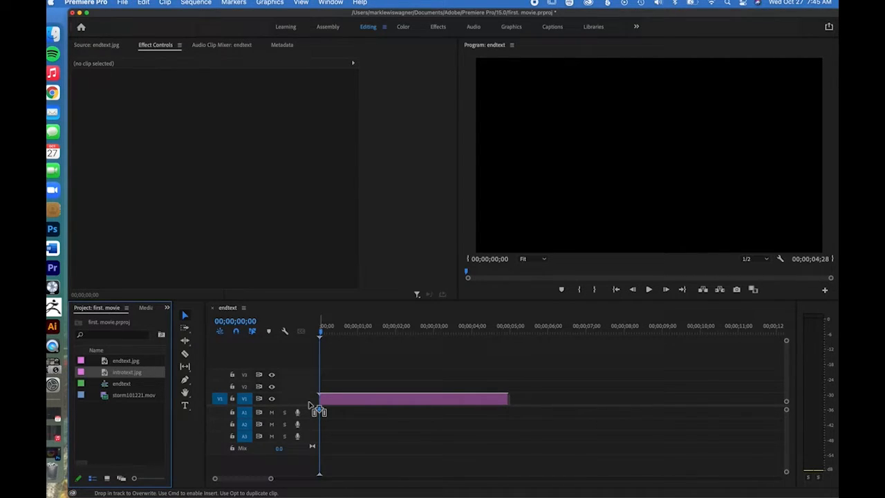
pyautogui.moveTo(316, 411); pyautogui.dragTo(310, 394)
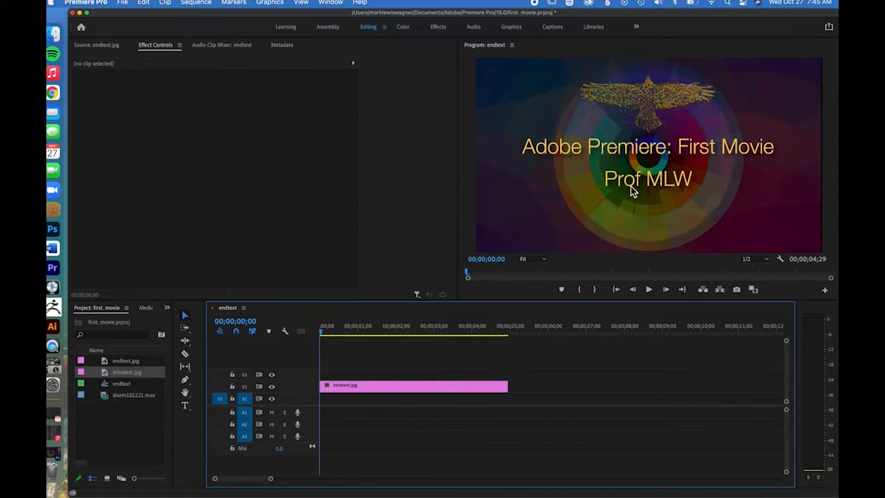
pyautogui.click(743, 187)
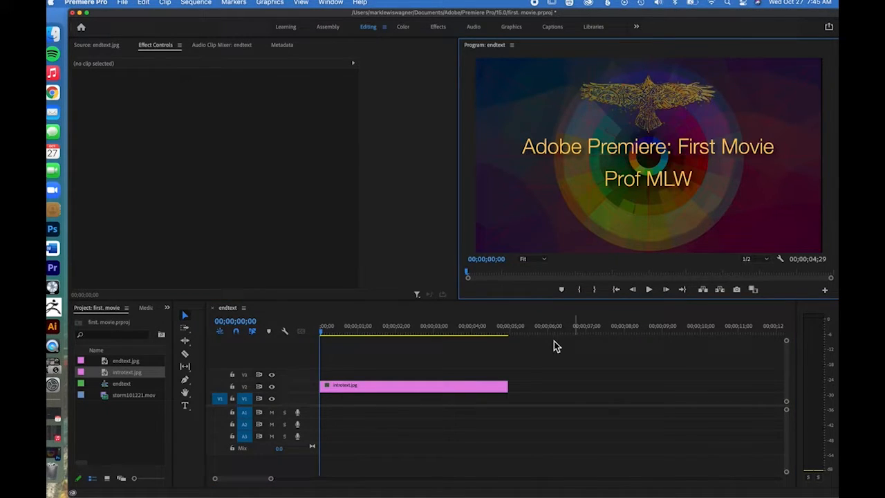
# Apply Set to Frame Size to the introtext.jpg clip on V2.
pyautogui.click(484, 389)
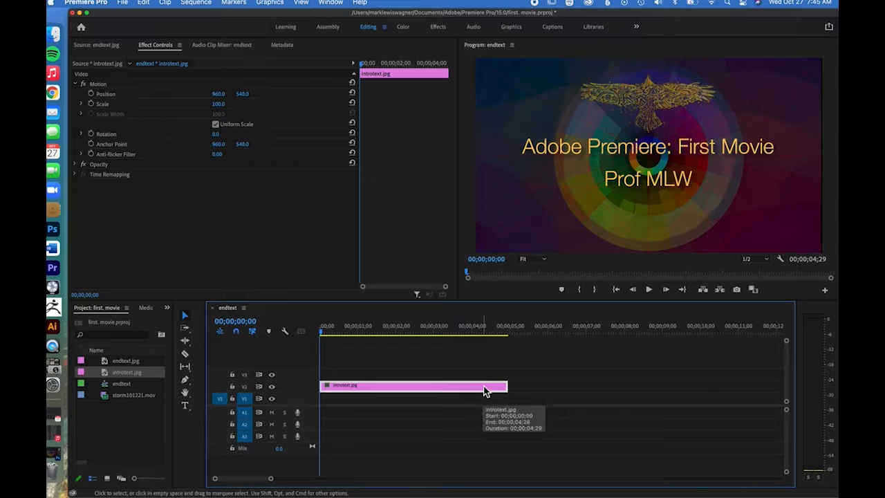
pyautogui.rightClick(484, 390)
pyautogui.press('Escape')
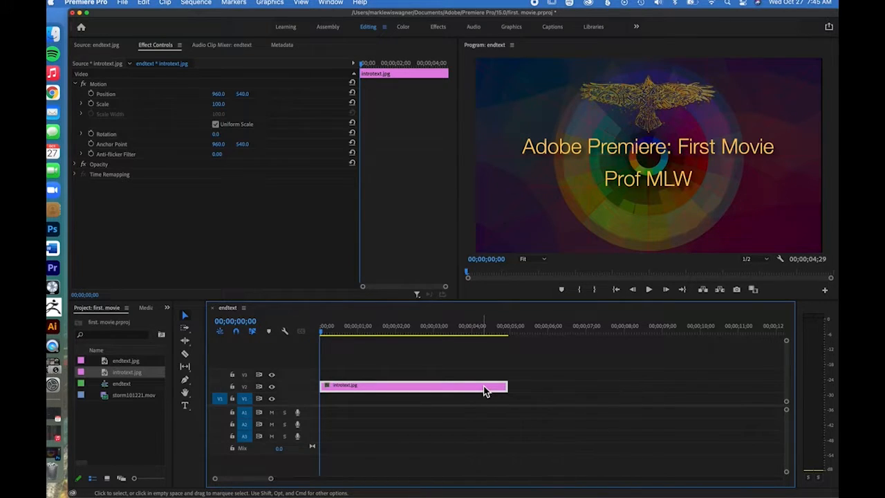
pyautogui.rightClick(484, 390)
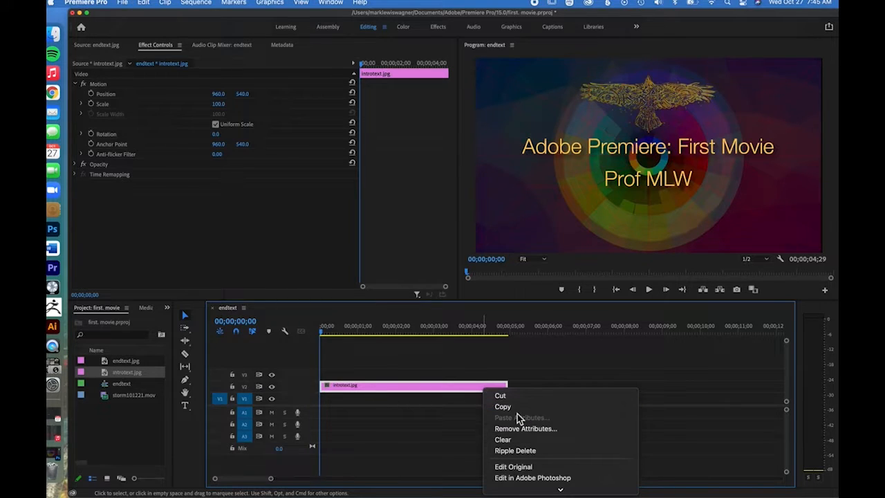
pyautogui.scroll(-10, 518, 414)
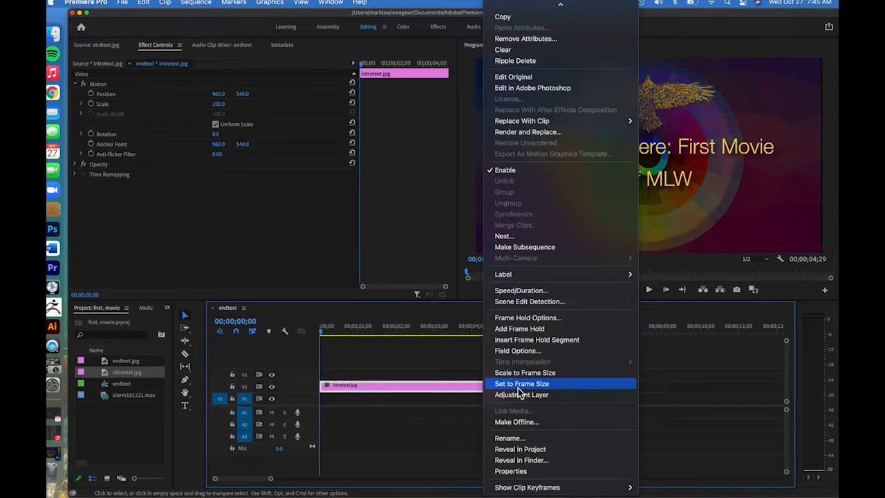
pyautogui.click(518, 388)
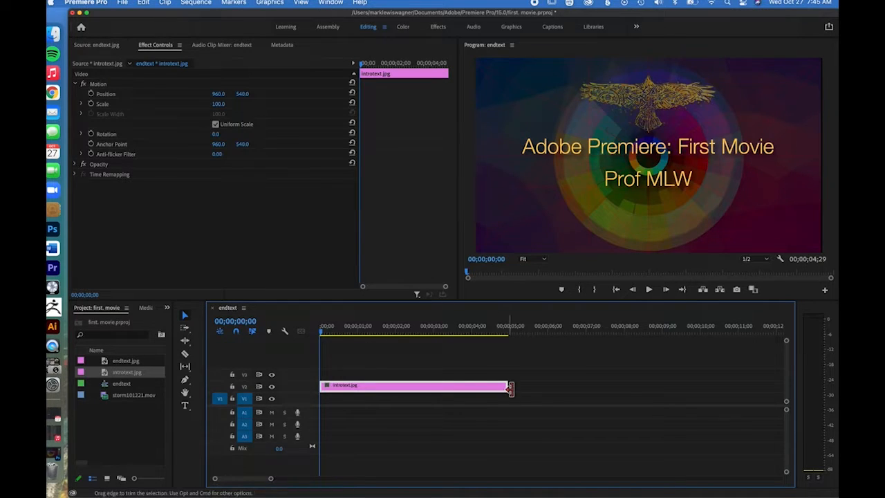
# Trim the end of the introtext.jpg clip on V2 to a duration of about 00;00;03;12.
pyautogui.moveTo(510, 389); pyautogui.dragTo(451, 389)
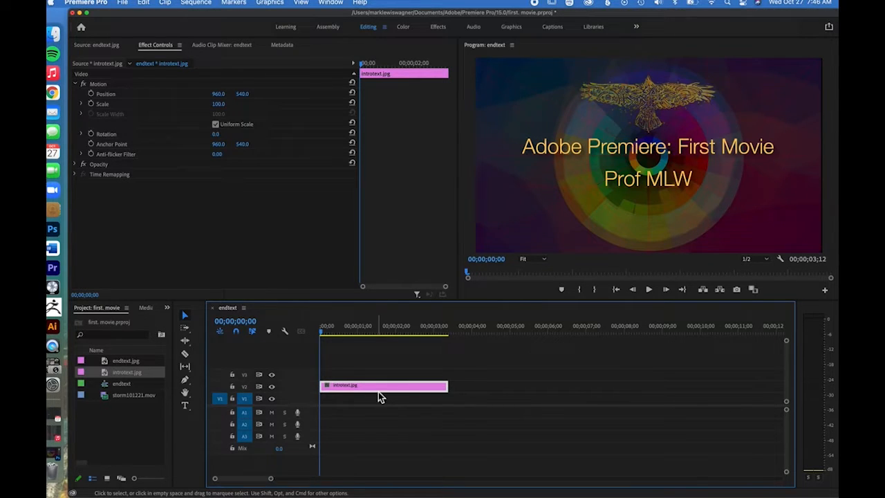
pyautogui.rightClick(421, 392)
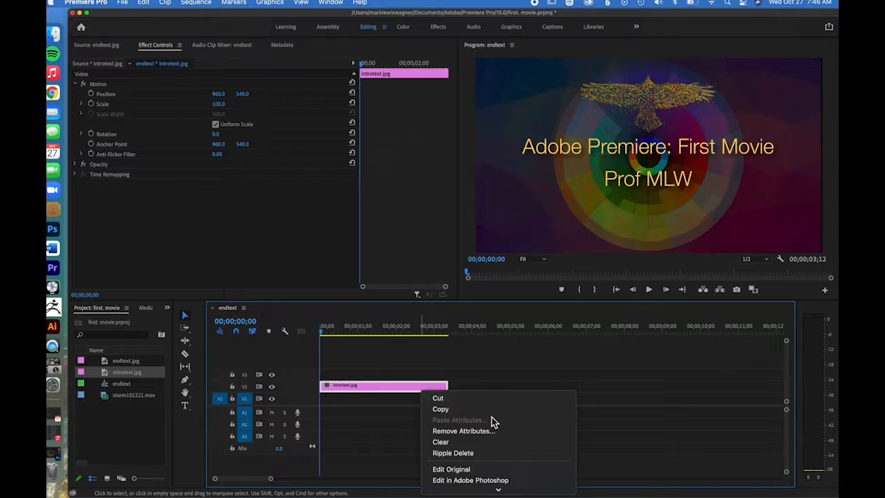
pyautogui.click(468, 275)
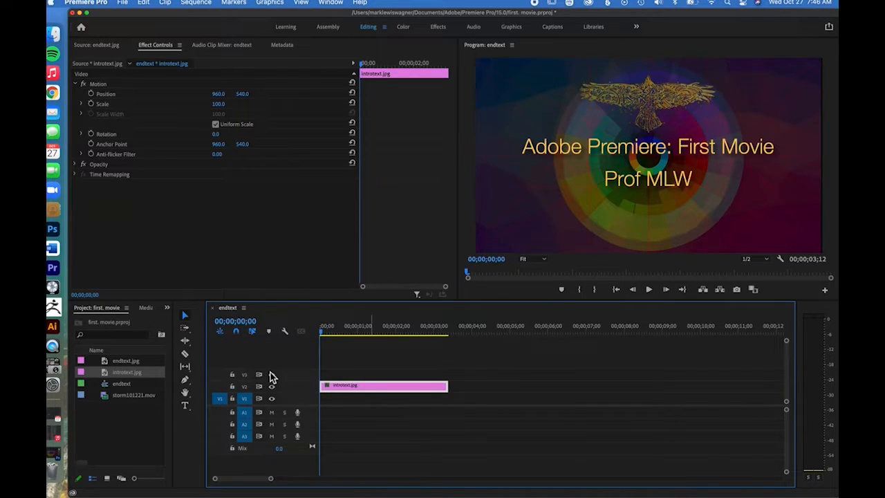
# Place storm101221.mov on V1 at the sequence start beneath the intro title and make audio track A1 taller.
pyautogui.moveTo(147, 396); pyautogui.dragTo(327, 403)
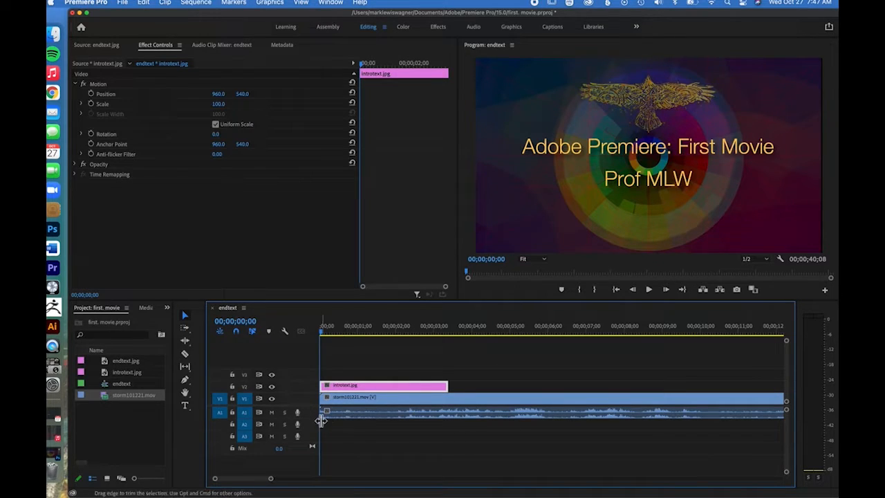
pyautogui.moveTo(286, 418); pyautogui.dragTo(285, 436)
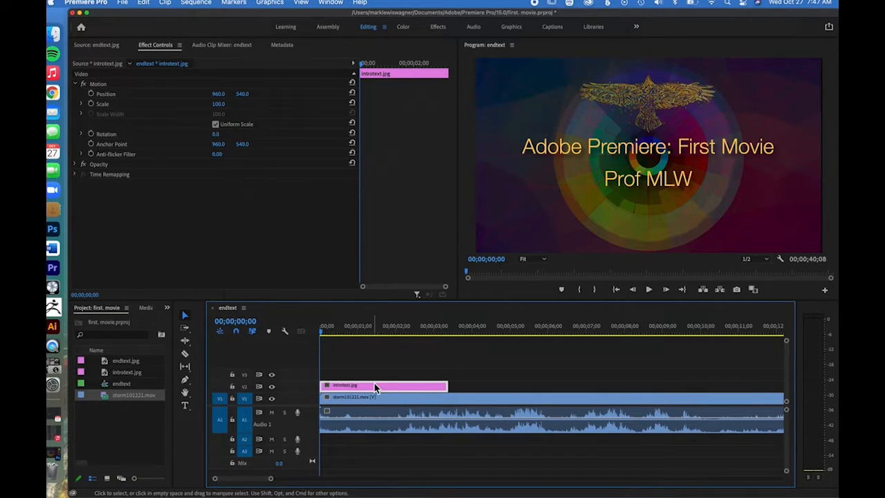
# Switch to Spotify, pause the playing music and close its window.
pyautogui.click(53, 53)
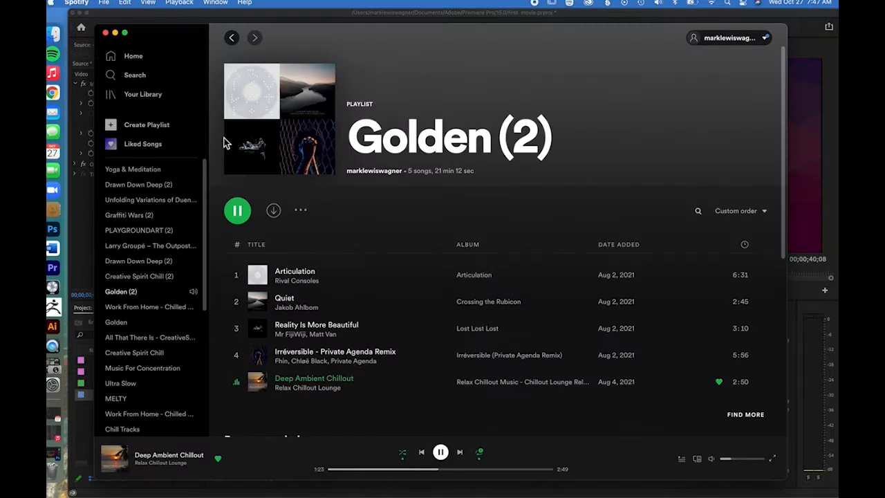
pyautogui.click(239, 212)
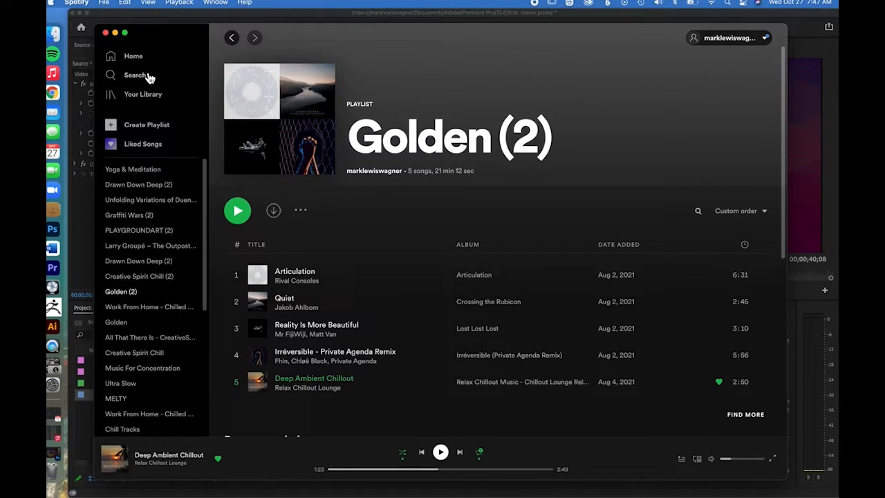
pyautogui.click(106, 33)
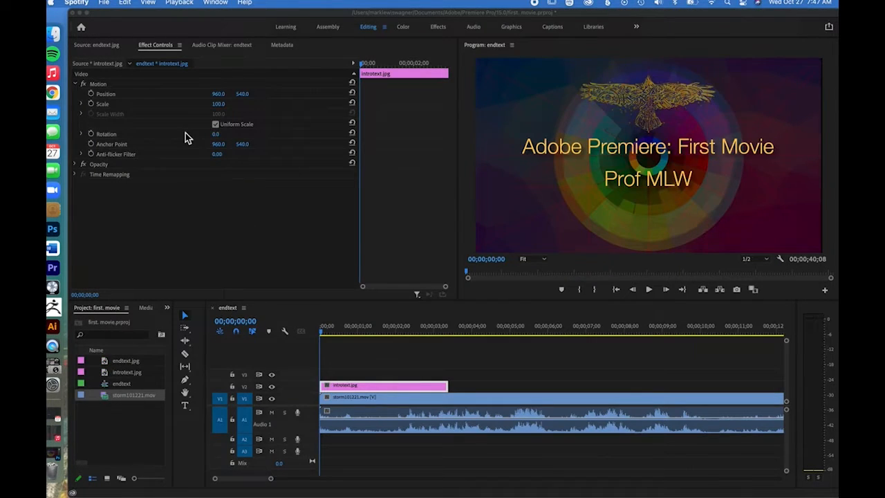
# Return to Premiere Pro and play the sequence from the start, stopping at about 00;00;13;05.
pyautogui.click(344, 357)
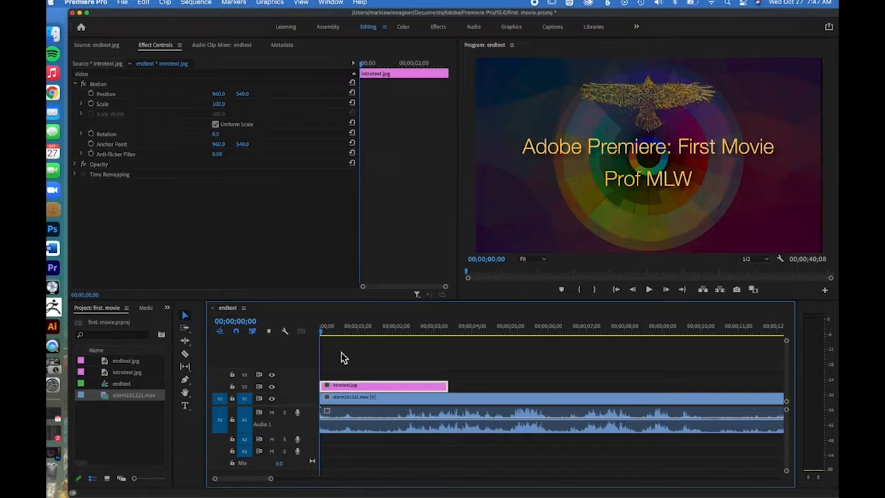
pyautogui.press('space')
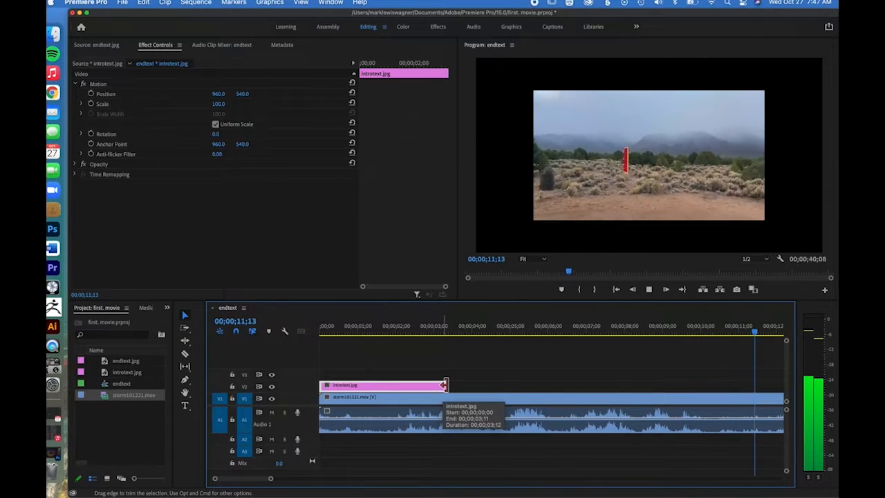
pyautogui.press('space')
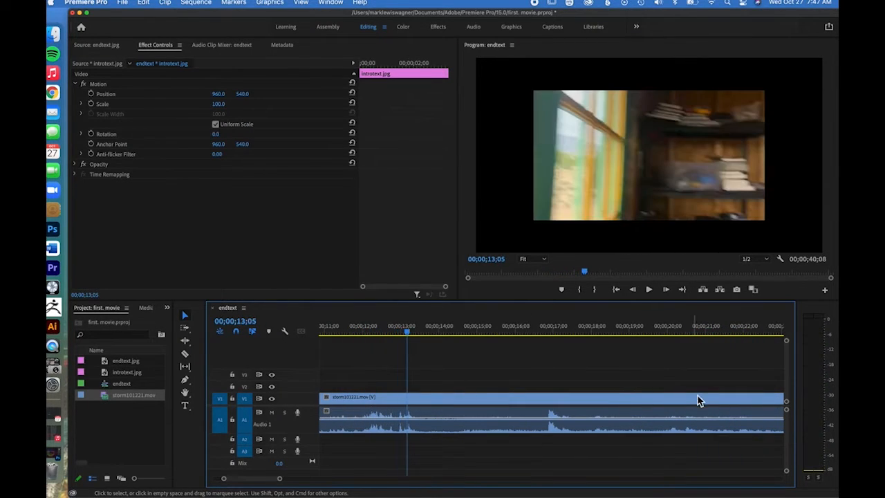
# Deselect the clips and examine the timeline at different zoom levels, ending with the entire storm clip in view.
pyautogui.click(754, 358)
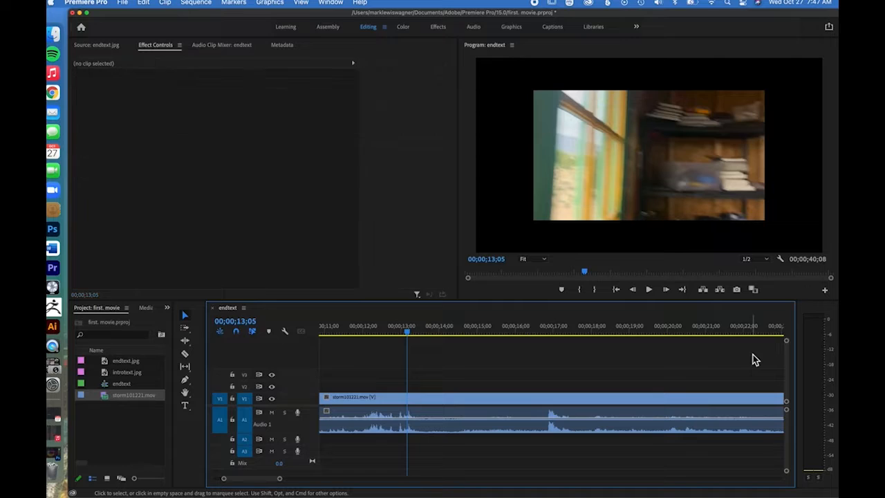
pyautogui.press('-')
pyautogui.press('-')
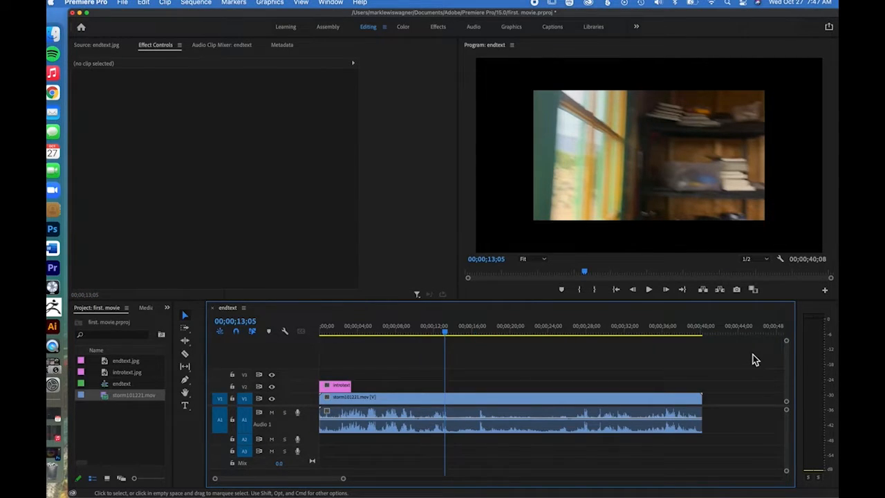
pyautogui.press('=')
pyautogui.press('=')
pyautogui.press('=')
pyautogui.press('=')
pyautogui.press('=')
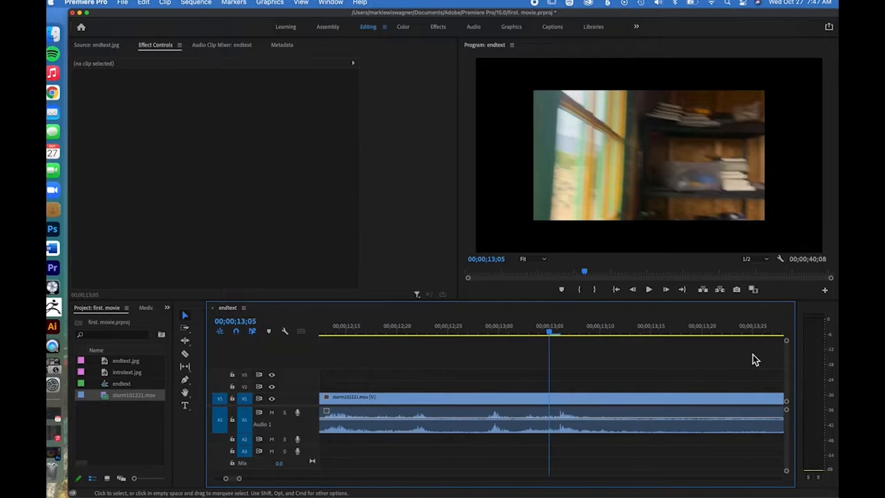
pyautogui.press('-')
pyautogui.press('-')
pyautogui.press('-')
pyautogui.press('-')
pyautogui.press('-')
pyautogui.press('-')
pyautogui.press('-')
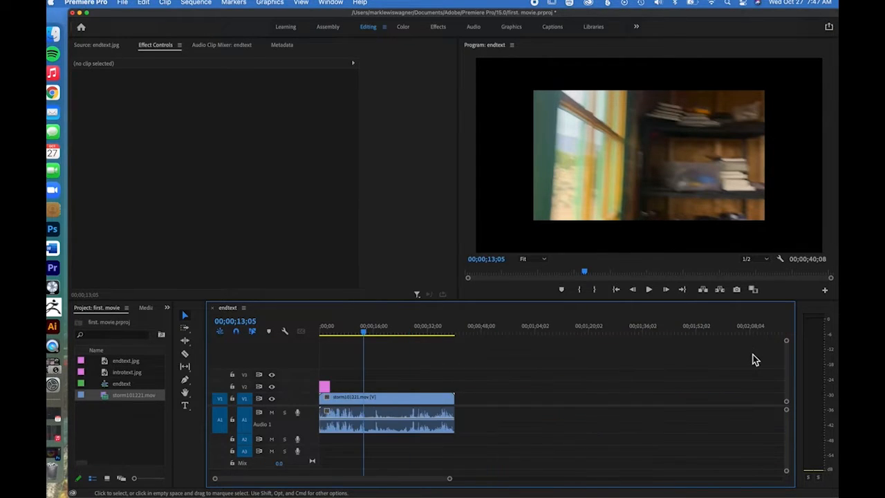
pyautogui.press('=')
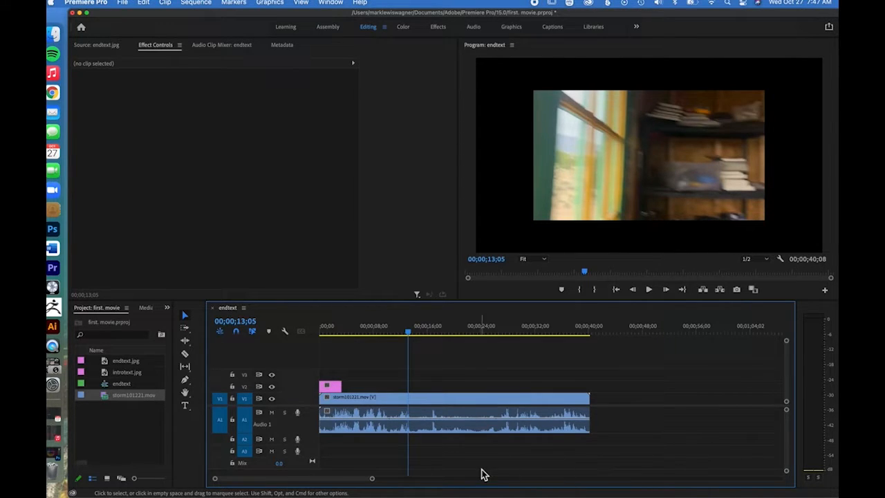
pyautogui.moveTo(359, 478)
pyautogui.mouseDown()
pyautogui.moveTo(405, 482)
pyautogui.moveTo(344, 486)
pyautogui.moveTo(372, 479)
pyautogui.mouseUp()
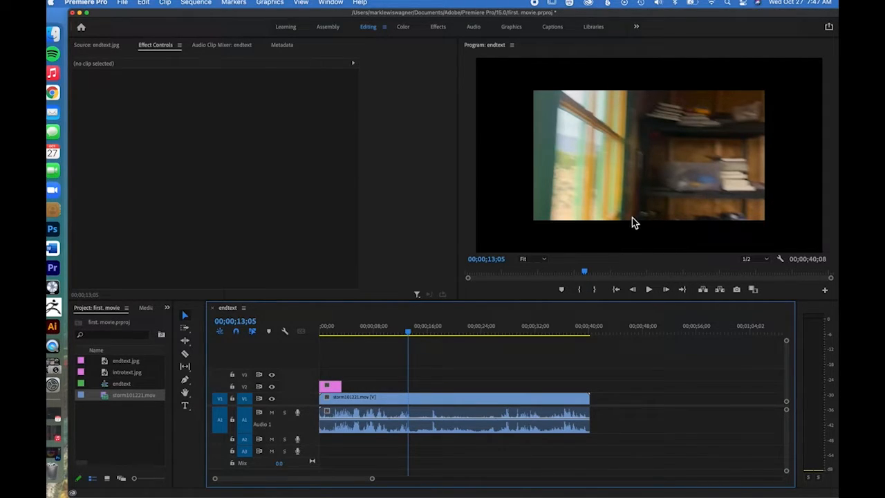
# Play on from the playhead to review the storm footage and its audio levels, stopping at 00;00;26;00.
pyautogui.press('space')
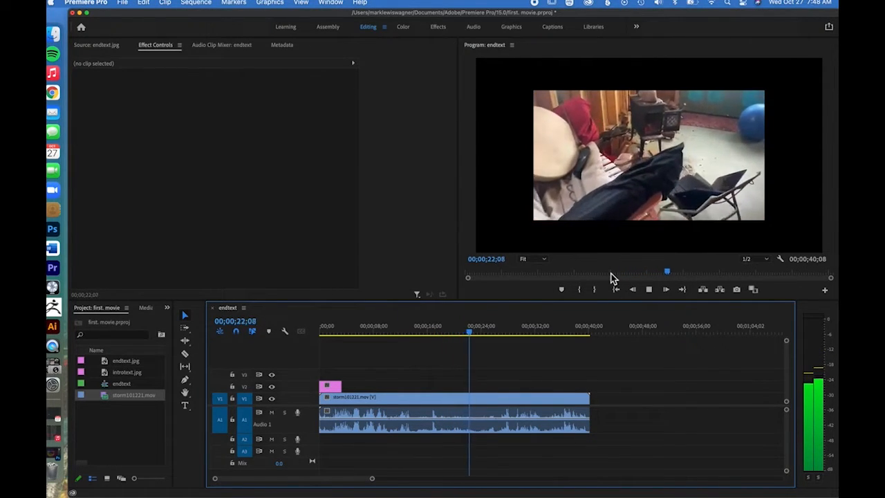
pyautogui.press('space')
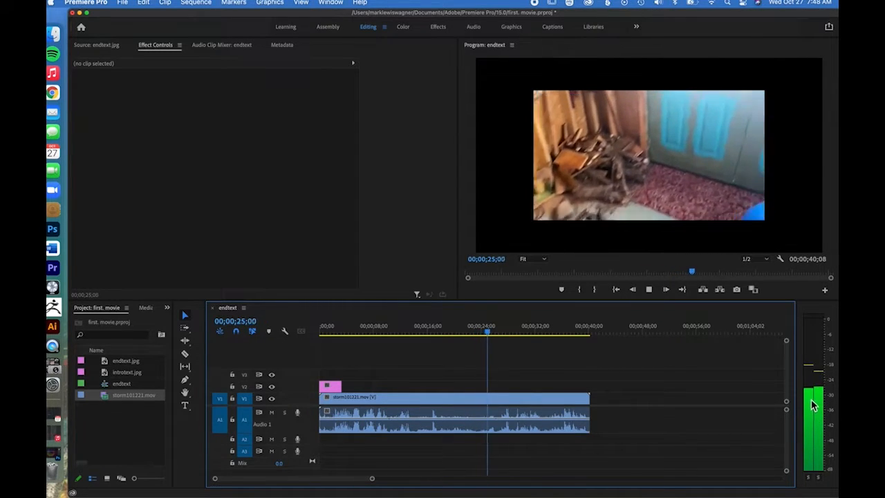
pyautogui.press('space')
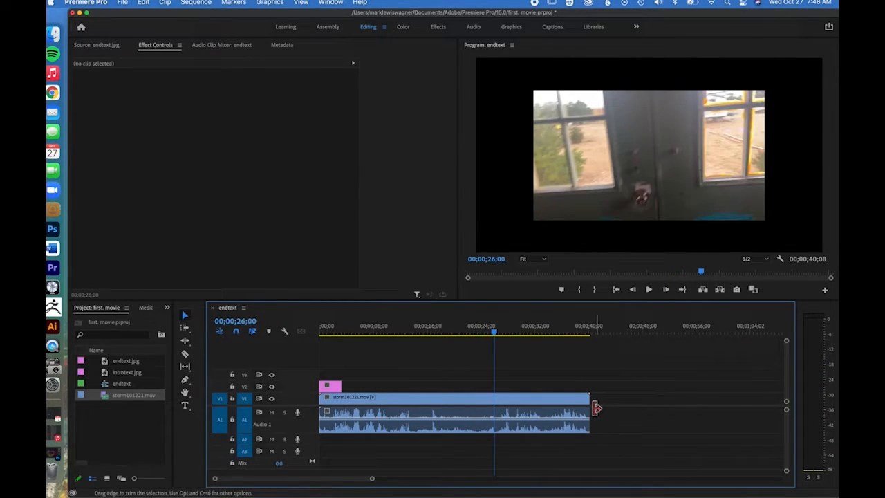
# Apply Scale to Frame Size to the storm101221.mov clip on V1.
pyautogui.click(468, 407)
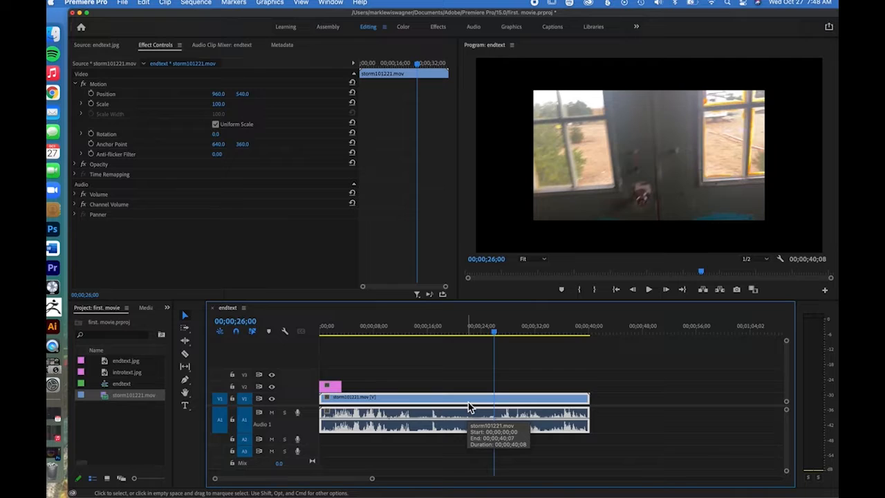
pyautogui.rightClick(468, 406)
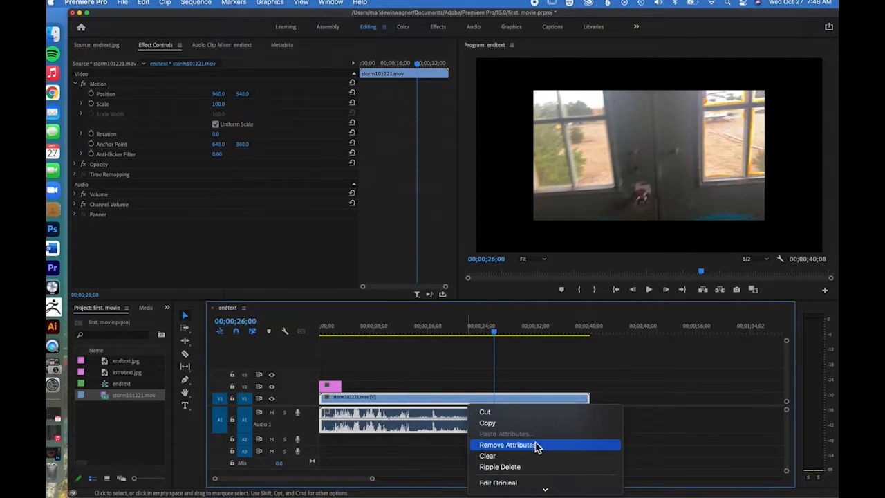
pyautogui.scroll(-5, 536, 448)
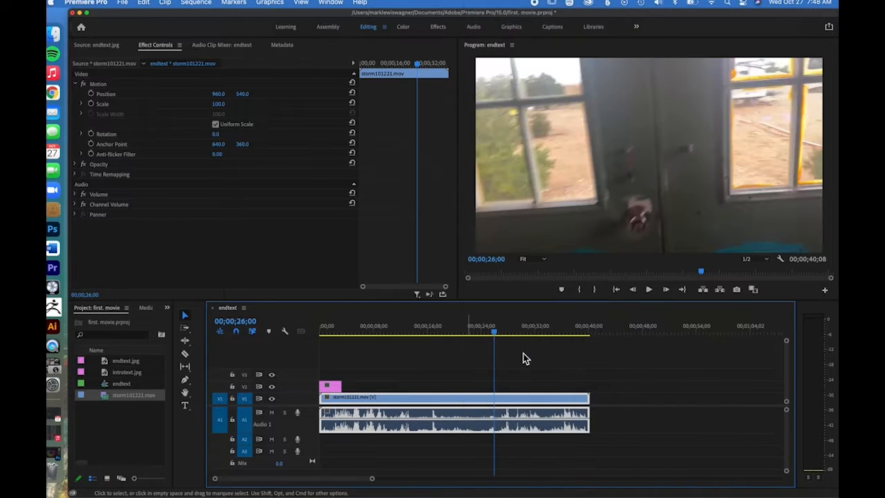
pyautogui.click(510, 351)
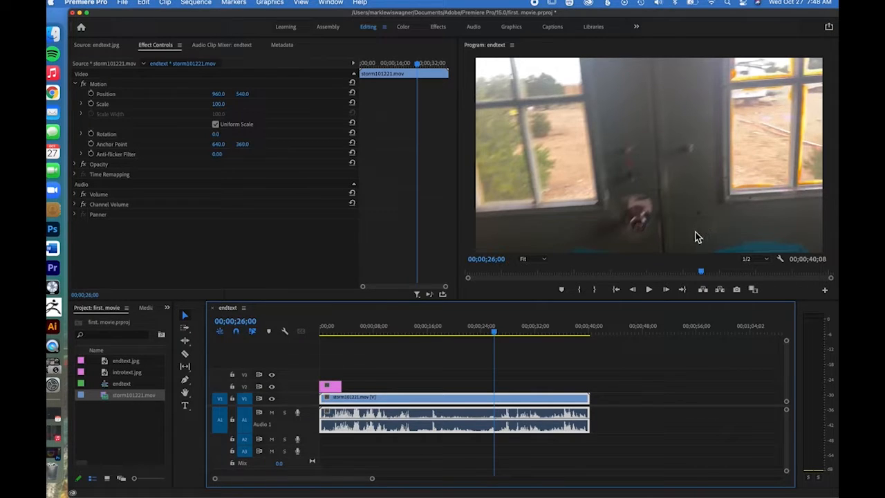
# Play the rest of the scaled storm footage to about 00;00;31;08, and replay the sequence from the start, stopping at about 00;00;02;21.
pyautogui.press('space')
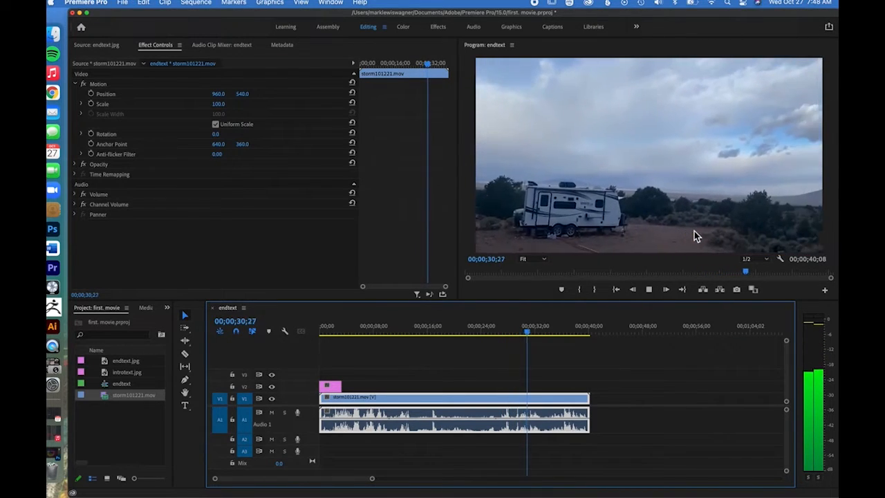
pyautogui.press('space')
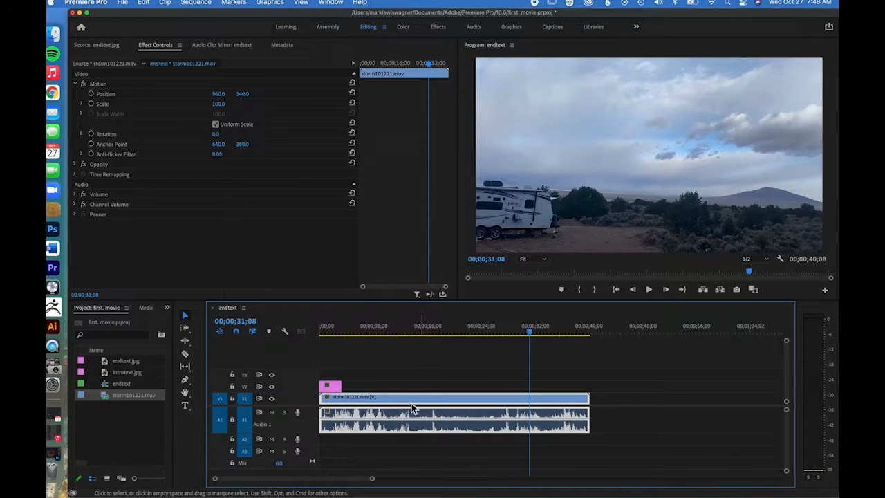
pyautogui.moveTo(530, 332); pyautogui.dragTo(301, 339)
pyautogui.press('space')
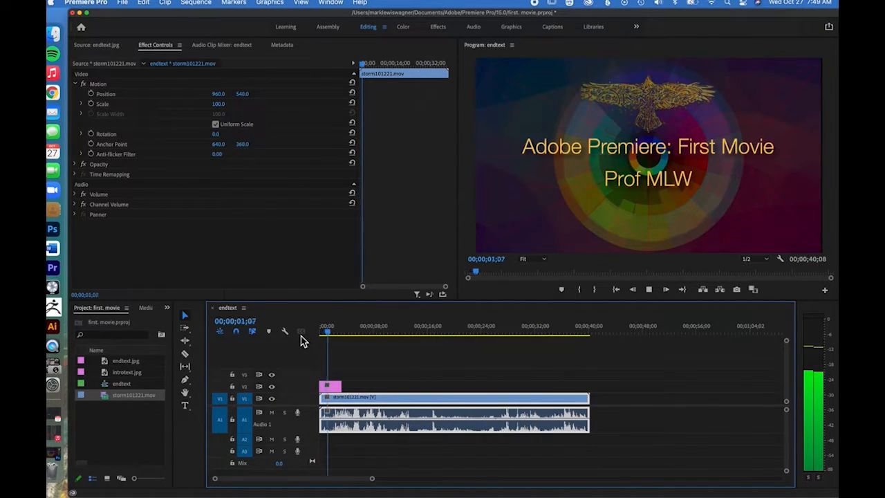
pyautogui.press('space')
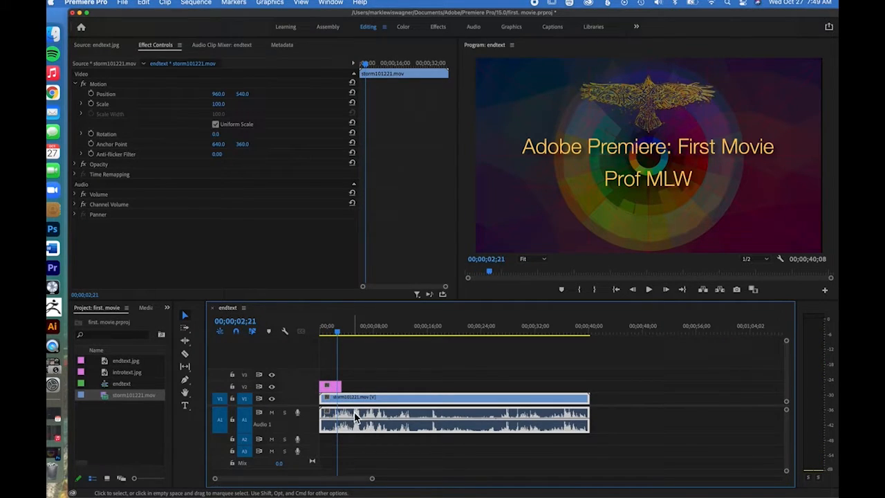
# Move the storm101221.mov clip to start where the intro title ends, and play the join from the sequence start, stopping at 00;00;05;28.
pyautogui.moveTo(354, 412); pyautogui.dragTo(376, 417)
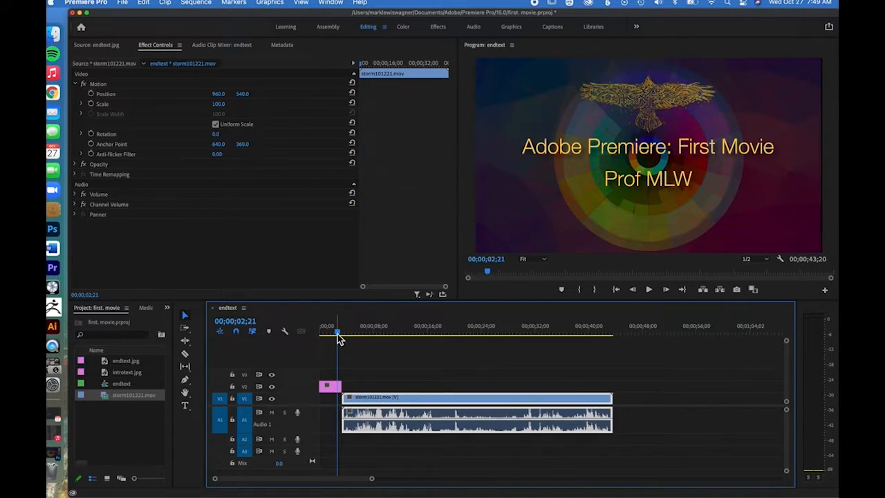
pyautogui.moveTo(339, 336); pyautogui.dragTo(309, 334)
pyautogui.press('space')
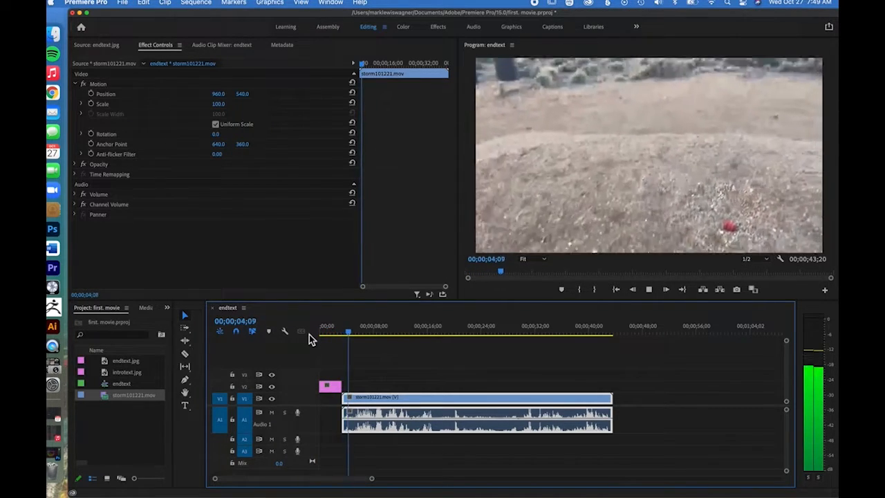
pyautogui.press('space')
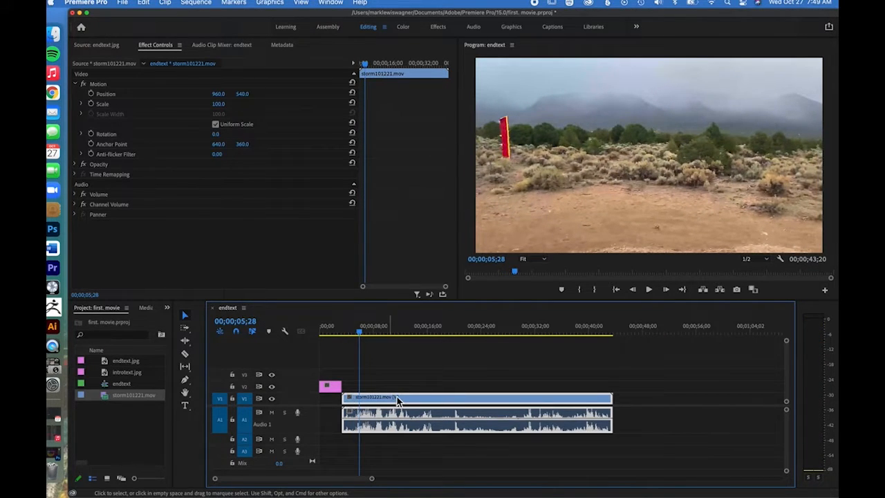
# Shift the storm101221.mov clip about 25 frames earlier so that its start overlaps the end of introtext.jpg.
pyautogui.press('=')
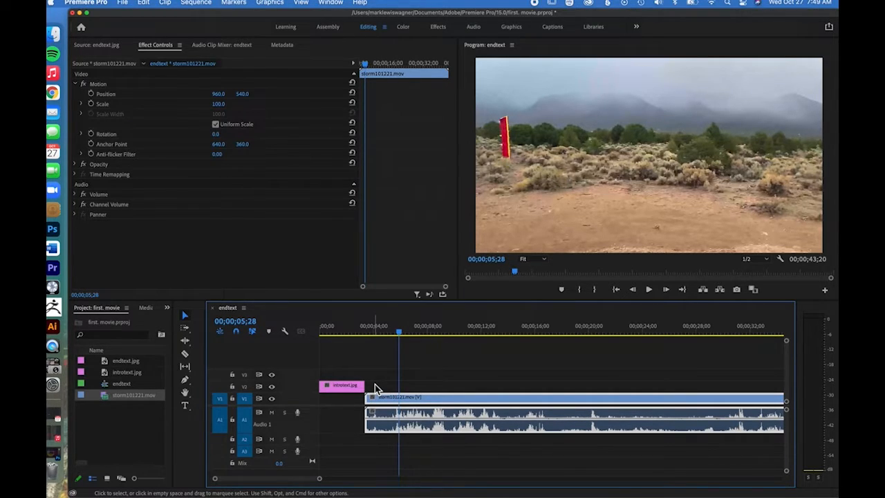
pyautogui.moveTo(383, 406); pyautogui.dragTo(371, 408)
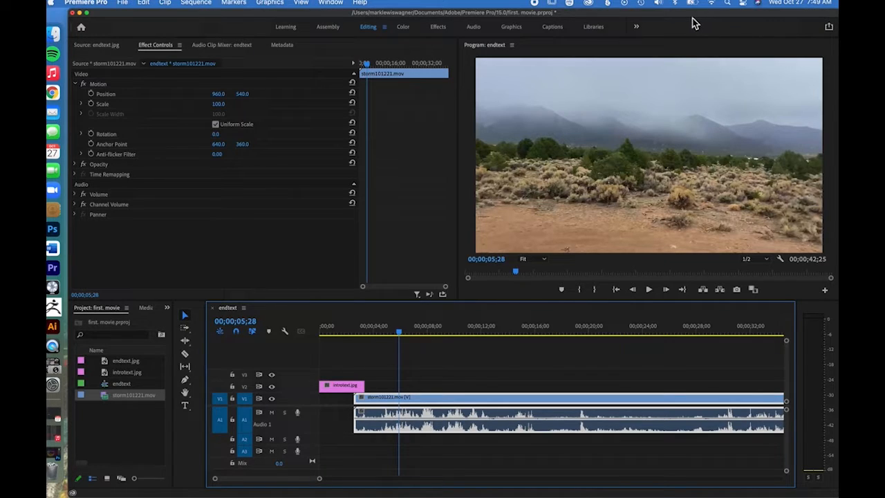
# Look through the Dissolve video transitions in the Effects workspace and return to the Editing workspace.
pyautogui.click(636, 28)
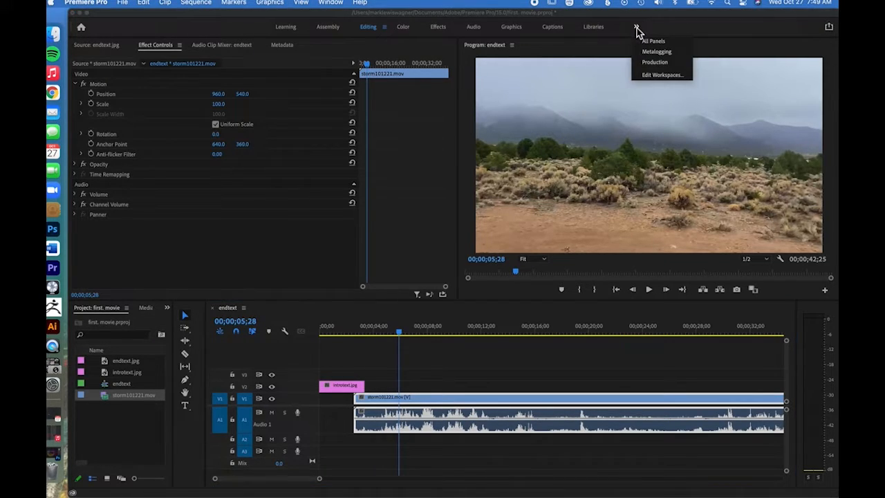
pyautogui.click(616, 14)
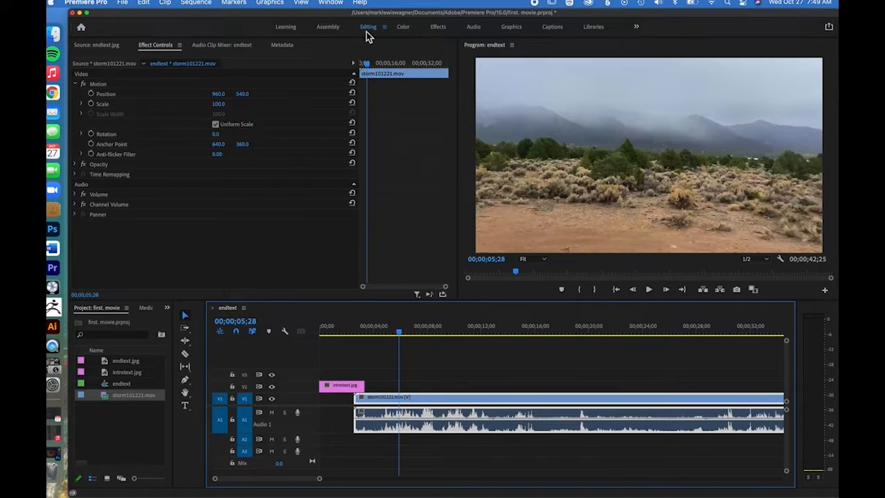
pyautogui.click(438, 27)
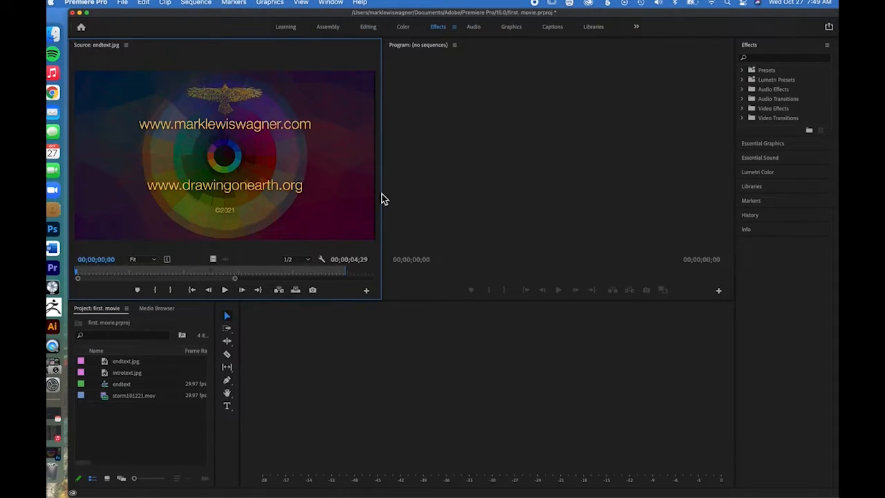
pyautogui.click(743, 118)
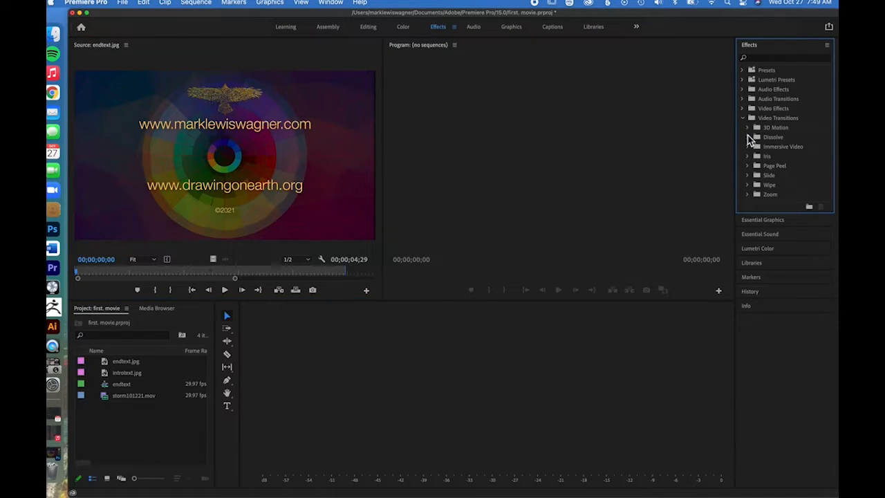
pyautogui.click(748, 138)
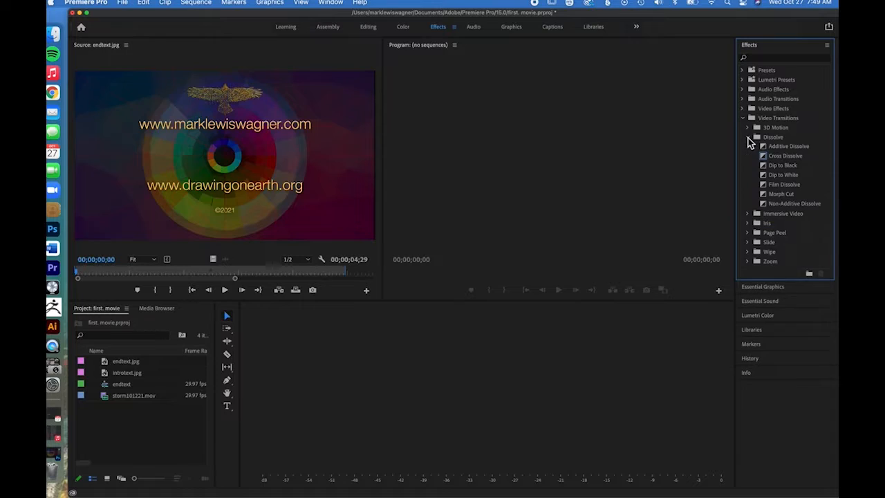
pyautogui.click(403, 371)
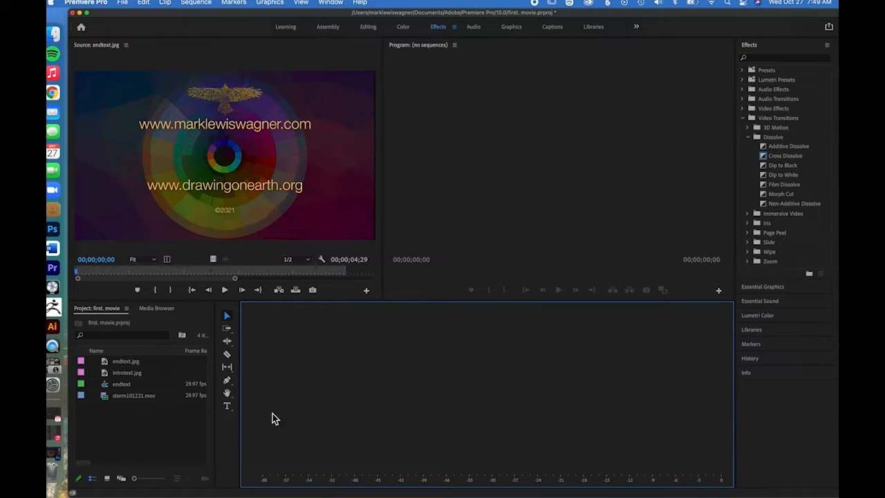
pyautogui.click(174, 433)
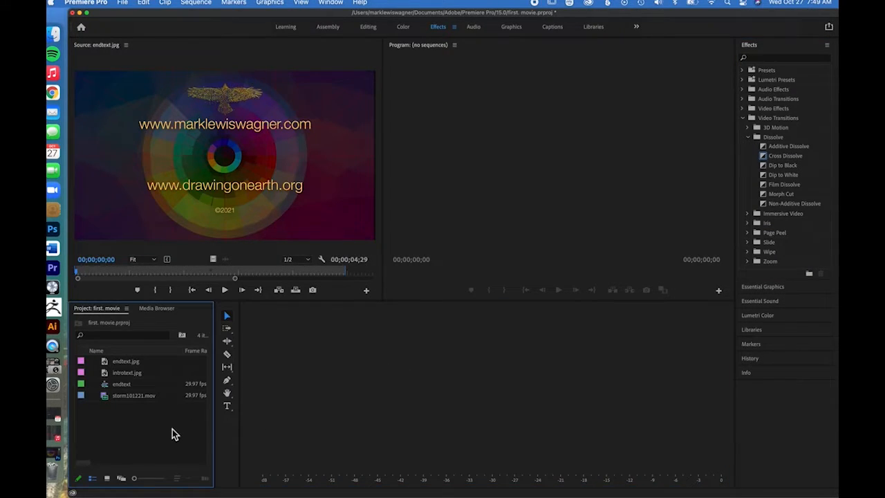
pyautogui.click(299, 401)
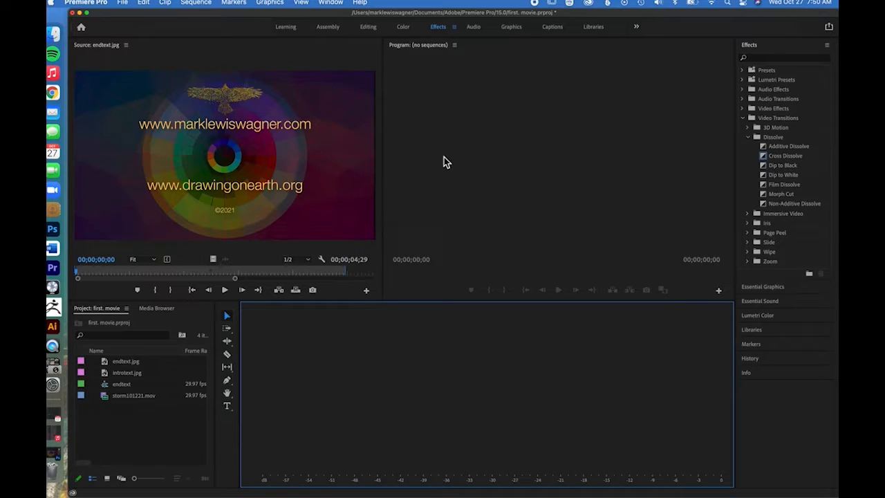
pyautogui.click(368, 28)
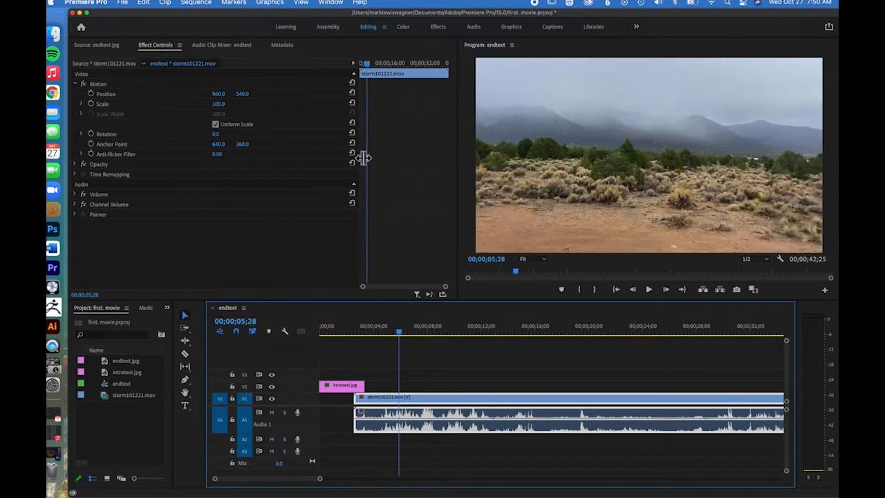
# Narrow the Effect Controls parameter column and shrink the whole panel to give the Program monitor more width.
pyautogui.click(361, 159)
pyautogui.moveTo(360, 159); pyautogui.dragTo(202, 173)
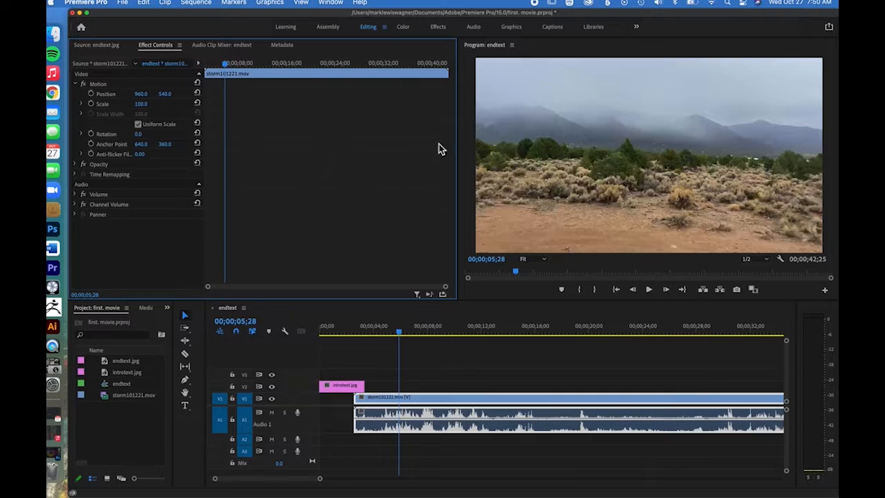
pyautogui.moveTo(460, 158); pyautogui.dragTo(346, 162)
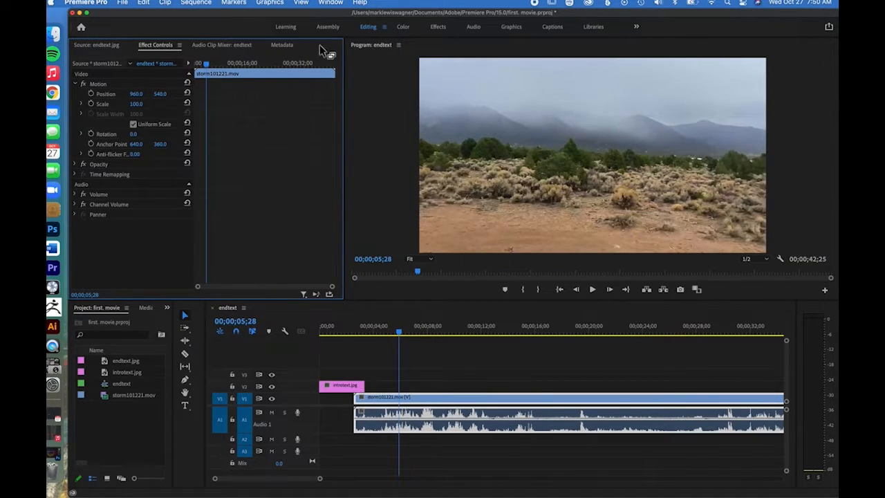
# Compare the Learning, Libraries, Graphics, Effects and Assembly workspaces, ending in Learning, and save the project.
pyautogui.click(286, 28)
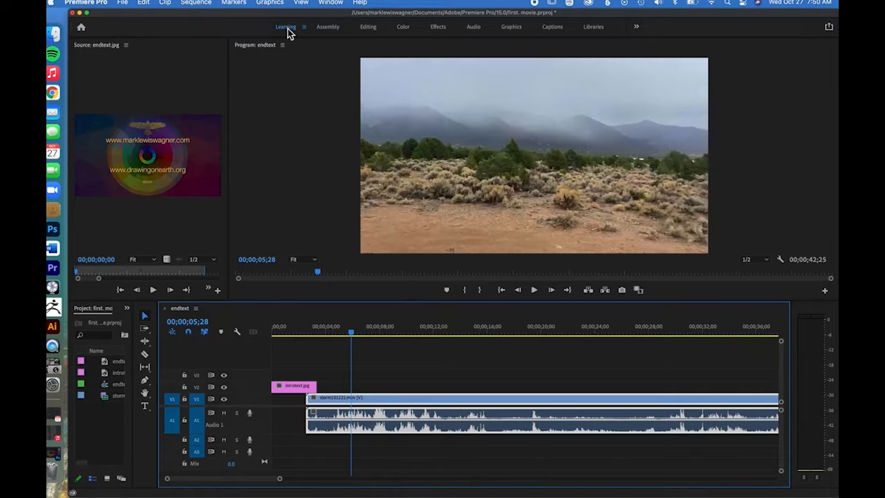
pyautogui.click(593, 27)
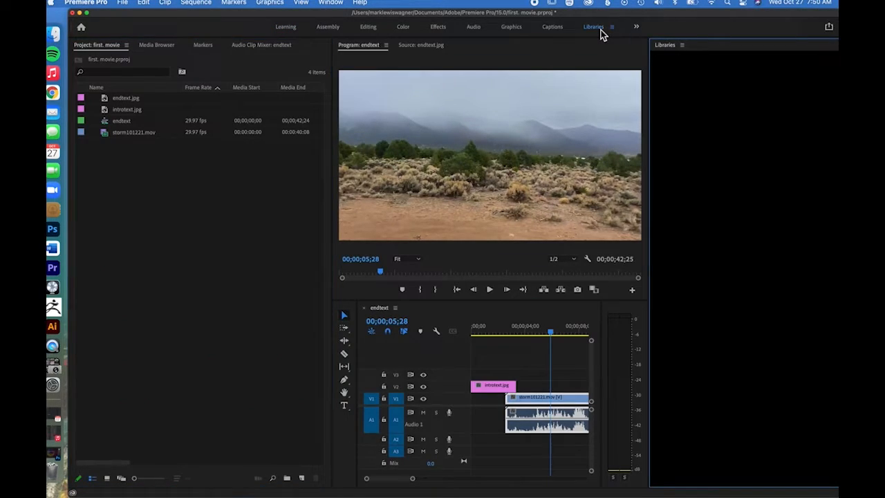
pyautogui.click(512, 29)
pyautogui.click(439, 29)
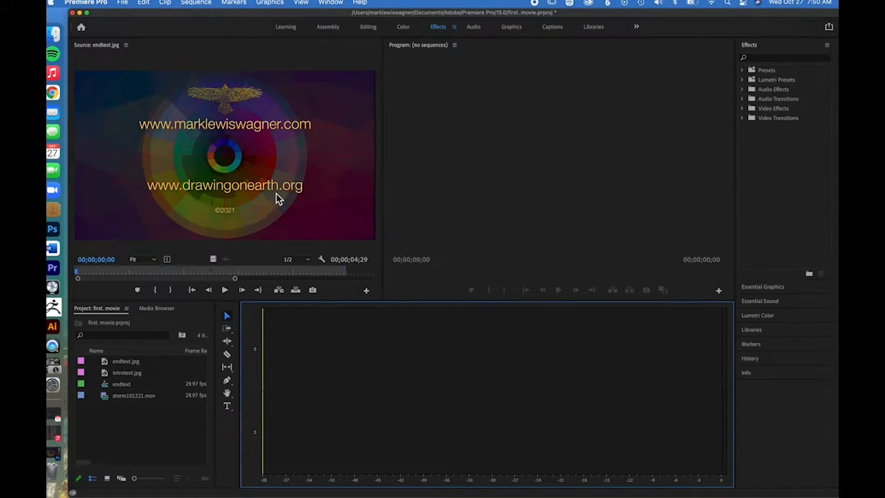
pyautogui.click(335, 30)
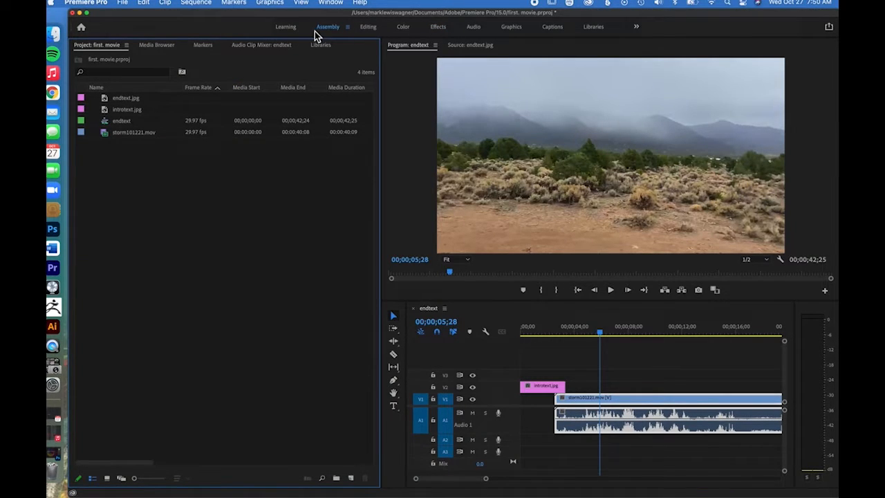
pyautogui.click(289, 29)
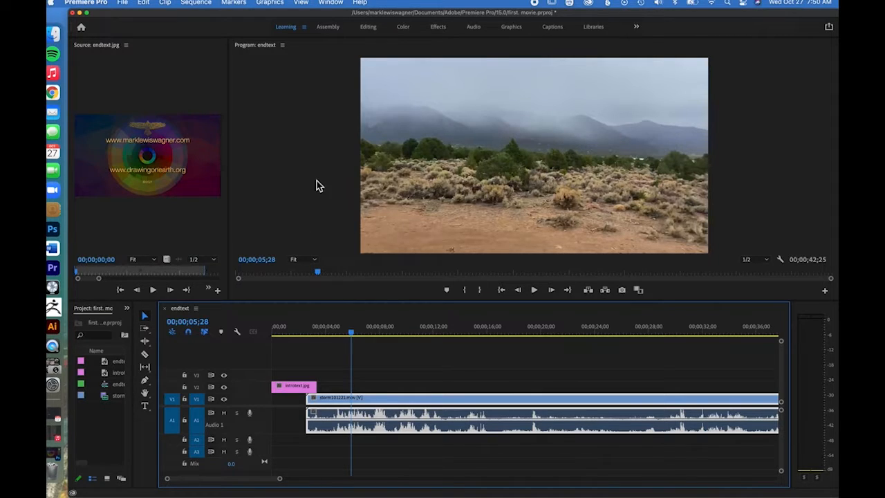
pyautogui.press('super+s')
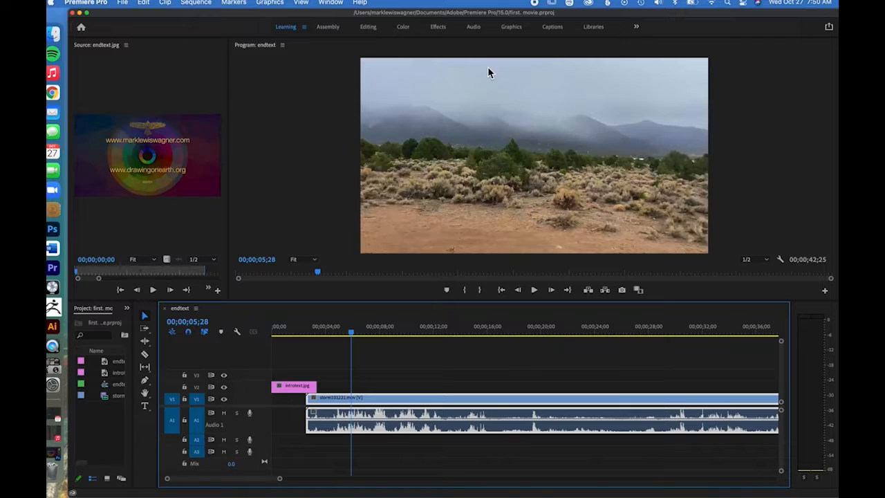
# Check the Effects and Assembly workspaces again and switch back to the Editing workspace.
pyautogui.click(442, 28)
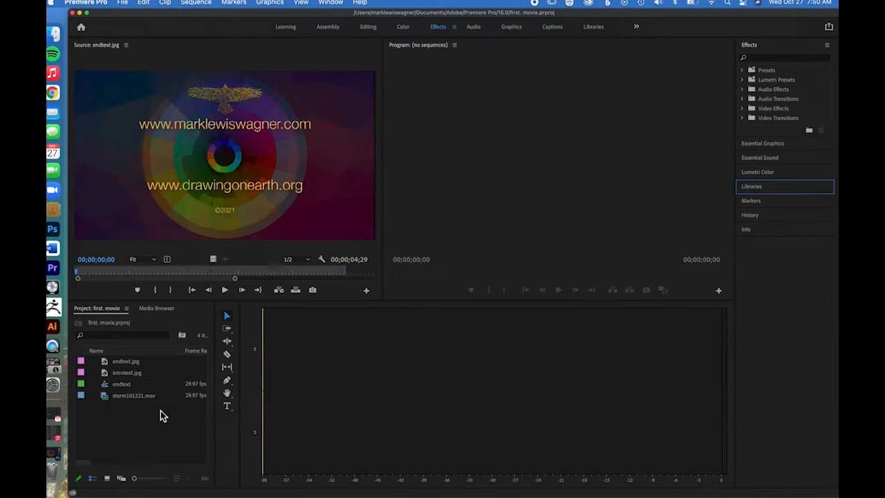
pyautogui.click(147, 430)
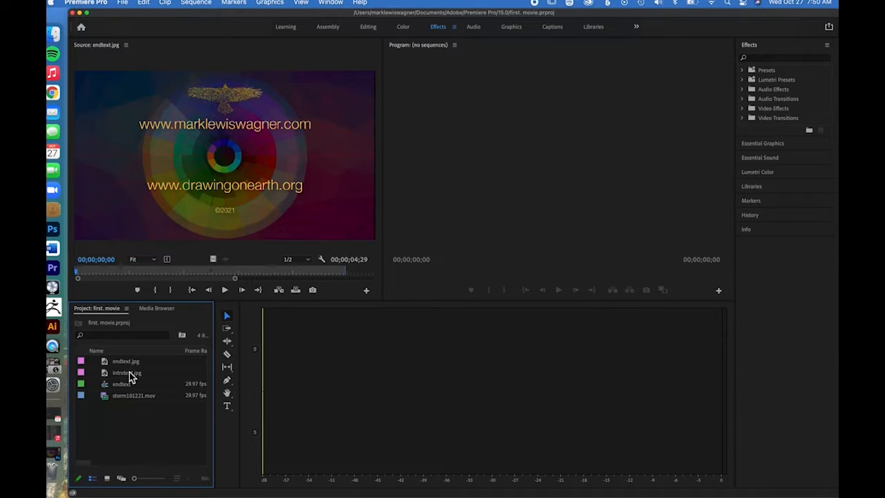
pyautogui.moveTo(130, 374); pyautogui.dragTo(132, 415)
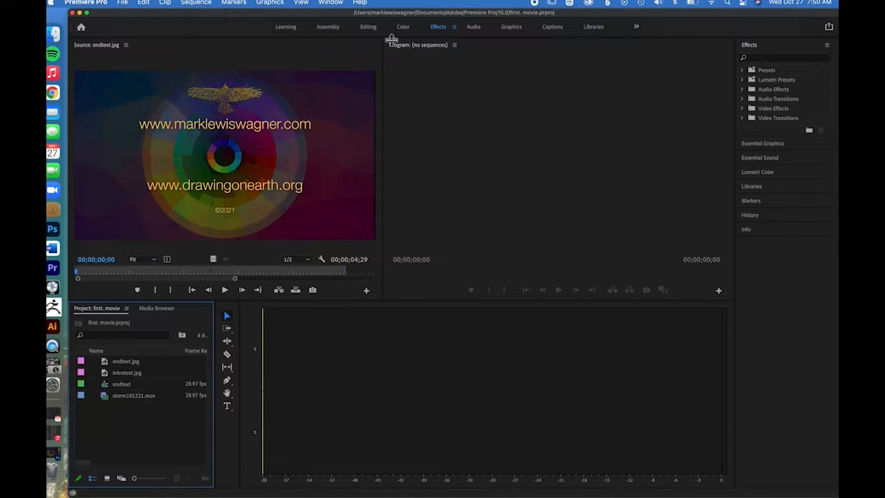
pyautogui.click(332, 32)
pyautogui.click(370, 29)
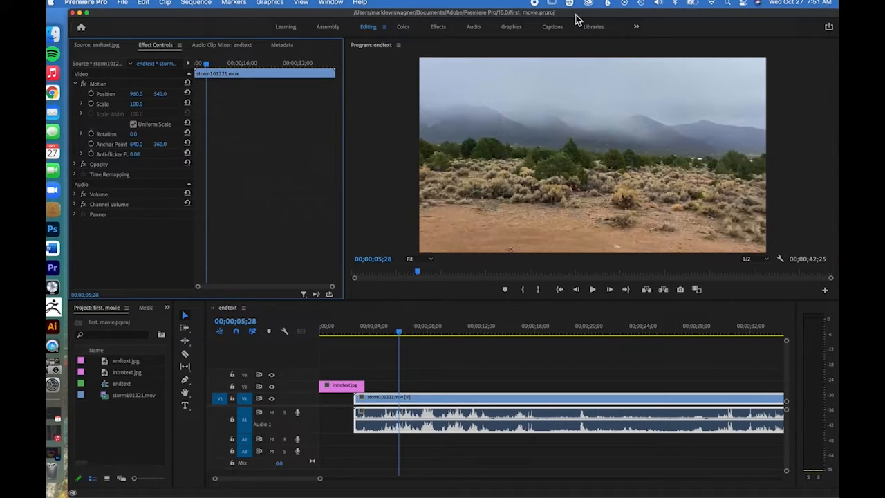
pyautogui.moveTo(576, 15); pyautogui.dragTo(572, 15)
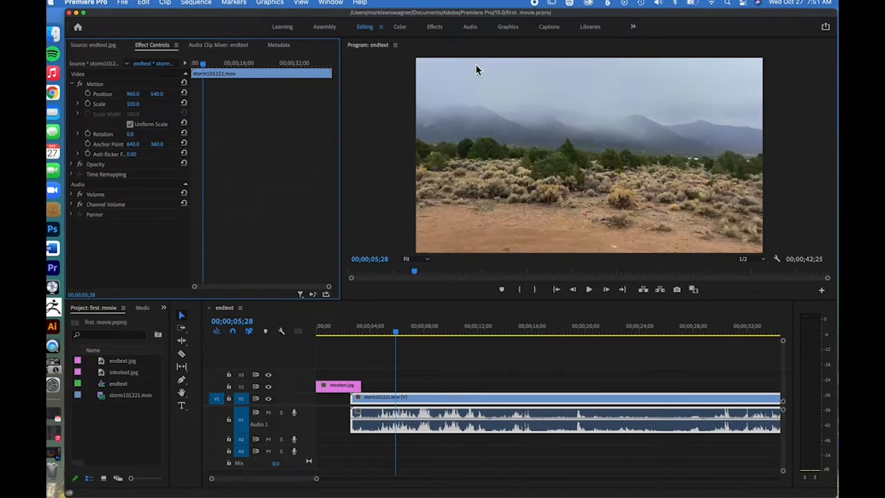
pyautogui.click(324, 27)
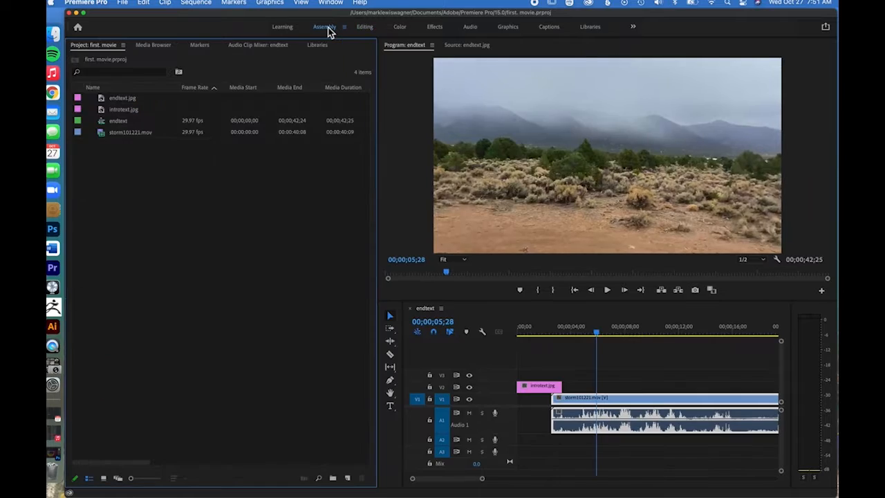
pyautogui.click(365, 27)
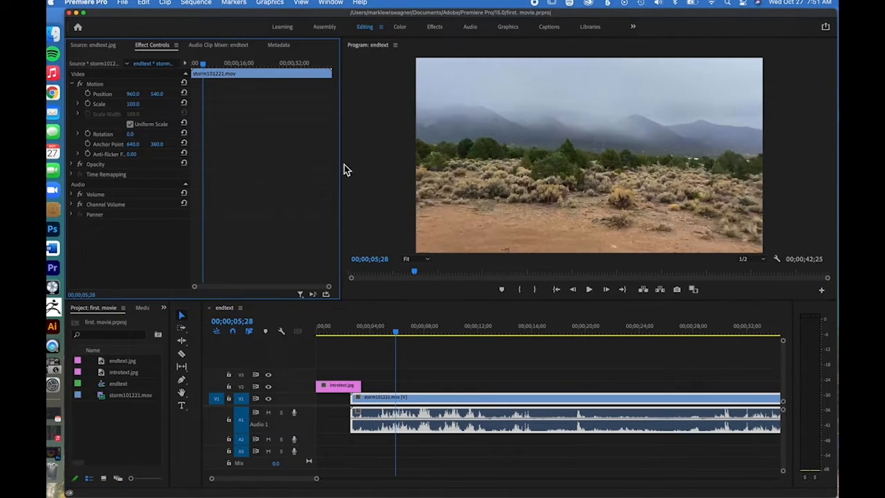
# Narrow the Effect Controls panel further to widen the Program monitor.
pyautogui.moveTo(342, 166); pyautogui.dragTo(241, 180)
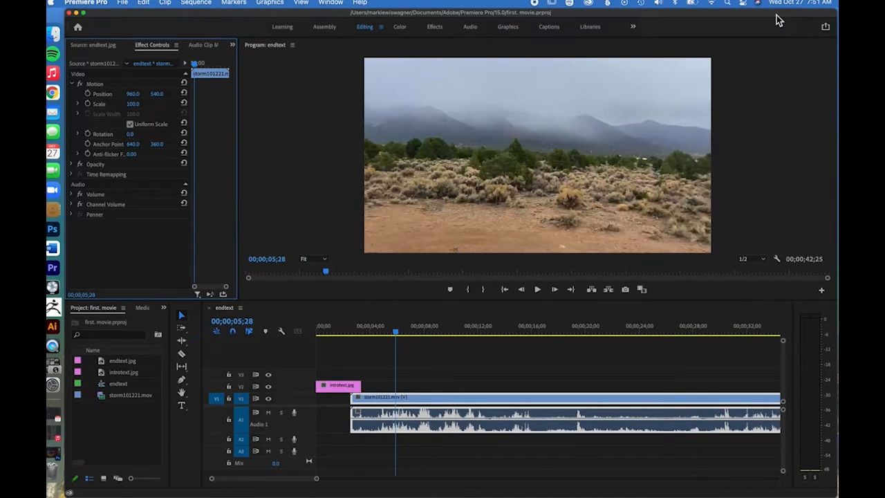
# Show the Effects panel and apply a Cross Dissolve video transition to the end of introtext.jpg on V2.
pyautogui.click(330, 4)
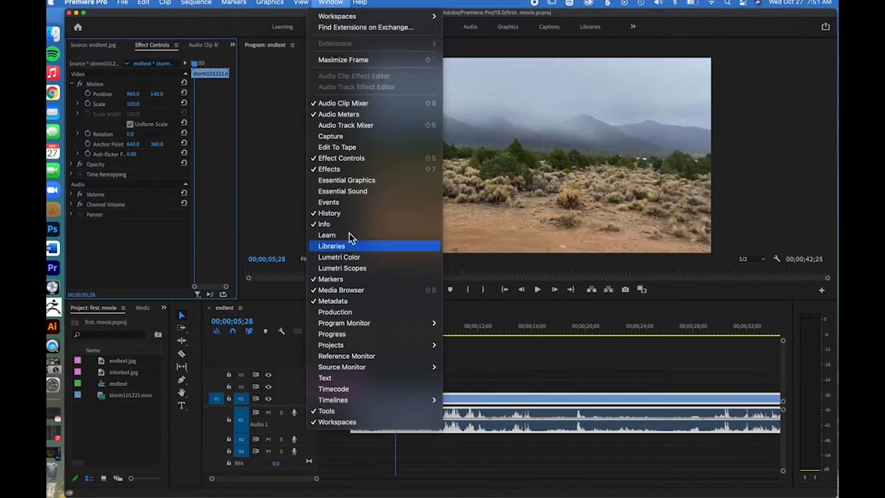
pyautogui.click(337, 172)
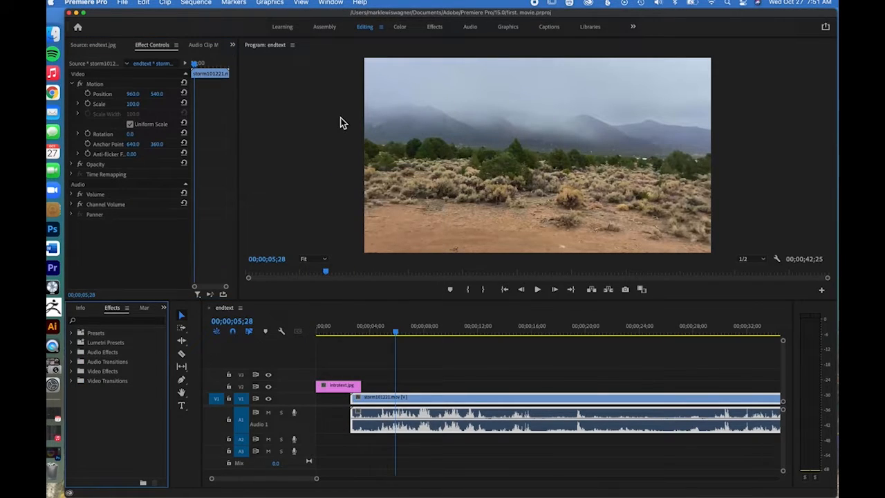
pyautogui.click(72, 382)
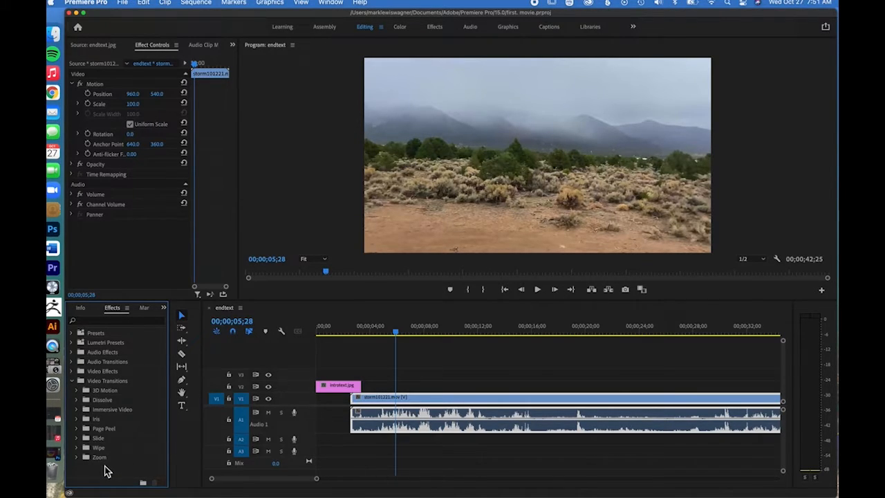
pyautogui.click(76, 401)
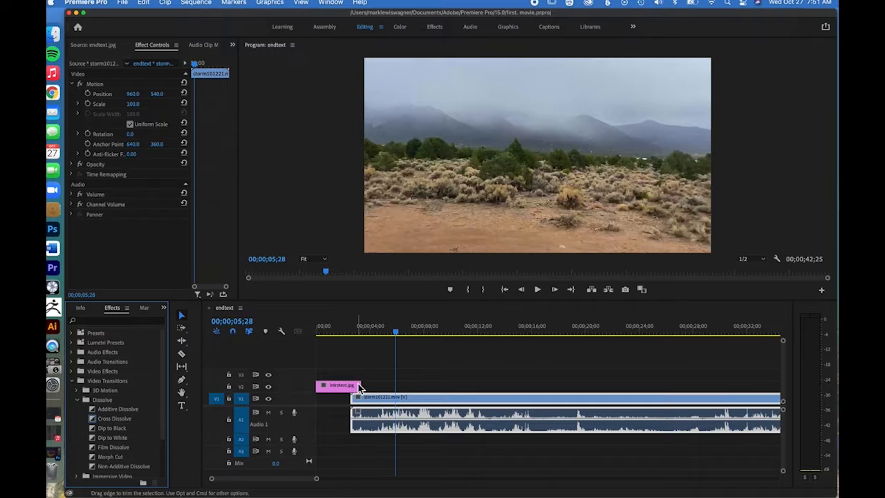
pyautogui.moveTo(123, 419); pyautogui.dragTo(357, 387)
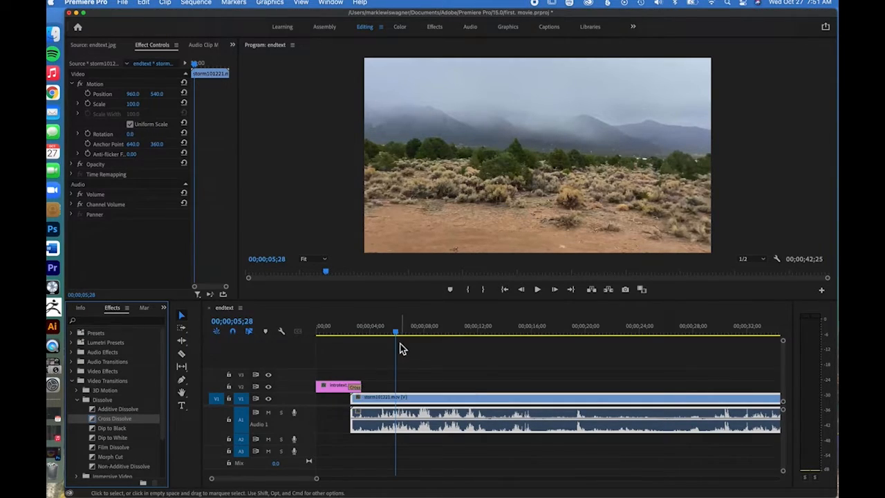
# Play back the transition from introtext.jpg into the storm clip.
pyautogui.moveTo(395, 336); pyautogui.dragTo(345, 338)
pyautogui.press('space')
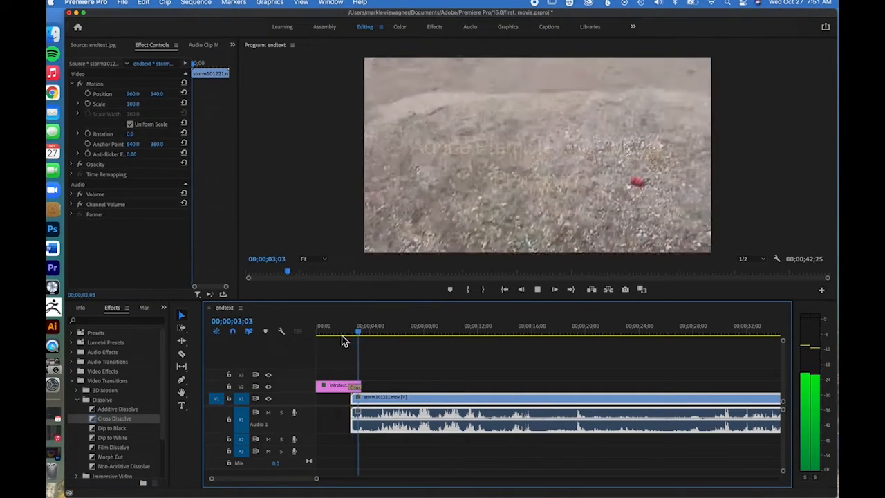
pyautogui.press('space')
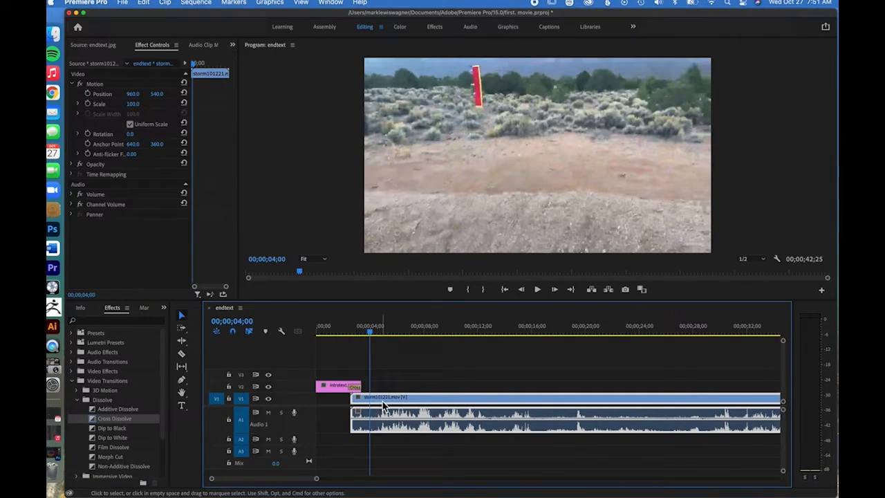
# Extend introtext.jpg to about 5 seconds, start the storm clip at about 2 seconds for more overlap, and preview the result.
pyautogui.moveTo(383, 403)
pyautogui.mouseDown()
pyautogui.moveTo(374, 402)
pyautogui.moveTo(383, 387)
pyautogui.mouseUp()
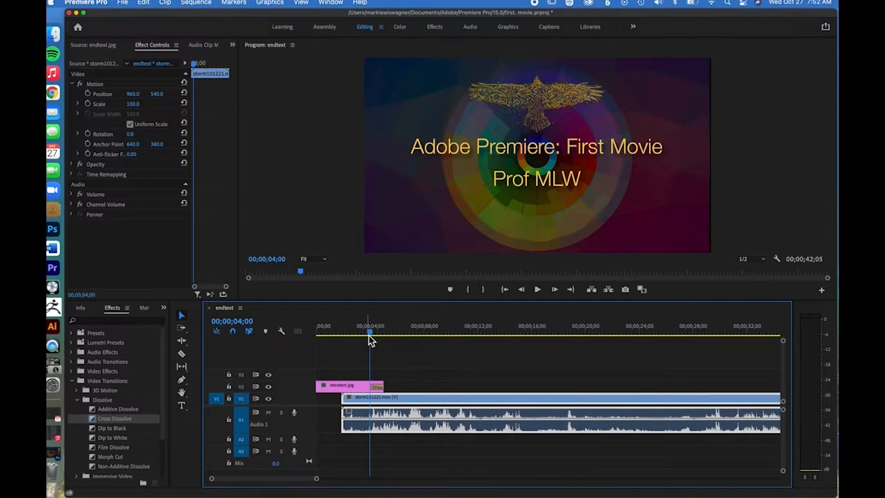
pyautogui.press('space')
pyautogui.click(337, 334)
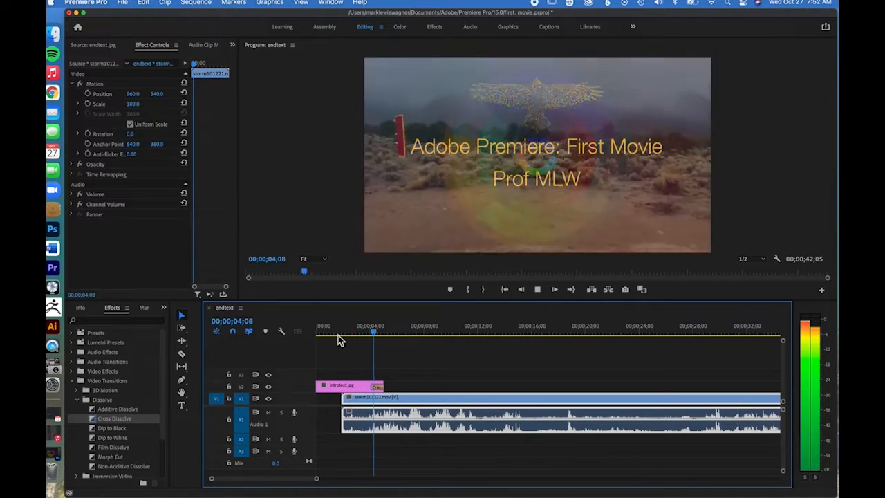
pyautogui.press('space')
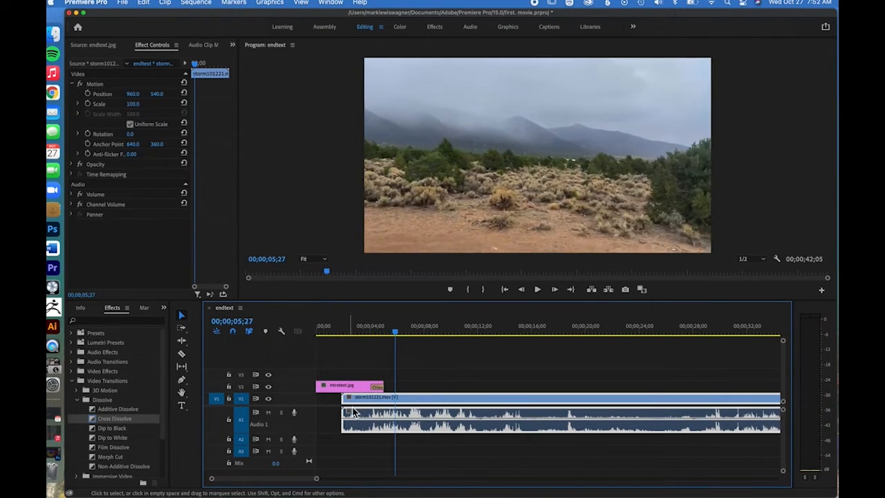
# Move the storm clip to start at about 3 seconds and set the introtext.jpg Cross Dissolve duration to 00;00;02;00.
pyautogui.moveTo(364, 412); pyautogui.dragTo(386, 408)
pyautogui.click(381, 390)
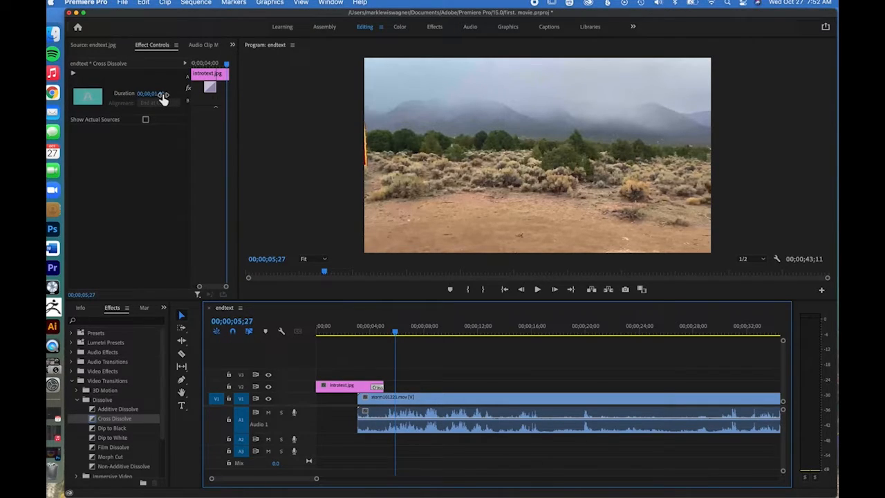
pyautogui.click(384, 390)
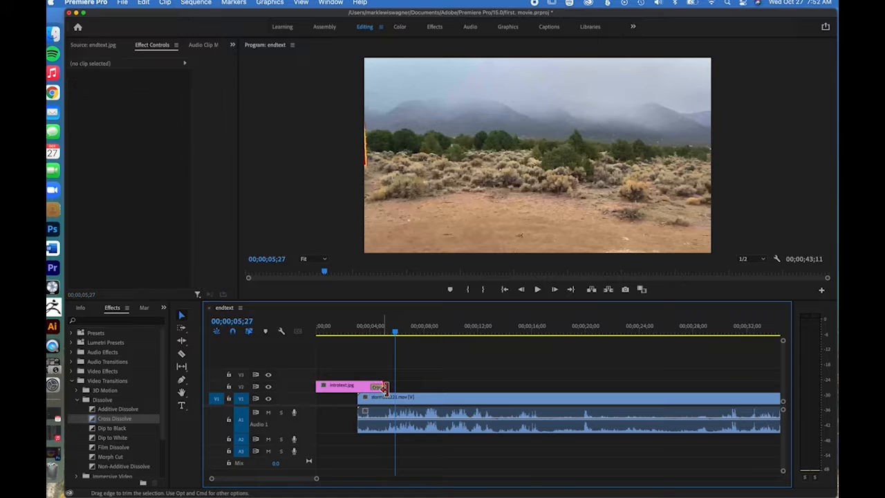
pyautogui.doubleClick(378, 387)
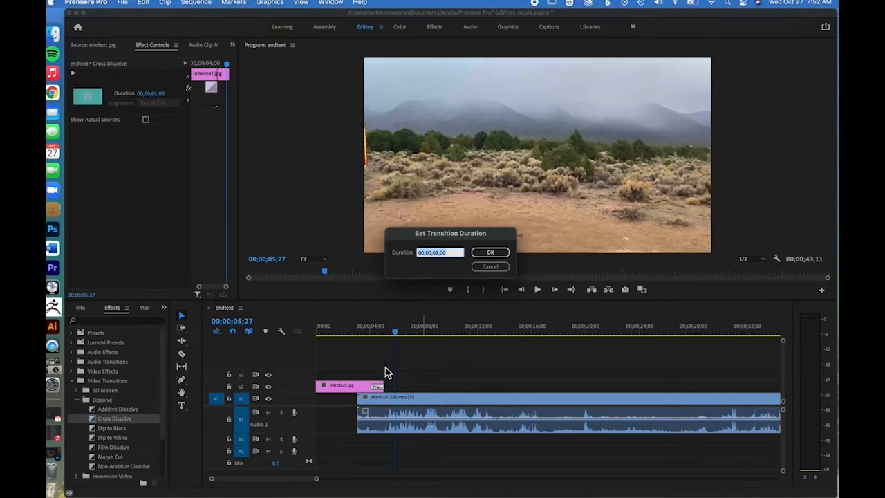
pyautogui.click(438, 254)
pyautogui.click(496, 253)
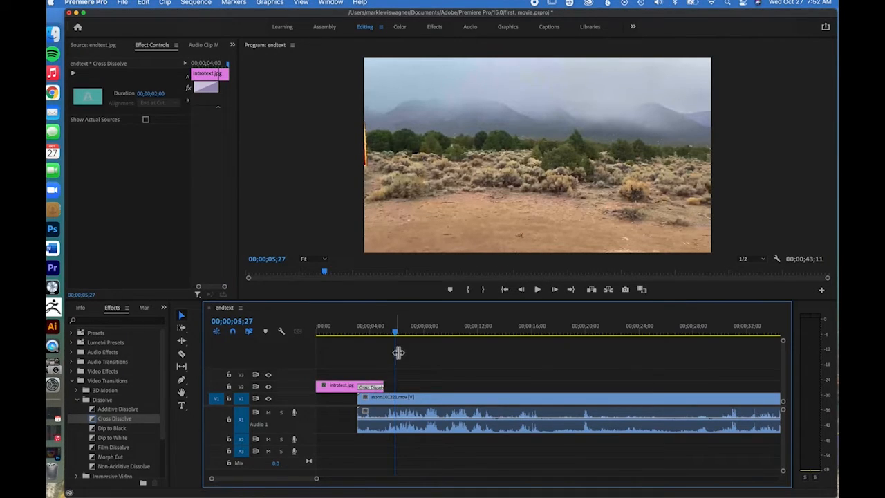
# Play back the lengthened Cross Dissolve between introtext.jpg and the storm clip.
pyautogui.moveTo(397, 335); pyautogui.dragTo(365, 338)
pyautogui.press('space')
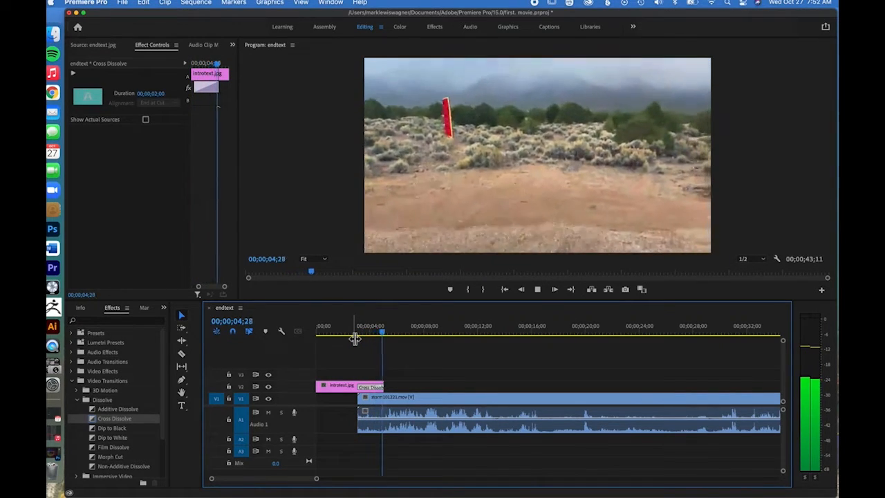
pyautogui.press('space')
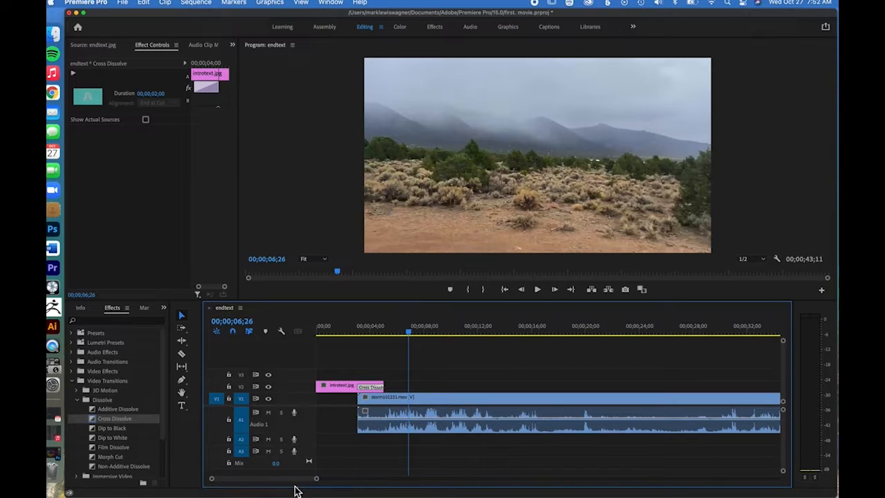
# Switch to the Assembly workspace, narrow its Project panel and widen the timeline to show the storm clip's end.
pyautogui.moveTo(294, 479)
pyautogui.mouseDown()
pyautogui.moveTo(353, 480)
pyautogui.moveTo(305, 482)
pyautogui.mouseUp()
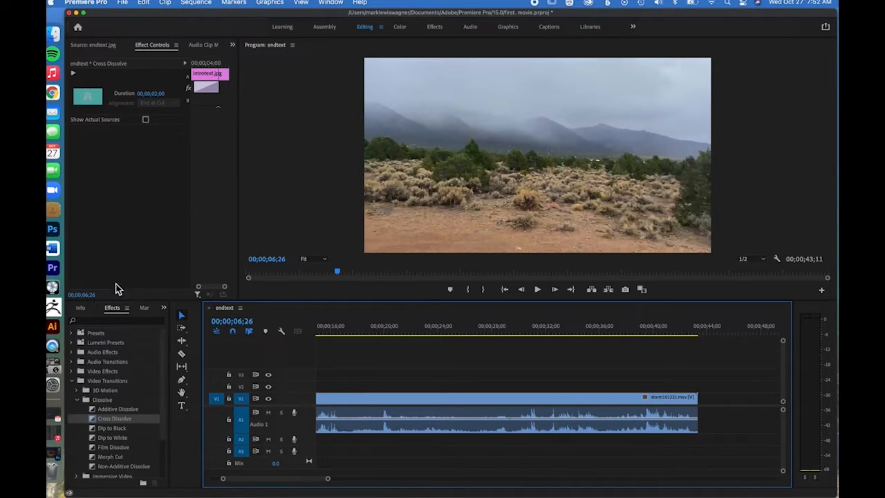
pyautogui.click(325, 30)
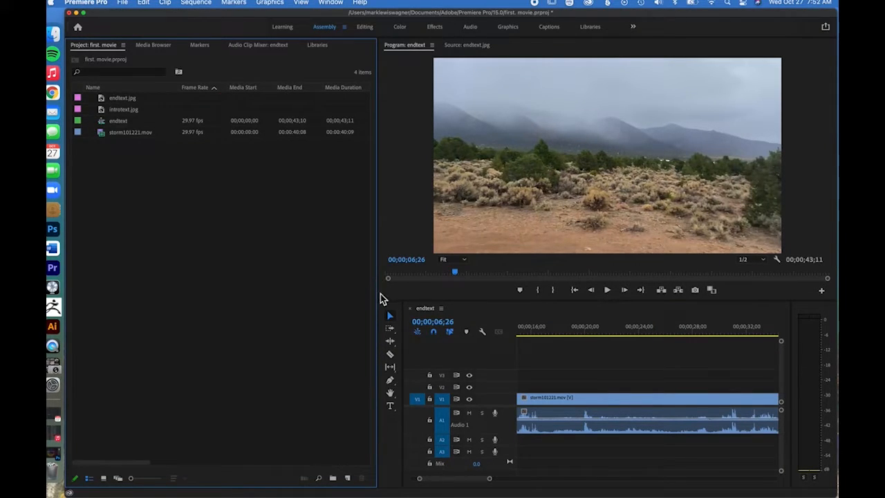
pyautogui.moveTo(380, 294); pyautogui.dragTo(227, 294)
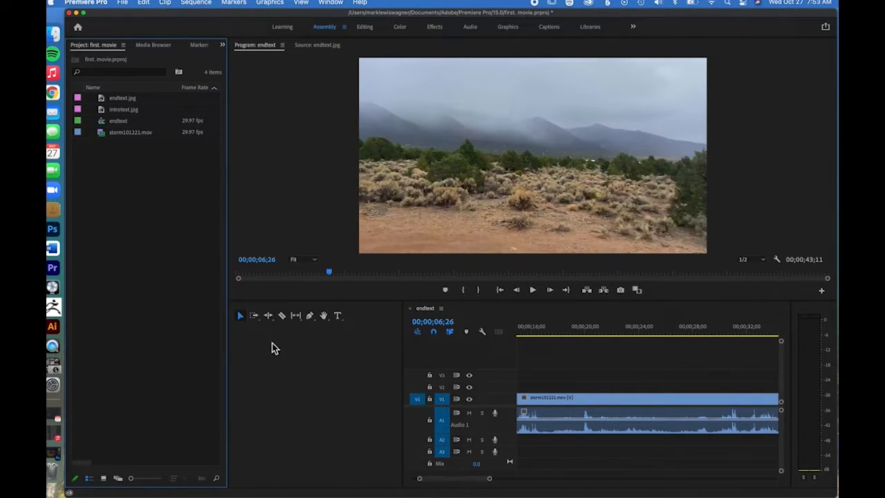
pyautogui.moveTo(405, 345); pyautogui.dragTo(258, 358)
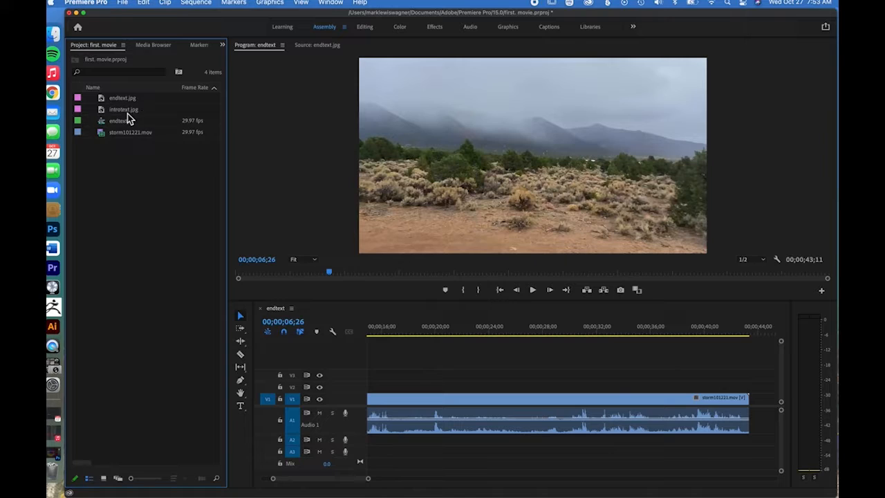
# Place endtext.jpg on V2 over the storm clip's end and shift it to extend about 2 seconds past the clip.
pyautogui.moveTo(128, 105); pyautogui.dragTo(687, 391)
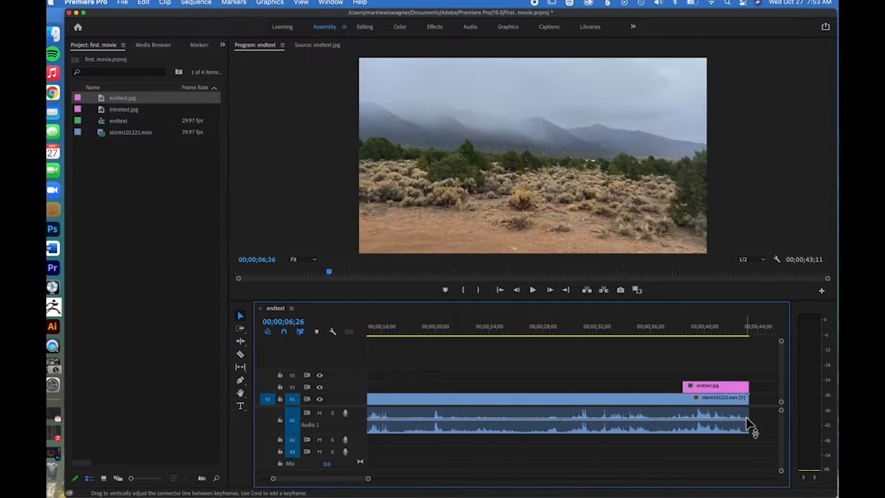
pyautogui.press('-')
pyautogui.press('-')
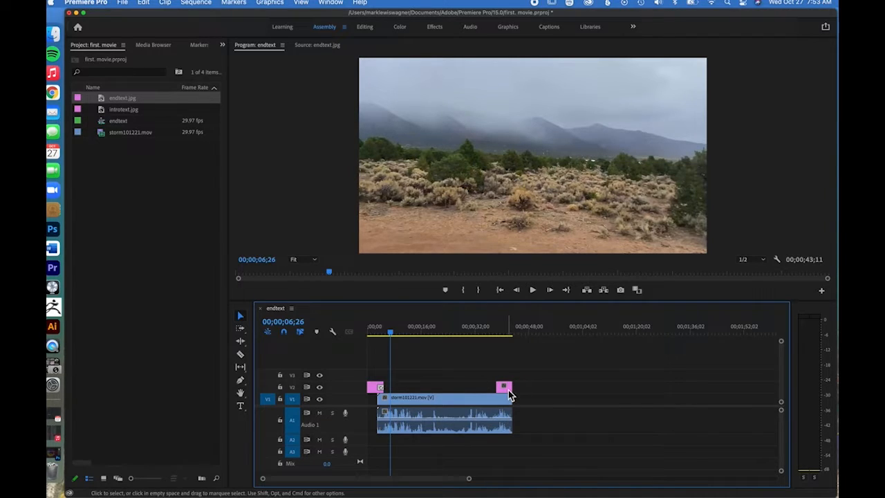
pyautogui.moveTo(508, 390); pyautogui.dragTo(518, 392)
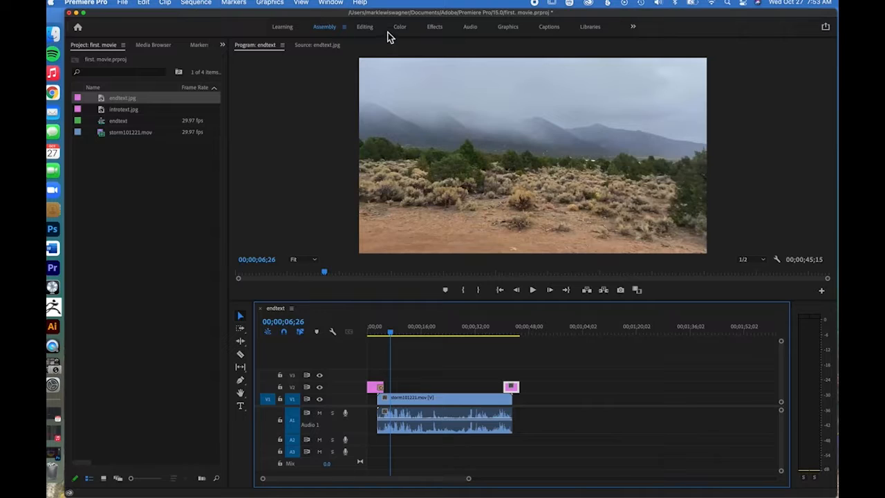
# Return to the Editing workspace and apply a Cross Dissolve to the start of endtext.jpg.
pyautogui.click(439, 27)
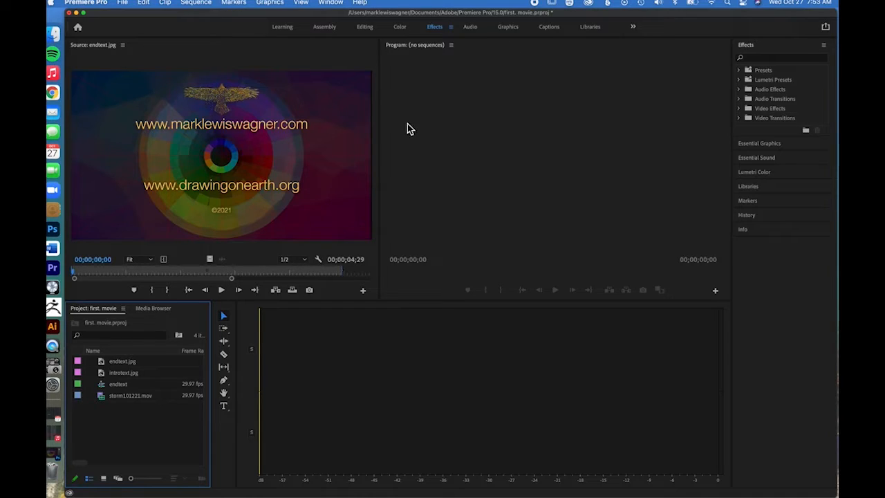
pyautogui.click(368, 29)
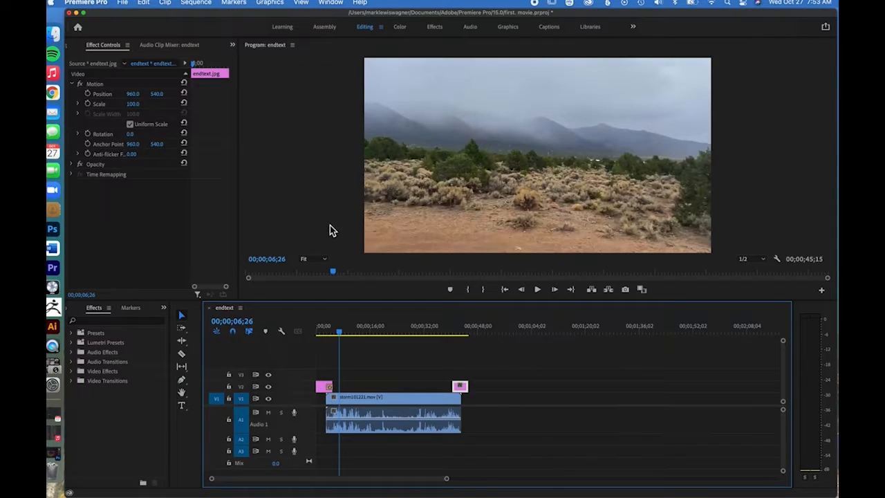
pyautogui.click(72, 381)
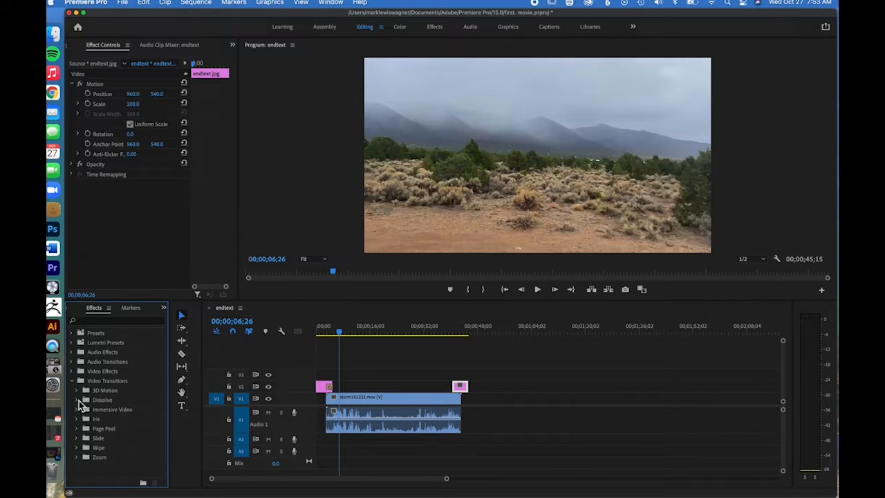
pyautogui.click(78, 401)
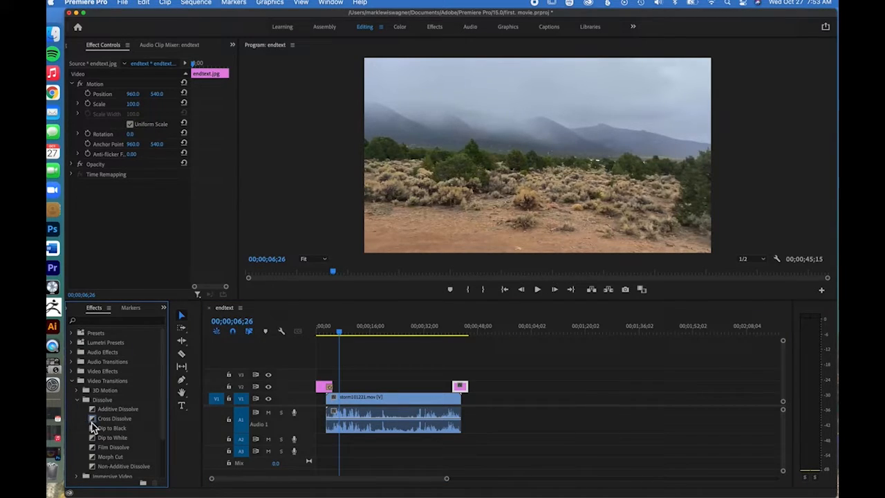
pyautogui.moveTo(93, 421); pyautogui.dragTo(461, 397)
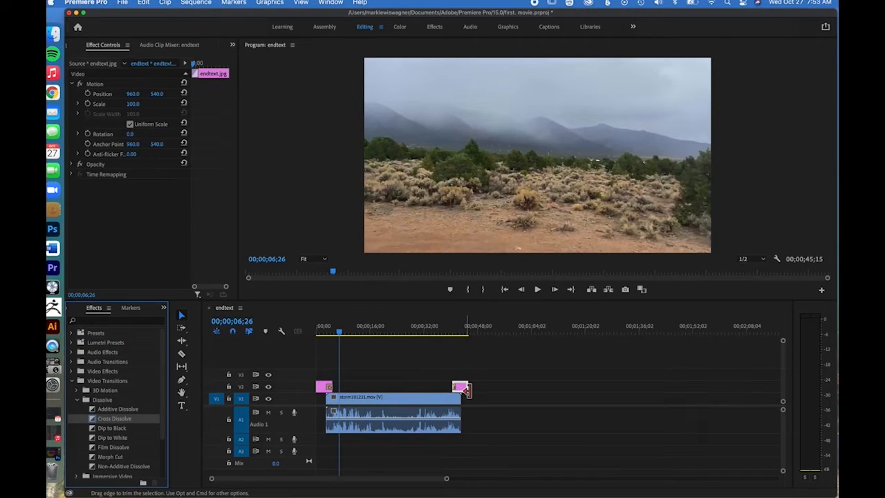
# Play back the ending from about 39 seconds to check the dissolve from the storm clip into endtext.jpg.
pyautogui.press('=')
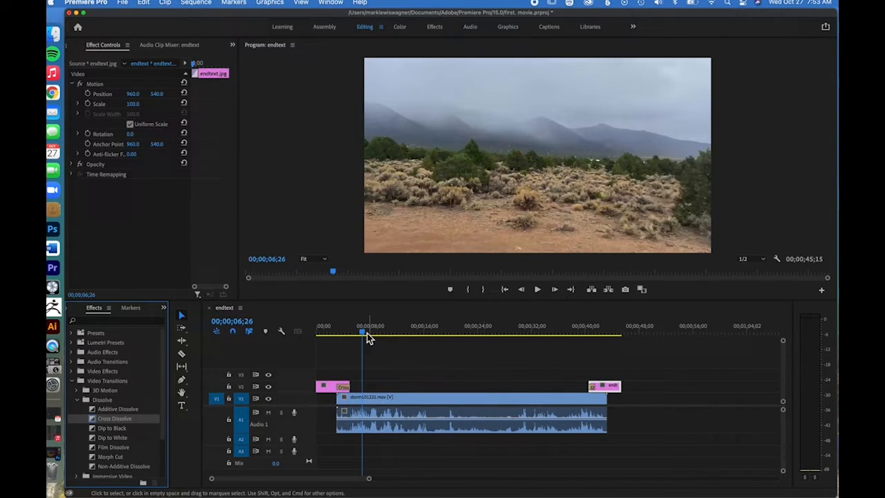
pyautogui.moveTo(367, 333); pyautogui.dragTo(583, 351)
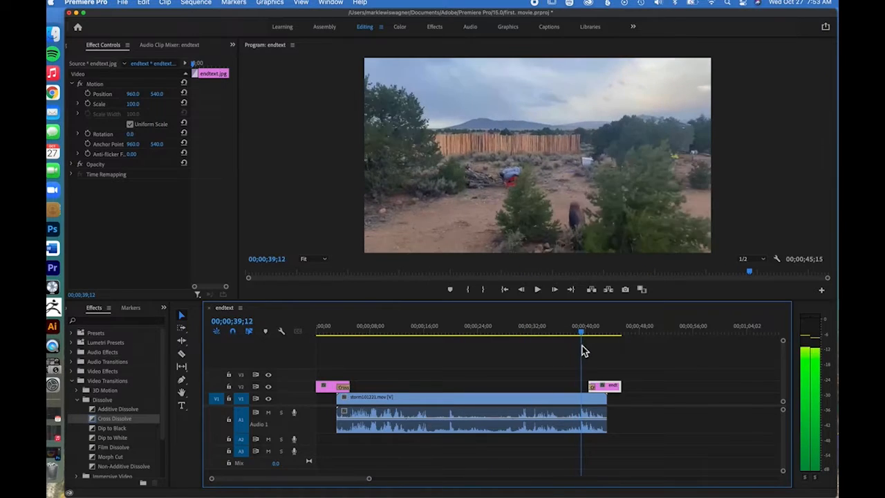
pyautogui.press('space')
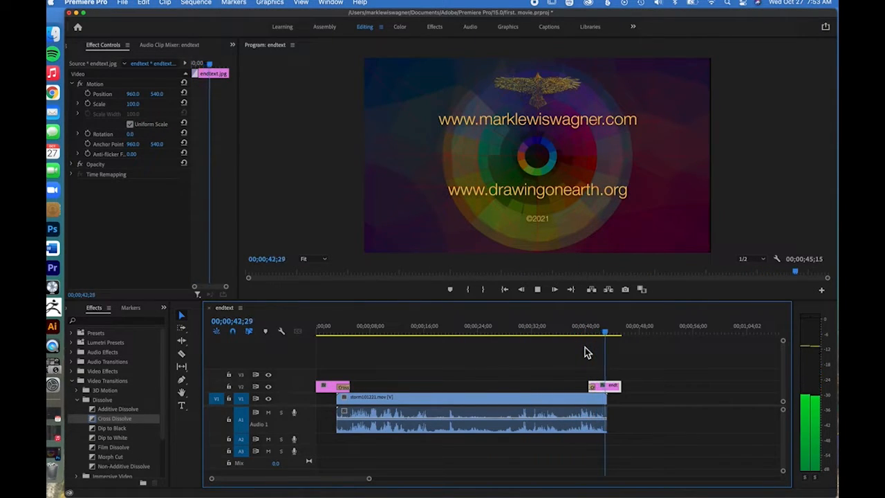
pyautogui.press('space')
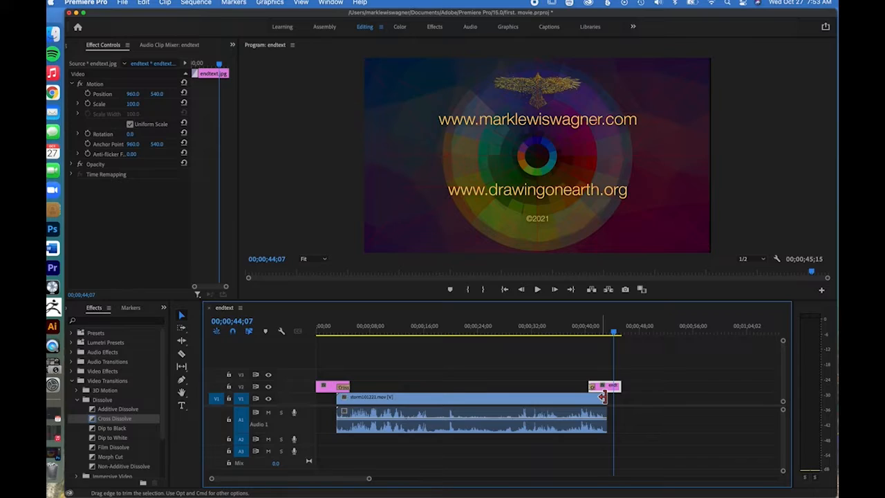
# Play back the middle of the storm clip from about 24 seconds.
pyautogui.moveTo(602, 396); pyautogui.dragTo(606, 396)
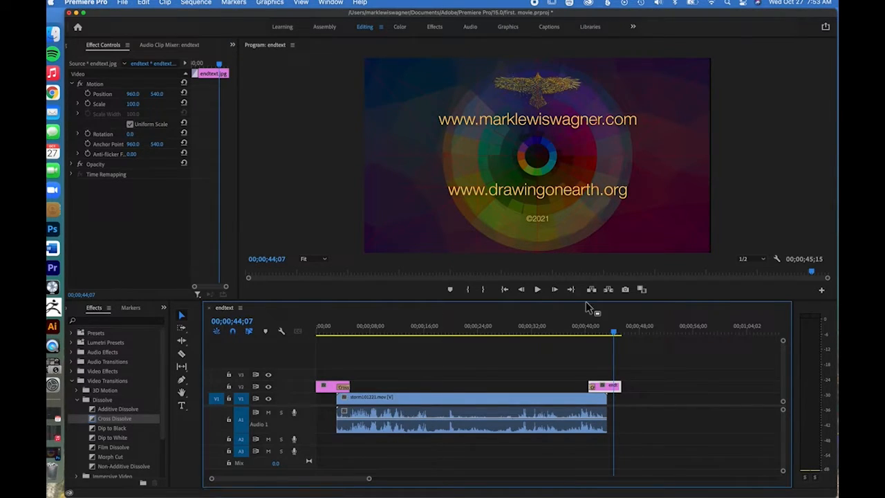
pyautogui.moveTo(612, 334); pyautogui.dragTo(475, 334)
pyautogui.press('space')
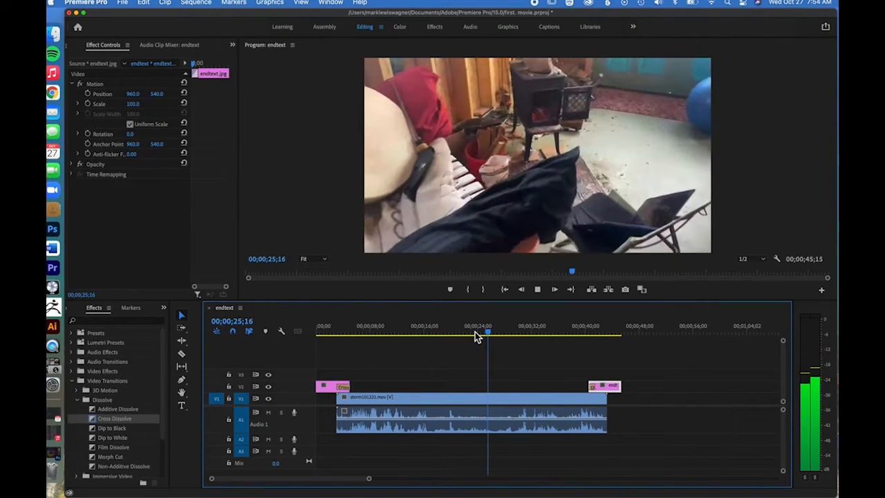
pyautogui.press('space')
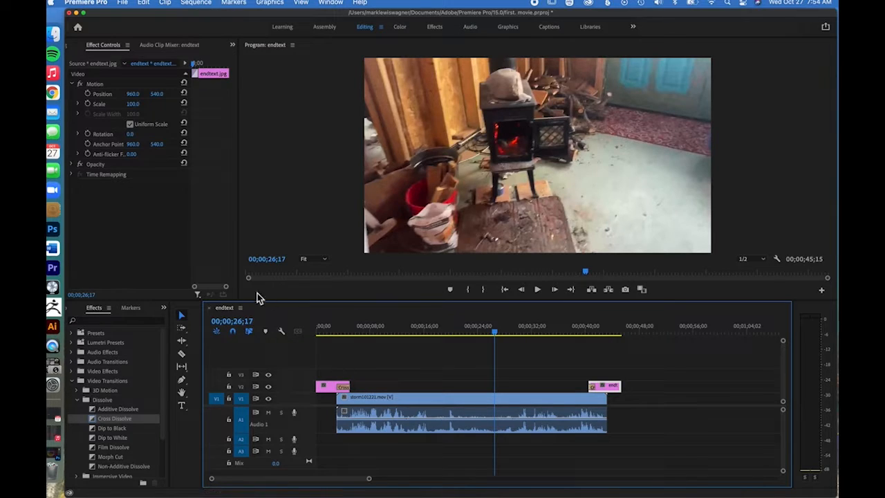
# Switch to Music, preview the song mlw08.16.14, and place it on audio track A2 from the start of the Premiere Pro sequence.
pyautogui.click(60, 74)
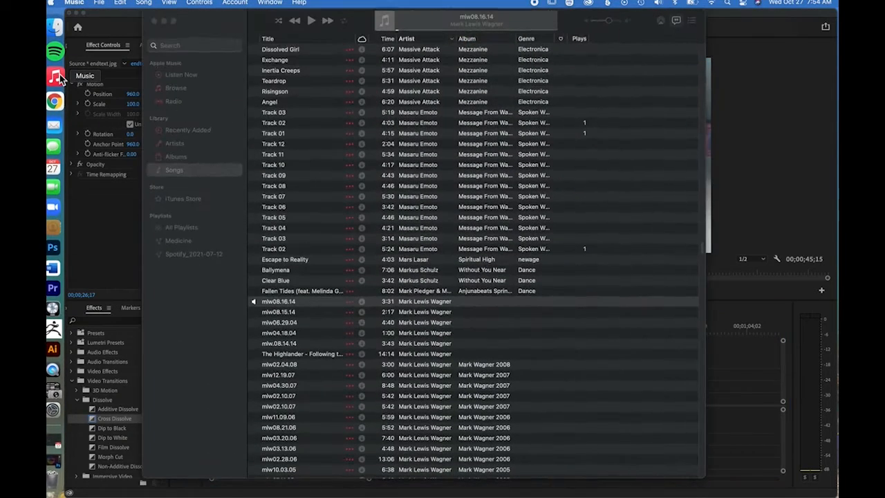
pyautogui.click(300, 305)
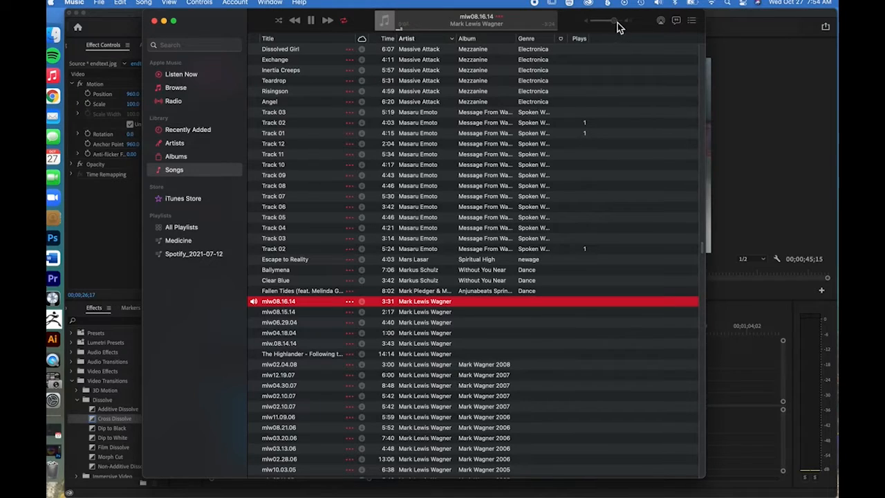
pyautogui.press('space')
pyautogui.moveTo(219, 25); pyautogui.dragTo(489, 9)
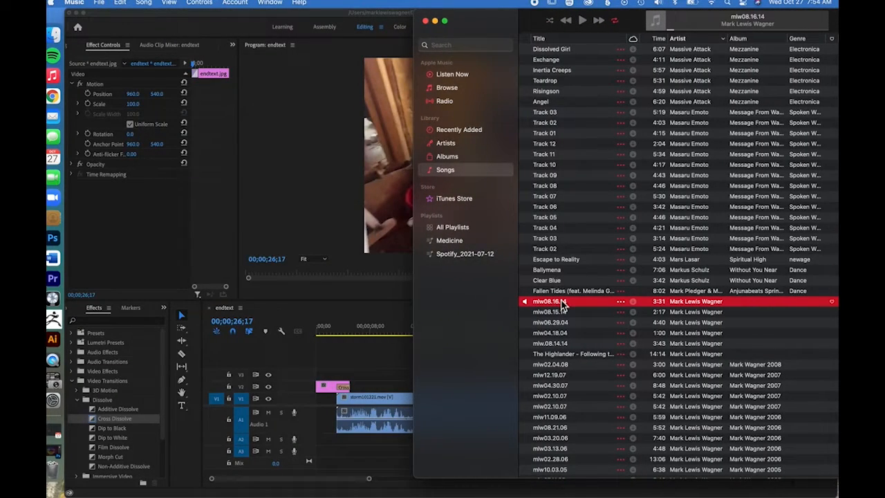
pyautogui.moveTo(564, 308); pyautogui.dragTo(318, 448)
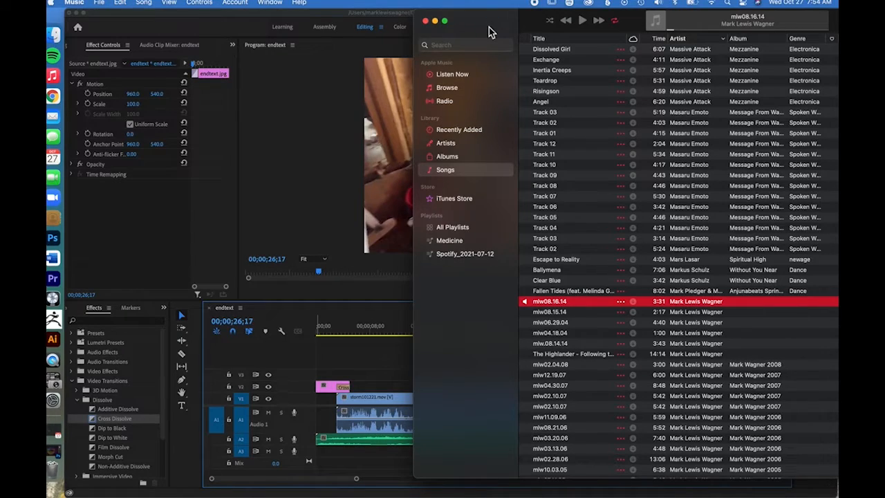
pyautogui.moveTo(489, 27); pyautogui.dragTo(476, 4)
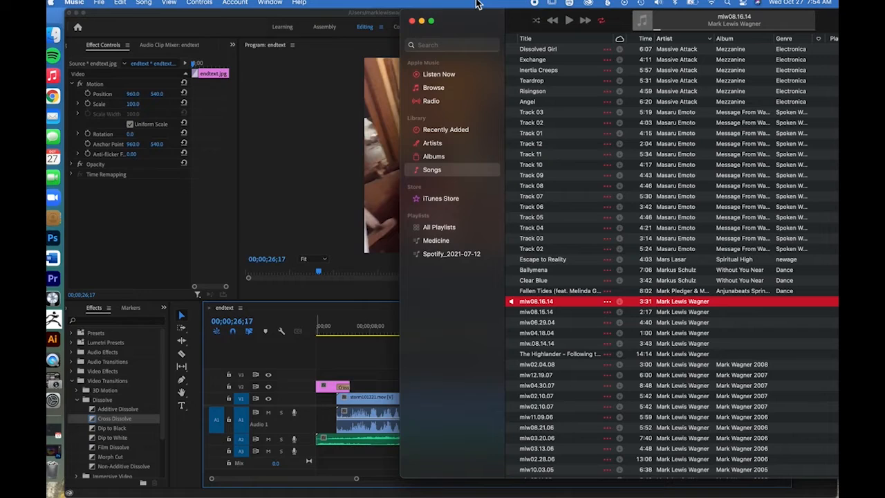
# Return to Premiere Pro, play the storm clip with the music from about 26 seconds, and compare the music clip's length with the video.
pyautogui.click(285, 194)
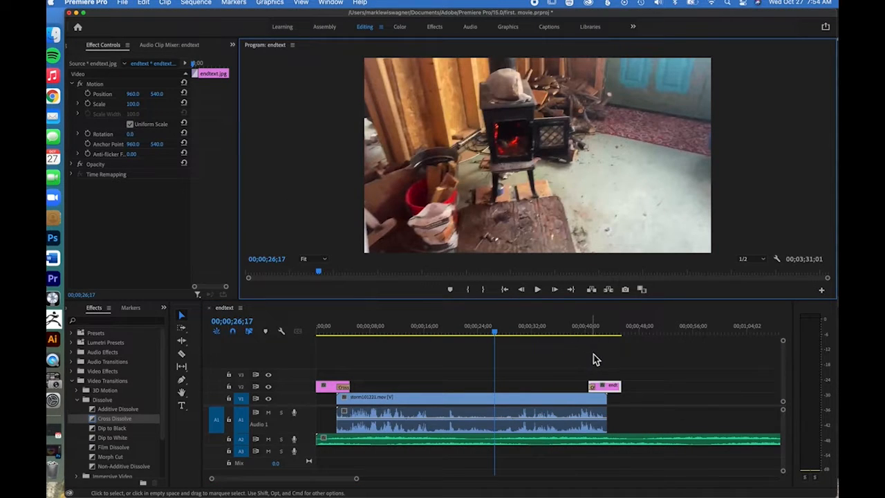
pyautogui.press('space')
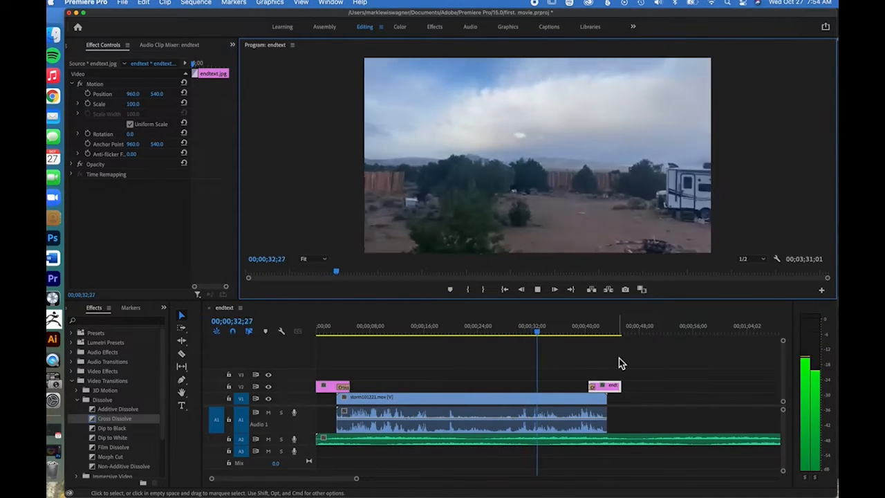
pyautogui.press('space')
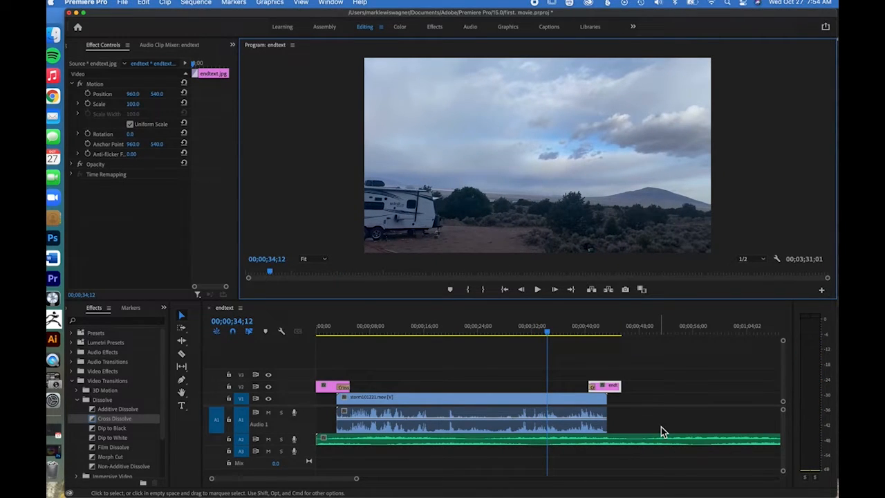
pyautogui.click(675, 402)
pyautogui.press('-')
pyautogui.press('-')
pyautogui.press('-')
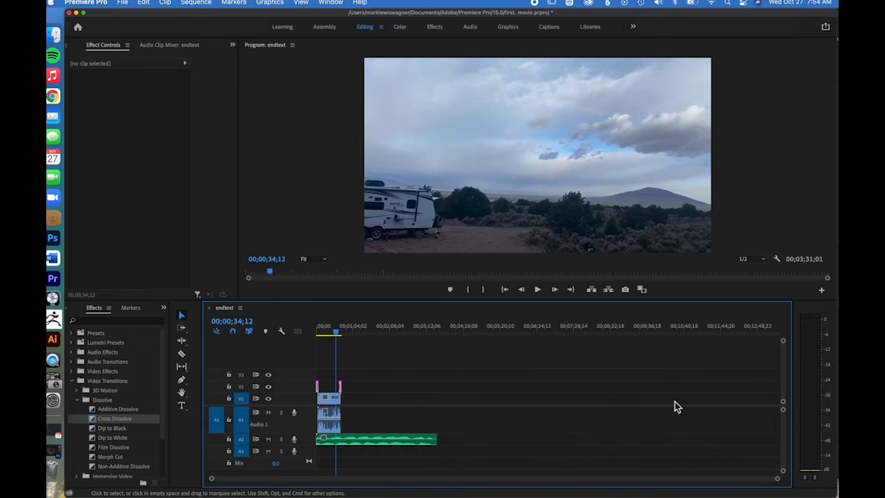
pyautogui.press('=')
pyautogui.press('=')
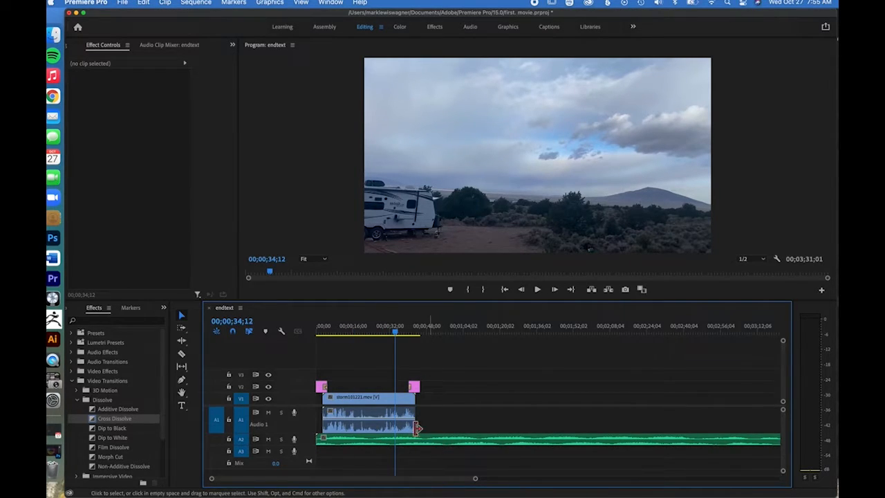
# Switch to Music, sort the songs by time, preview Straight for the Knife and Track 04, and close the music library.
pyautogui.click(52, 76)
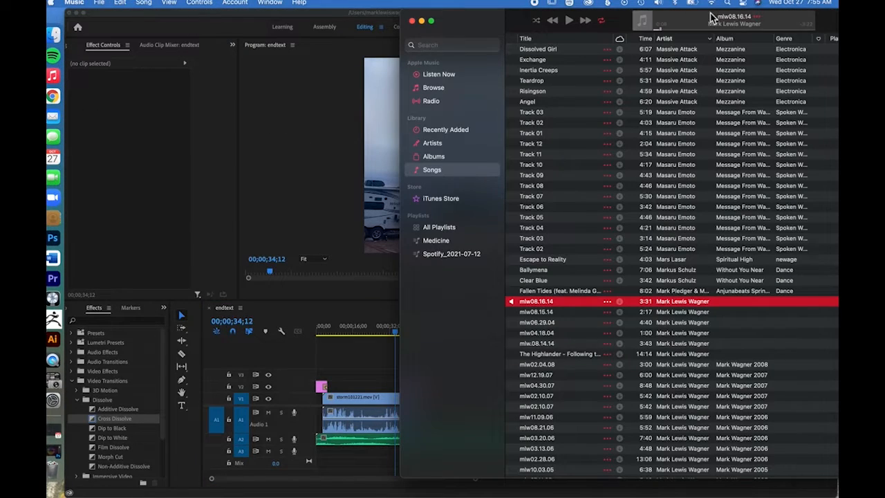
pyautogui.click(647, 40)
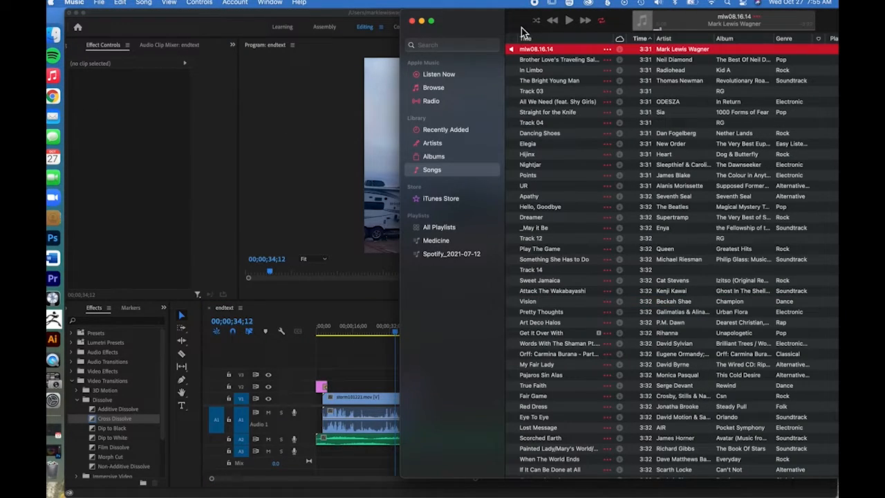
pyautogui.doubleClick(483, 25)
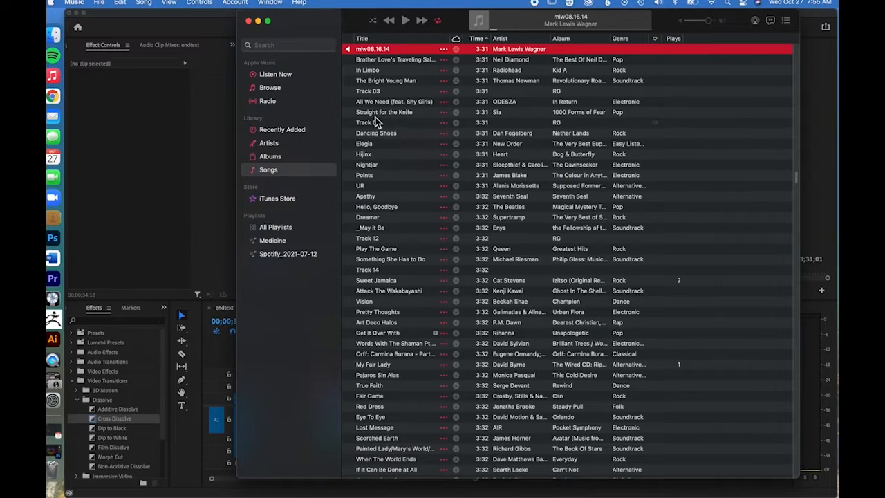
pyautogui.doubleClick(375, 114)
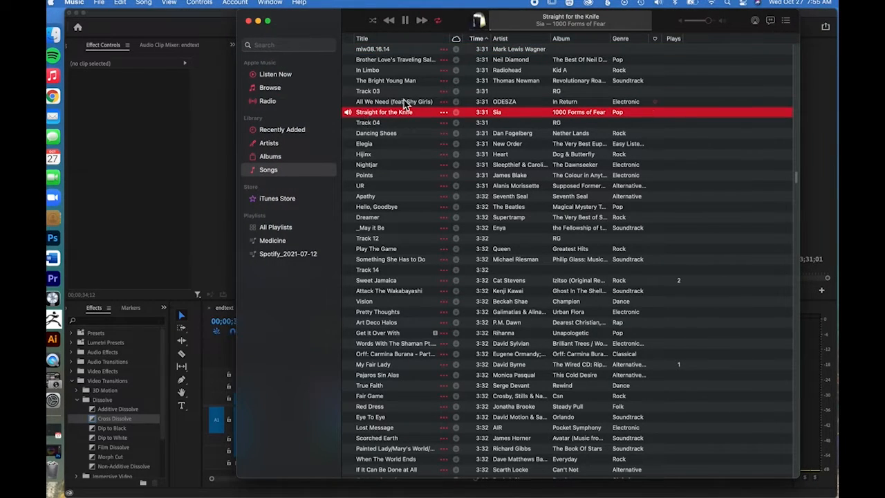
pyautogui.doubleClick(378, 124)
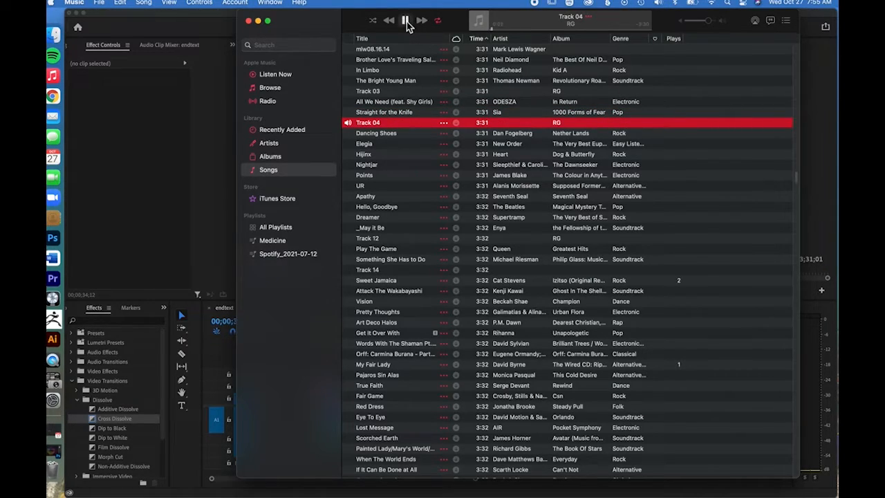
pyautogui.moveTo(297, 27); pyautogui.dragTo(236, 19)
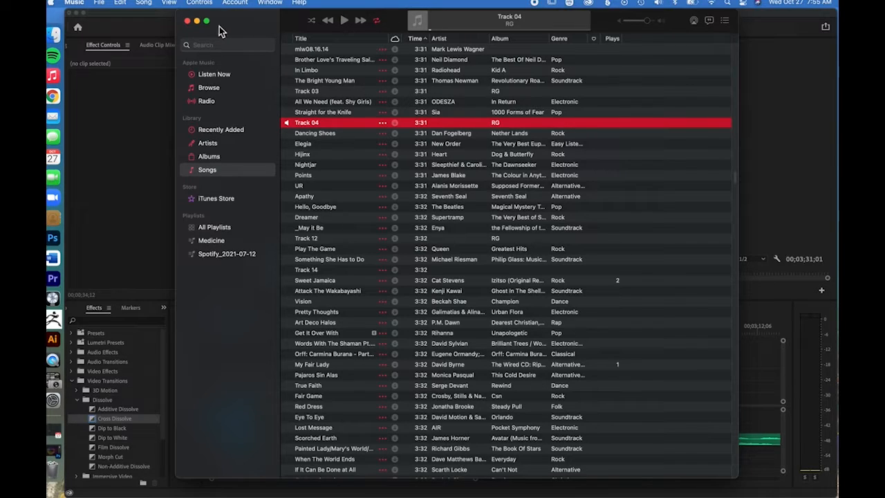
pyautogui.moveTo(238, 23); pyautogui.dragTo(236, 19)
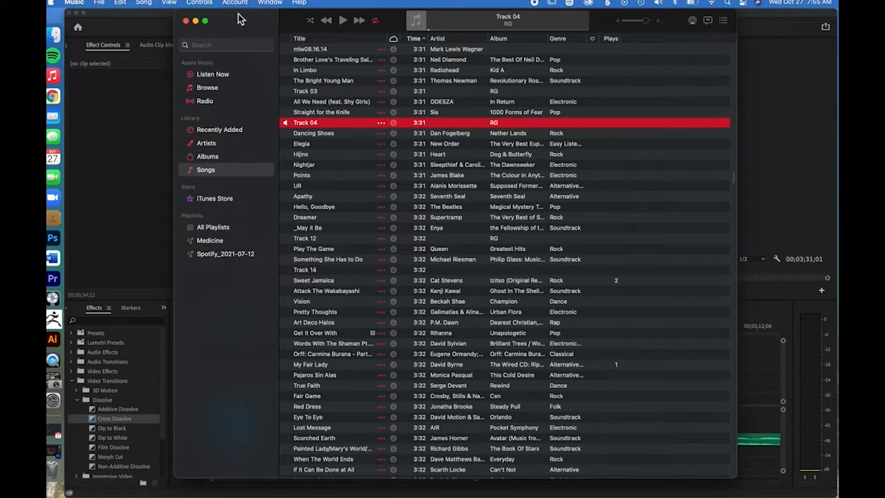
pyautogui.moveTo(236, 24); pyautogui.dragTo(231, 14)
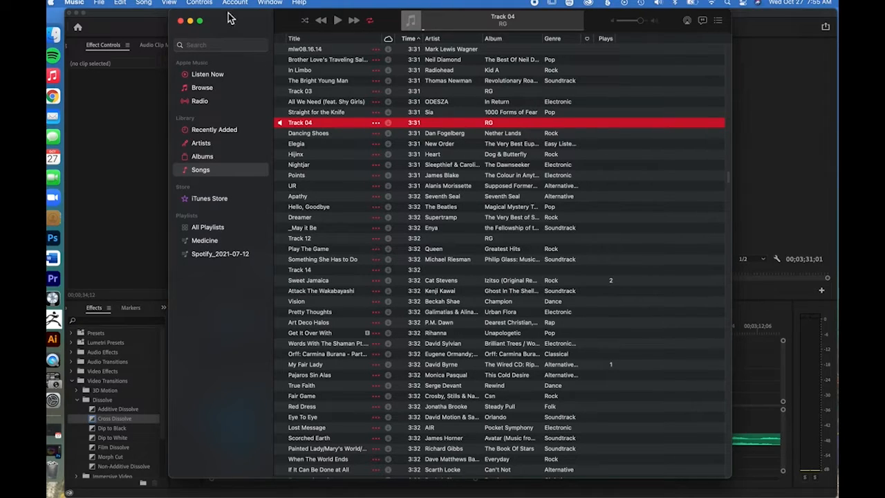
pyautogui.click(181, 21)
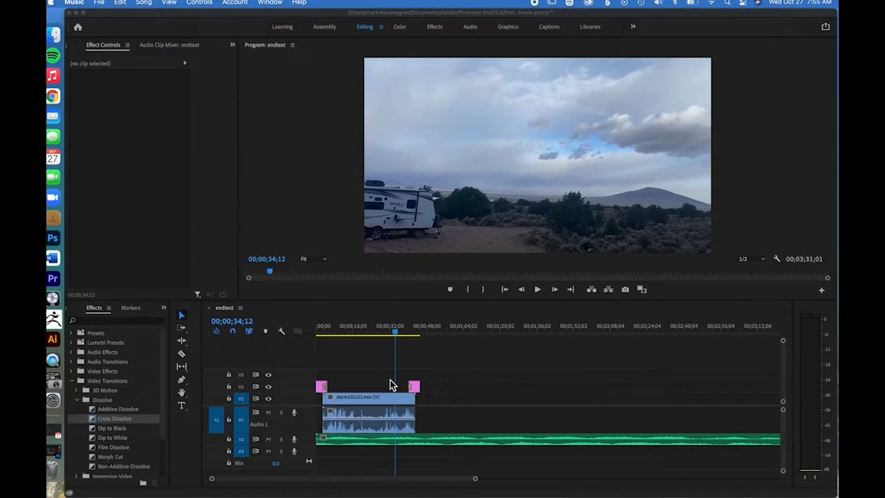
# Trim the end of the music clip on A2 to line up with the end of endtext.jpg.
pyautogui.click(468, 485)
pyautogui.moveTo(458, 480)
pyautogui.mouseDown()
pyautogui.moveTo(505, 479)
pyautogui.moveTo(476, 479)
pyautogui.mouseUp()
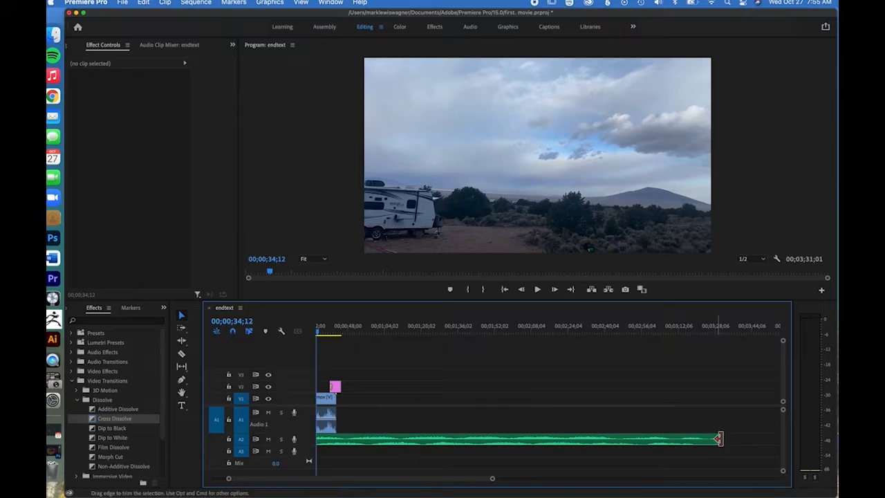
pyautogui.moveTo(720, 438); pyautogui.dragTo(339, 453)
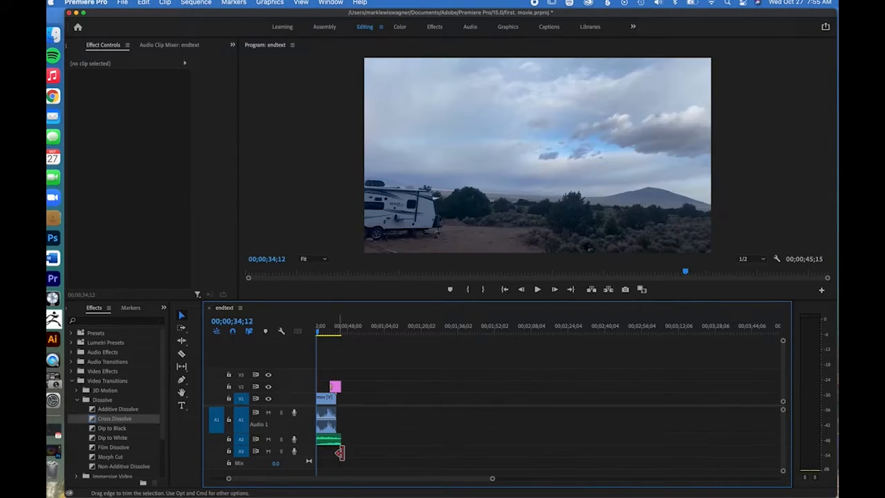
pyautogui.moveTo(429, 479); pyautogui.dragTo(323, 483)
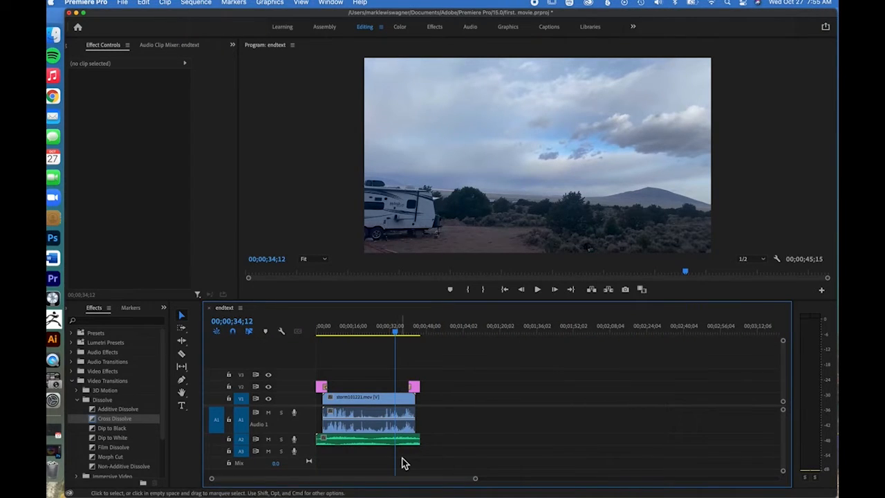
# Play back the sequence from the beginning to hear the music under the intro title and the storm clip's opening.
pyautogui.press('=')
pyautogui.press('=')
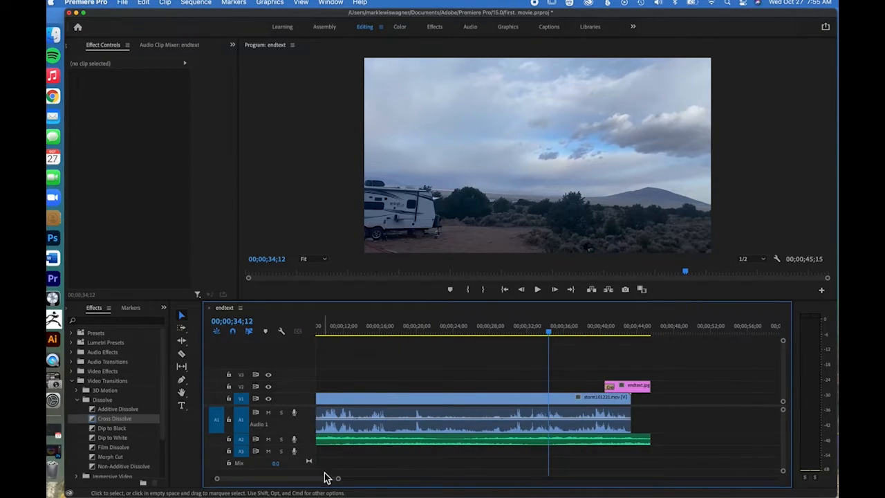
pyautogui.moveTo(320, 480); pyautogui.dragTo(284, 485)
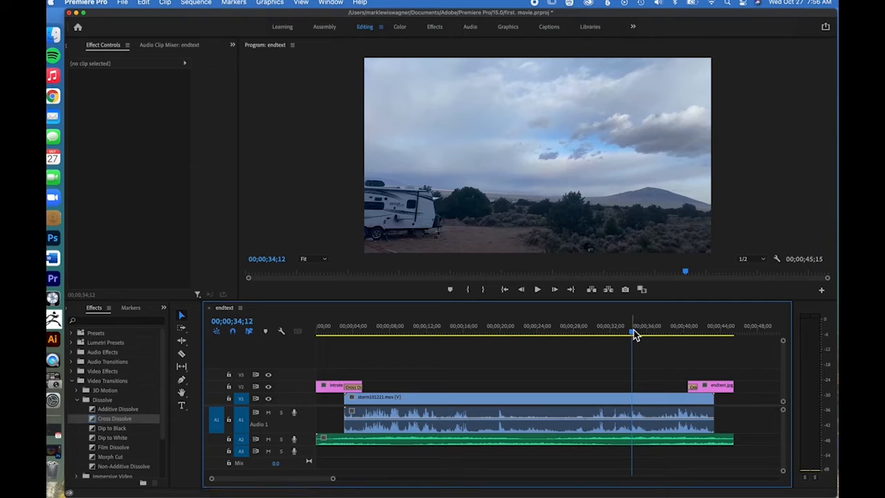
pyautogui.moveTo(634, 334); pyautogui.dragTo(440, 333)
pyautogui.press('Home')
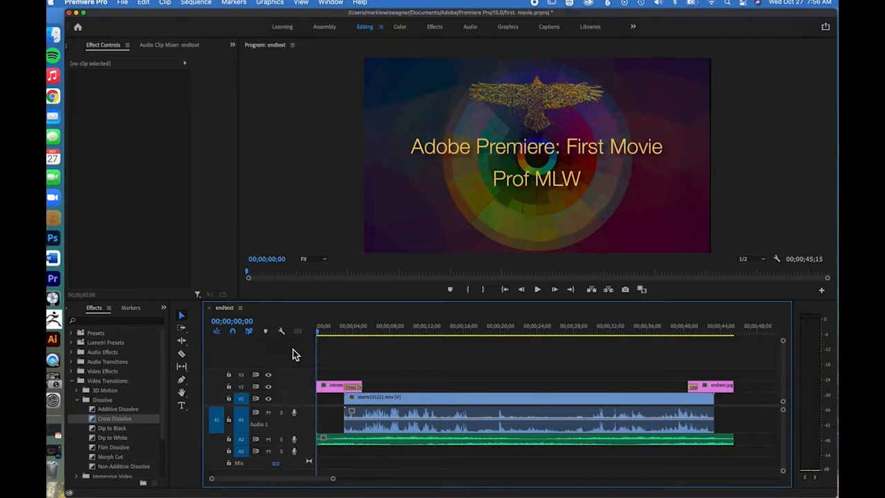
pyautogui.press('space')
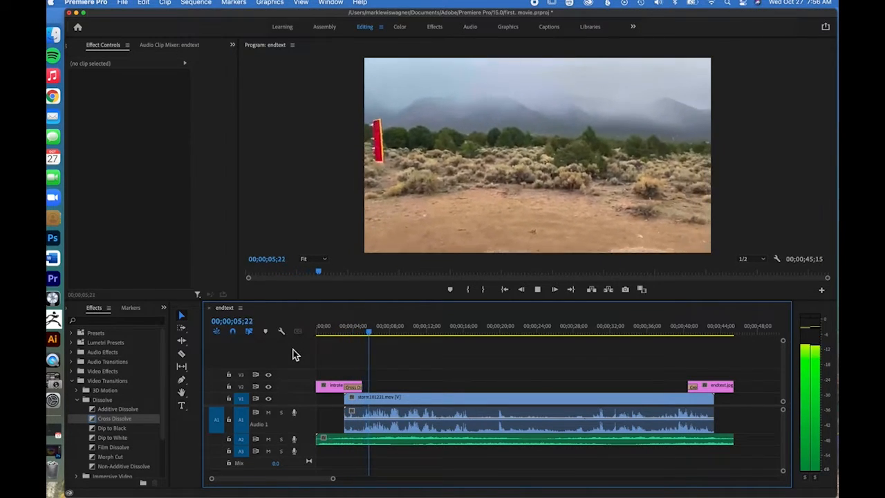
pyautogui.press('space')
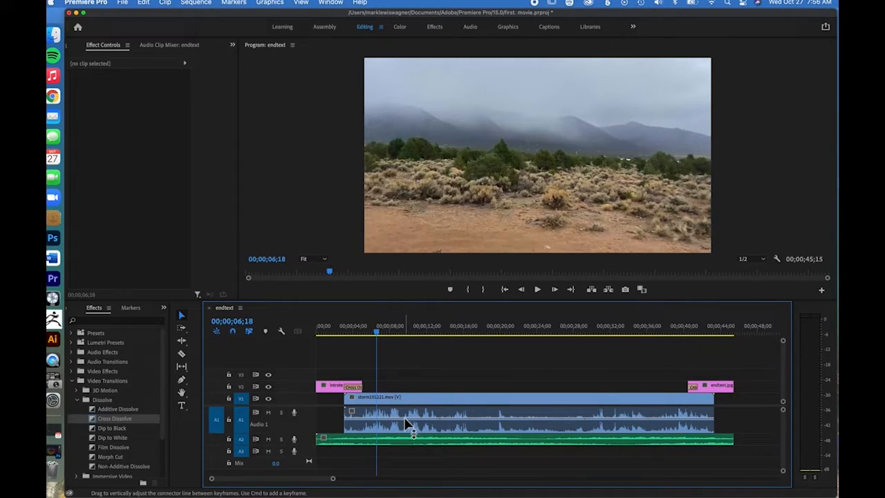
# Raise the storm clip's audio level on A1 and play the sequence to hear it against the music.
pyautogui.moveTo(405, 419)
pyautogui.mouseDown()
pyautogui.moveTo(408, 432)
pyautogui.moveTo(407, 410)
pyautogui.mouseUp()
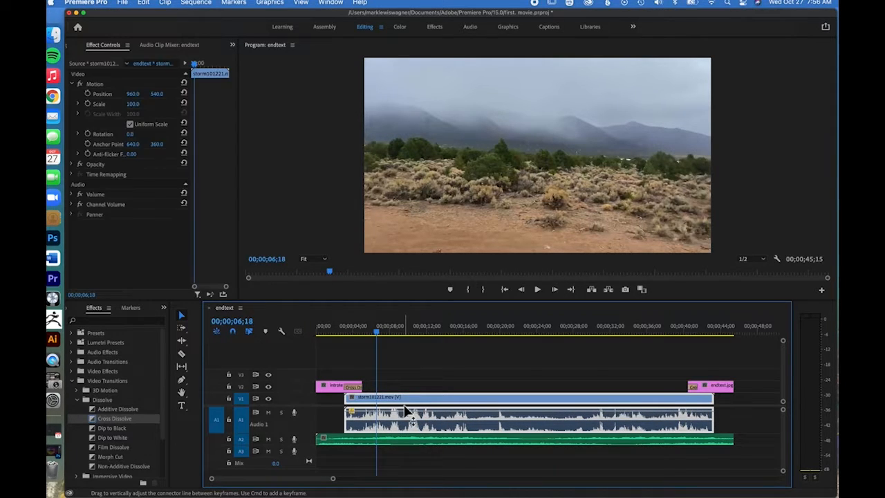
pyautogui.press('space')
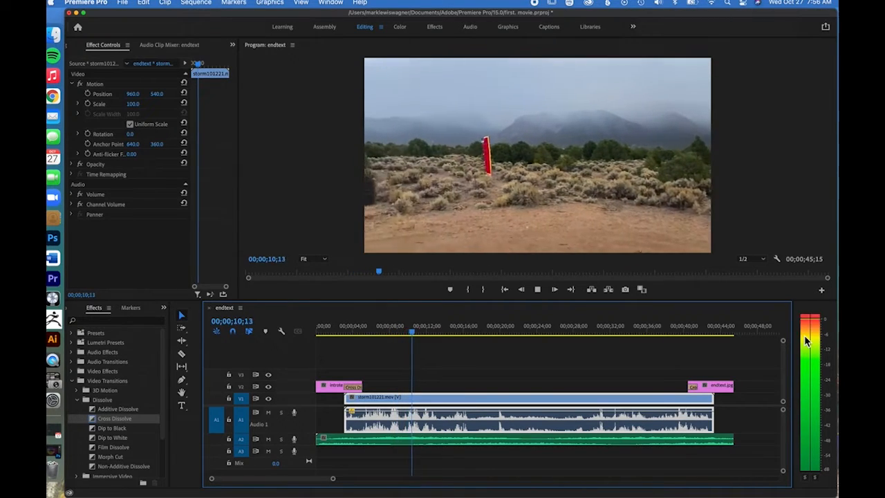
pyautogui.press('space')
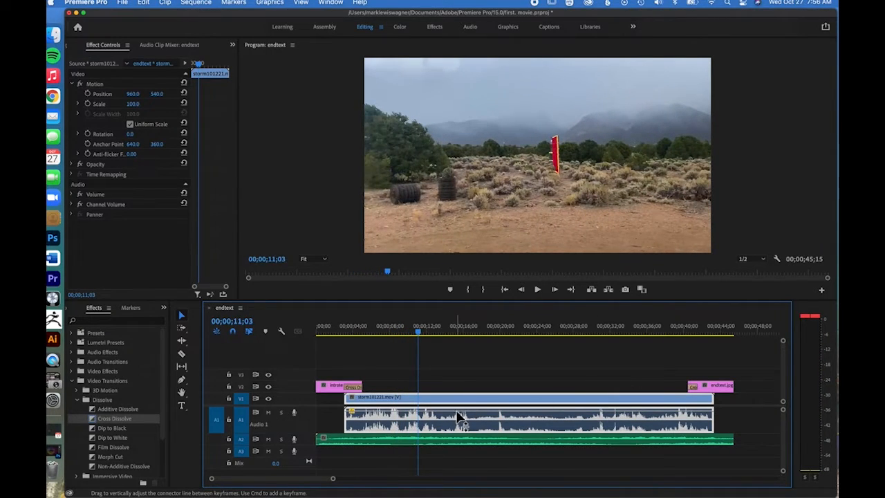
# Lower the storm clip's audio level on A1 to about -17.3 dB and play back the mix with the music.
pyautogui.moveTo(460, 417); pyautogui.dragTo(461, 426)
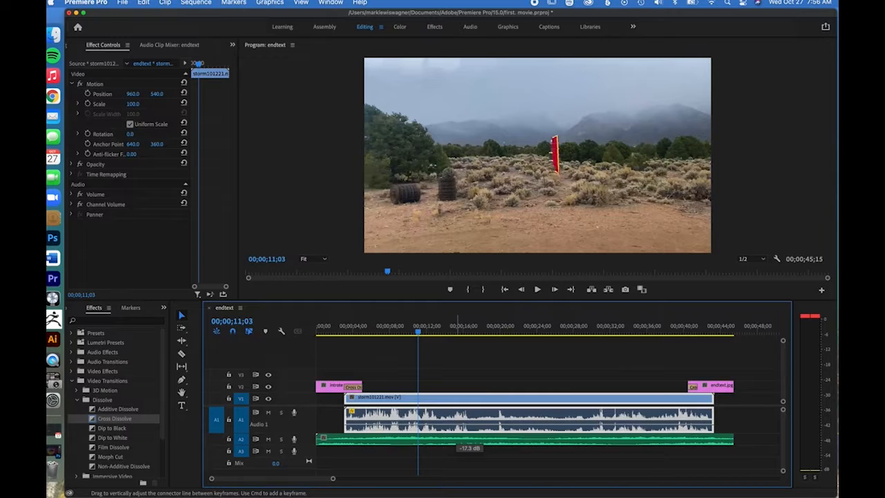
pyautogui.press('space')
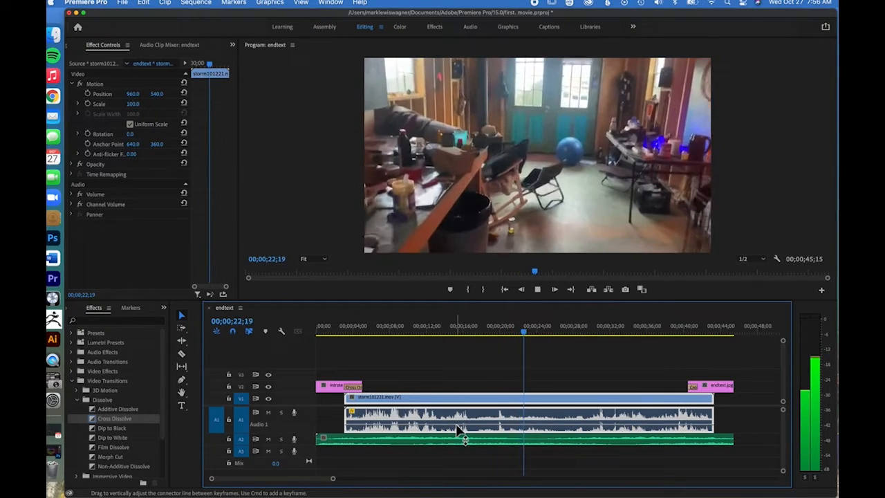
pyautogui.press('space')
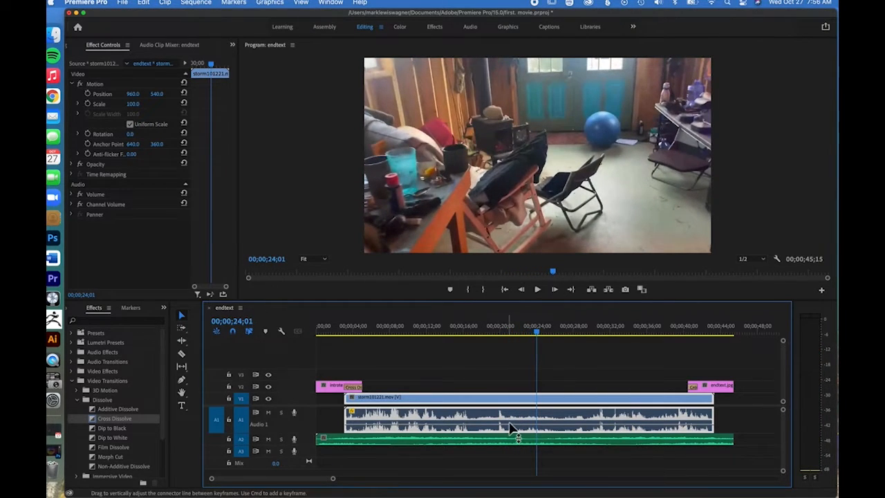
# Lower the storm clip's audio level on A1 further and return the playhead to the start of the sequence.
pyautogui.moveTo(513, 427); pyautogui.dragTo(520, 436)
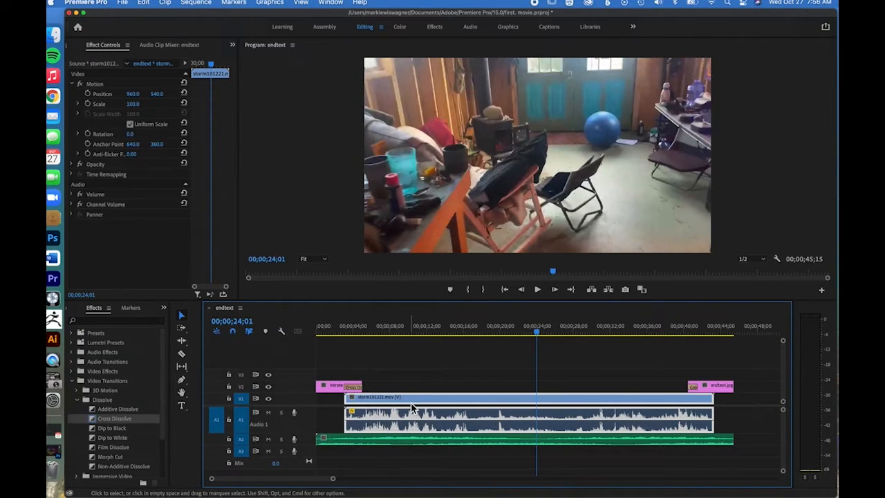
pyautogui.moveTo(539, 336); pyautogui.dragTo(314, 350)
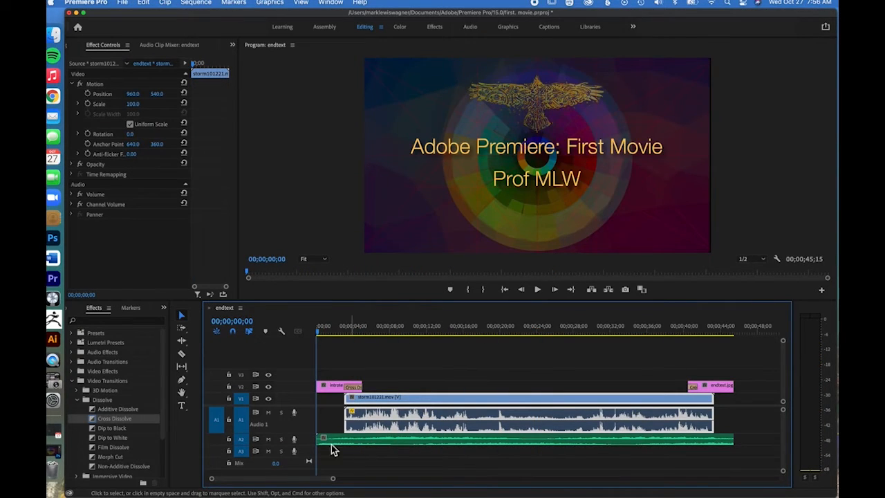
# Enlarge the audio tracks and fade in the storm clip's A1 audio with volume keyframes at 00;00;03;04 and 00;00;04;17, lowering the first.
pyautogui.moveTo(277, 446); pyautogui.dragTo(276, 470)
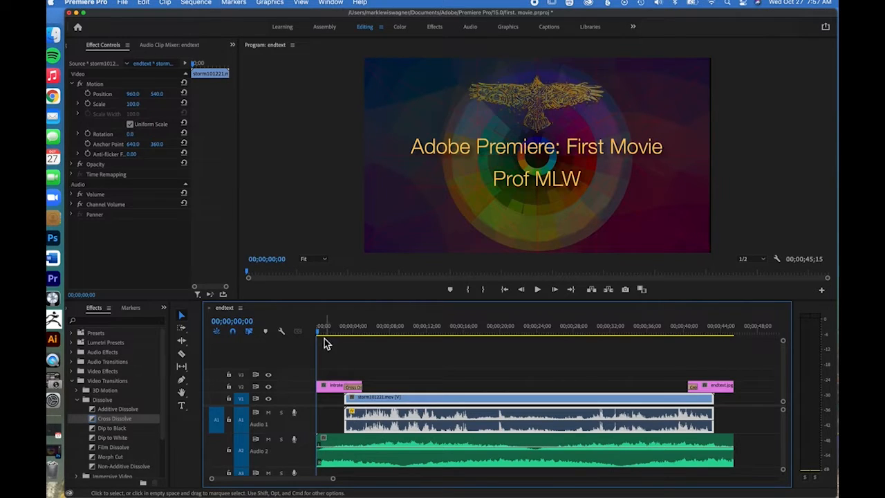
pyautogui.moveTo(326, 332); pyautogui.dragTo(347, 333)
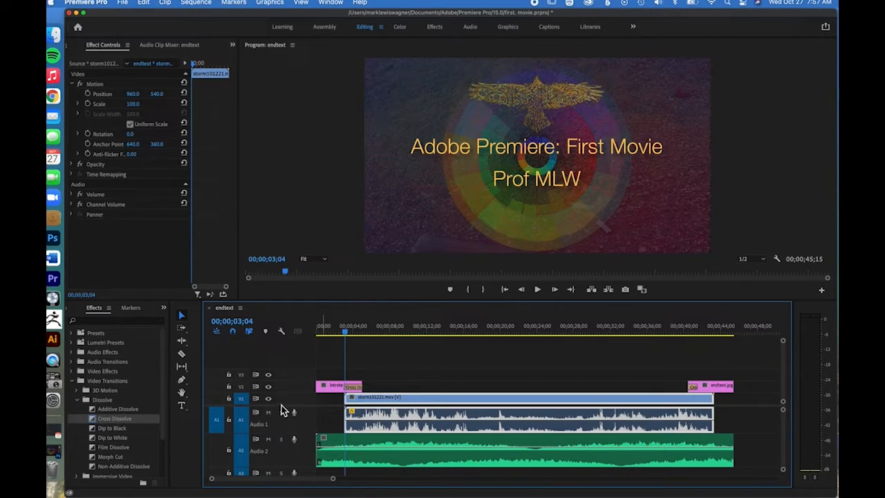
pyautogui.moveTo(277, 433); pyautogui.dragTo(275, 458)
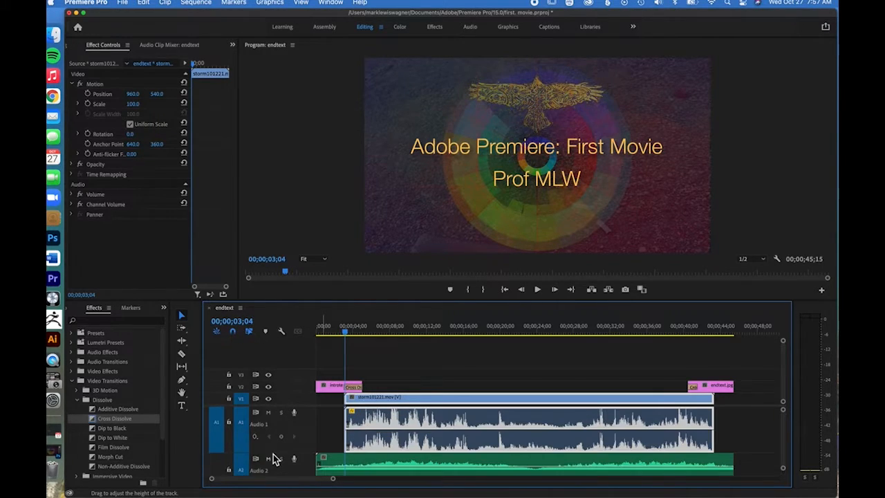
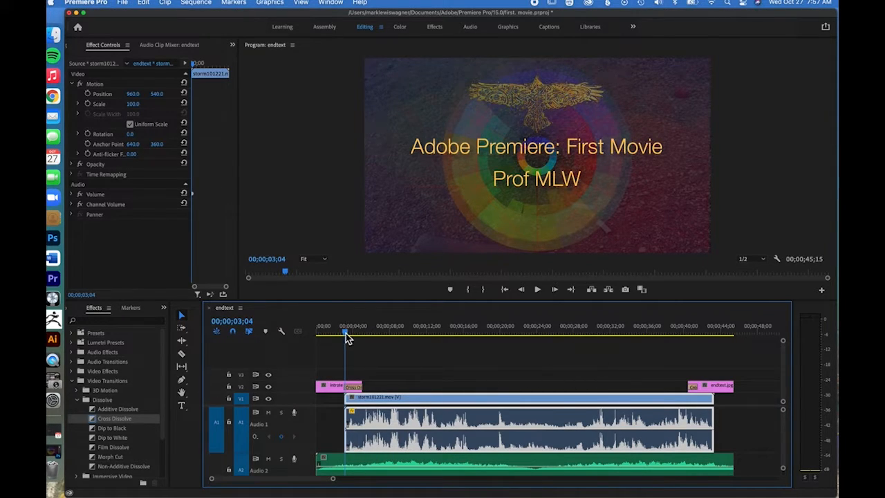
pyautogui.press('space')
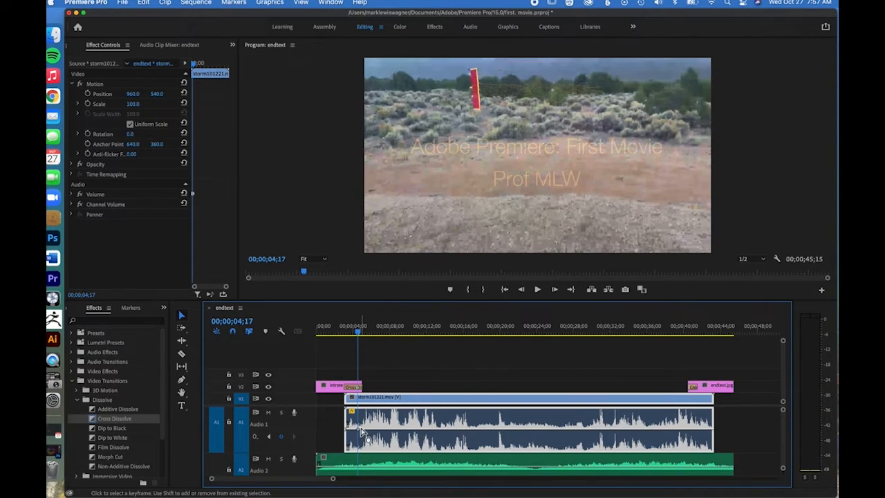
pyautogui.moveTo(347, 430); pyautogui.dragTo(347, 466)
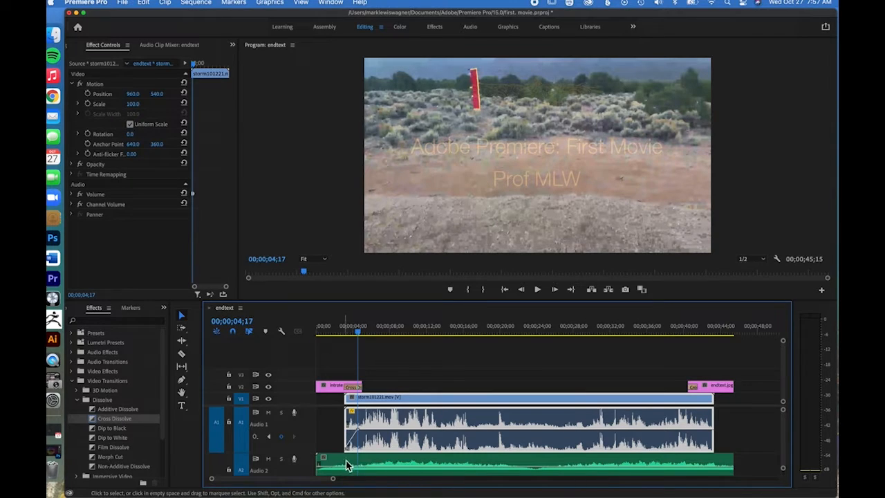
# Play back the storm audio's fade-in and lengthen it by moving its second volume keyframe to about 00;00;05;22.
pyautogui.moveTo(357, 332); pyautogui.dragTo(336, 334)
pyautogui.press('space')
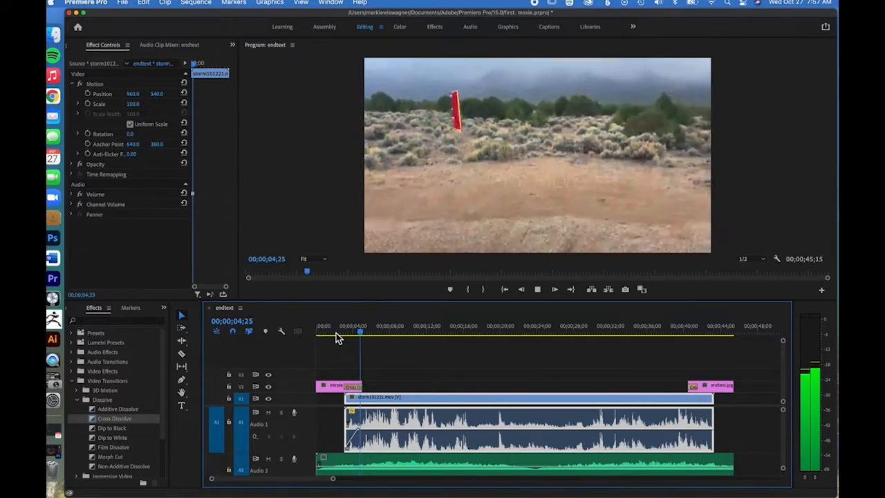
pyautogui.press('space')
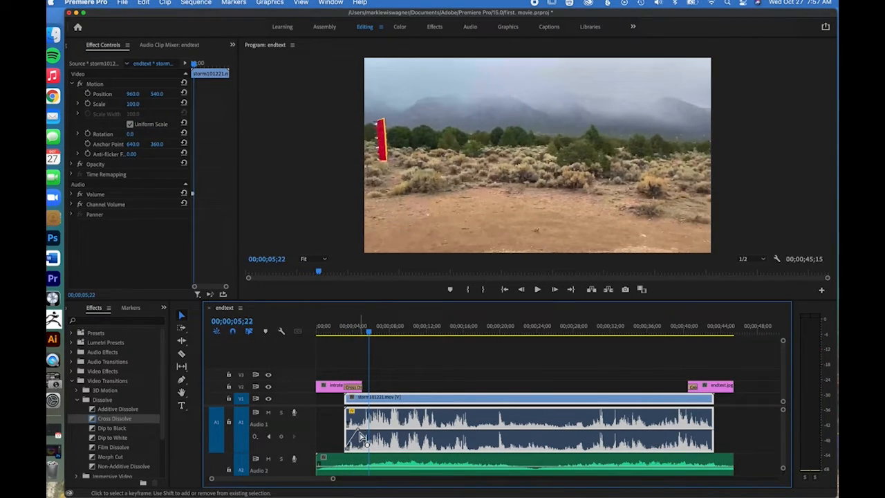
pyautogui.moveTo(358, 430); pyautogui.dragTo(367, 429)
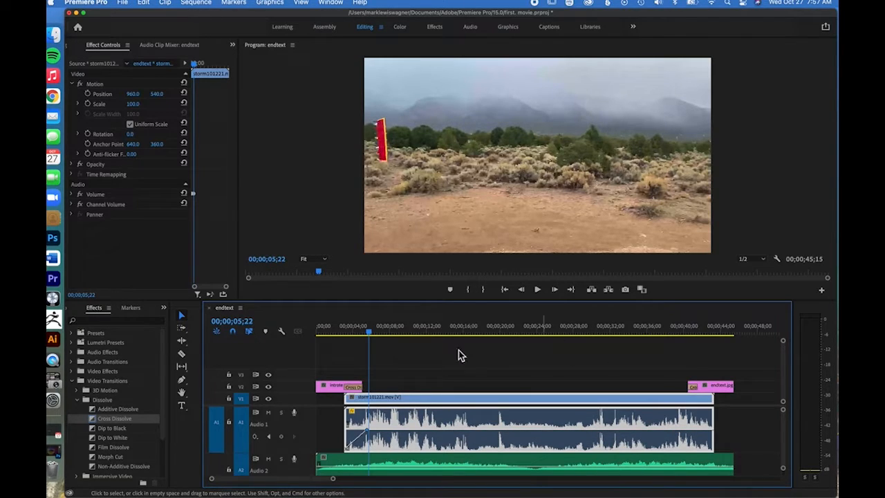
# Fade out the storm clip's A1 audio with volume keyframes at 00;00;40;27 and 00;00;43;06, lowering the last one.
pyautogui.moveTo(369, 337); pyautogui.dragTo(691, 350)
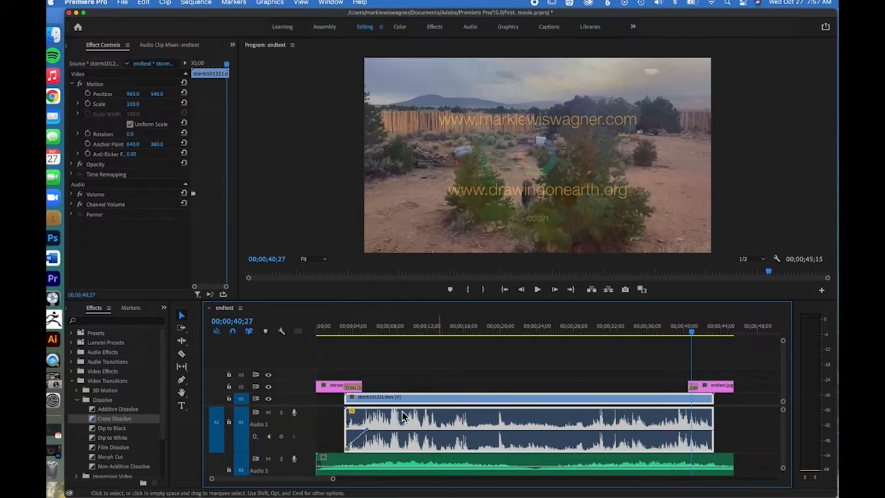
pyautogui.click(282, 437)
pyautogui.moveTo(692, 336); pyautogui.dragTo(716, 334)
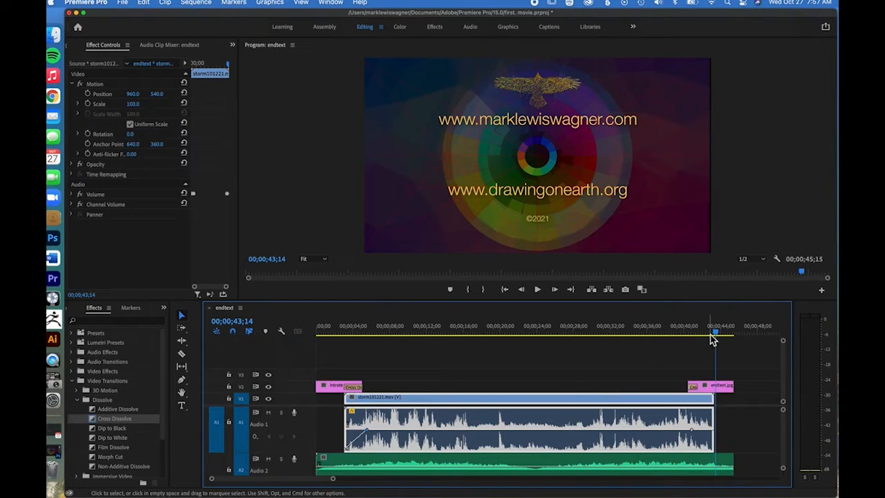
pyautogui.moveTo(711, 335); pyautogui.dragTo(713, 334)
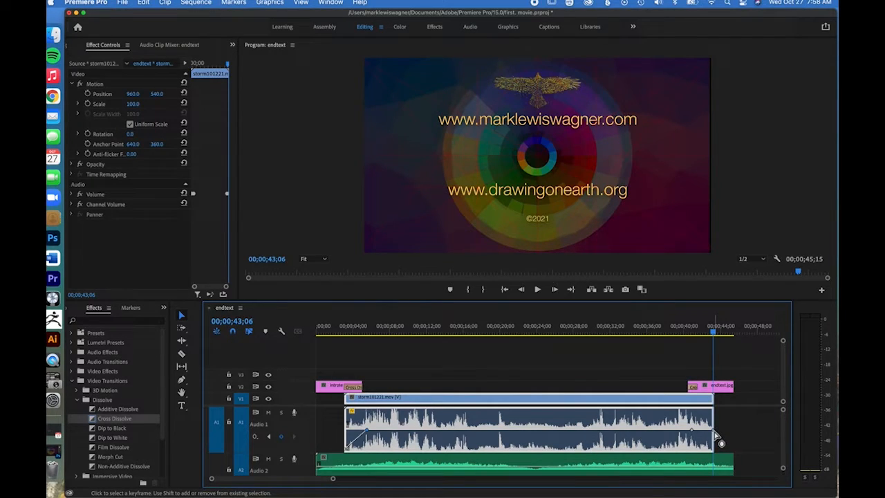
pyautogui.moveTo(716, 438); pyautogui.dragTo(717, 451)
# Enlarge A2 and fade out the music with volume keyframes at 00;00;43;06 and 00;00;45;11, lowering the last one fully.
pyautogui.scroll(-3, 737, 432)
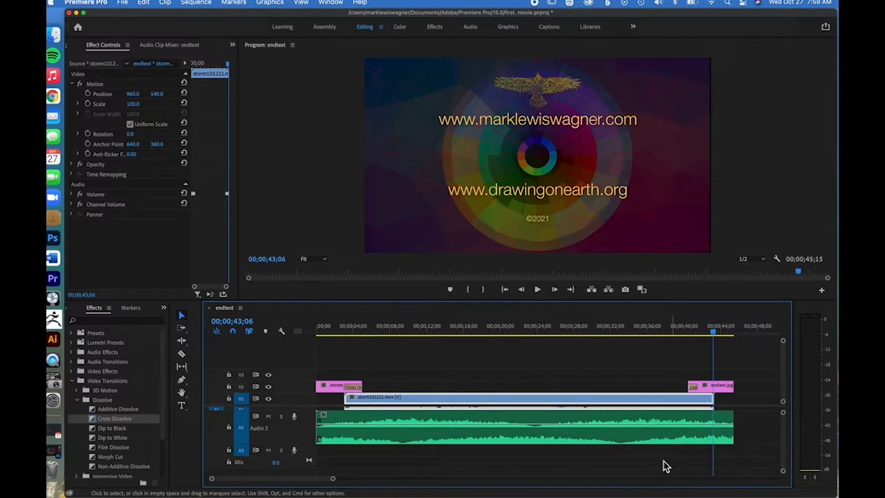
pyautogui.click(284, 450)
pyautogui.moveTo(297, 446); pyautogui.dragTo(297, 478)
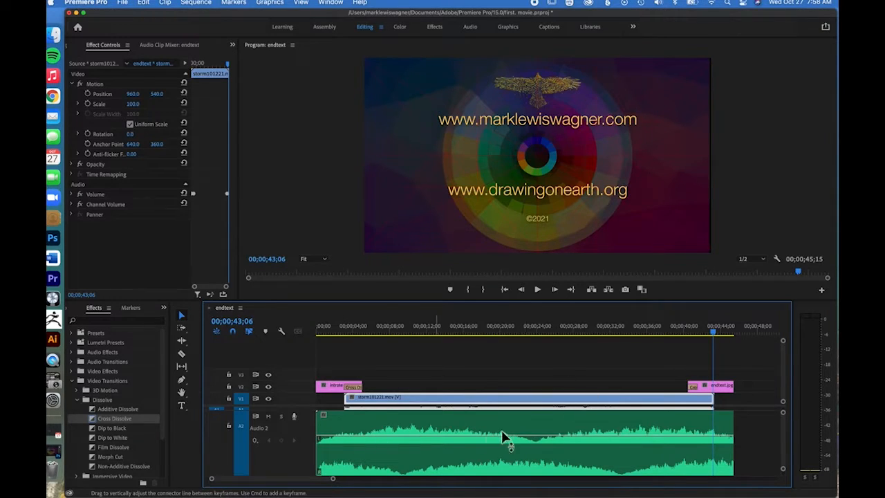
pyautogui.click(678, 455)
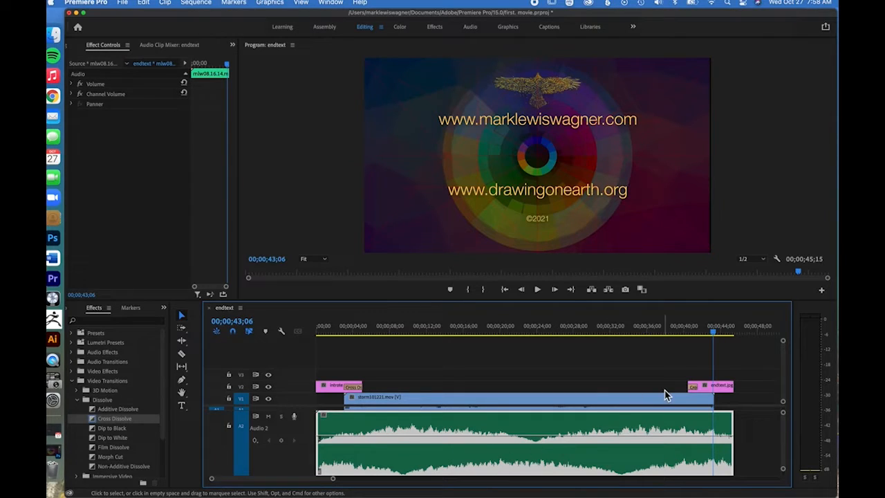
pyautogui.click(281, 441)
pyautogui.moveTo(720, 333); pyautogui.dragTo(735, 337)
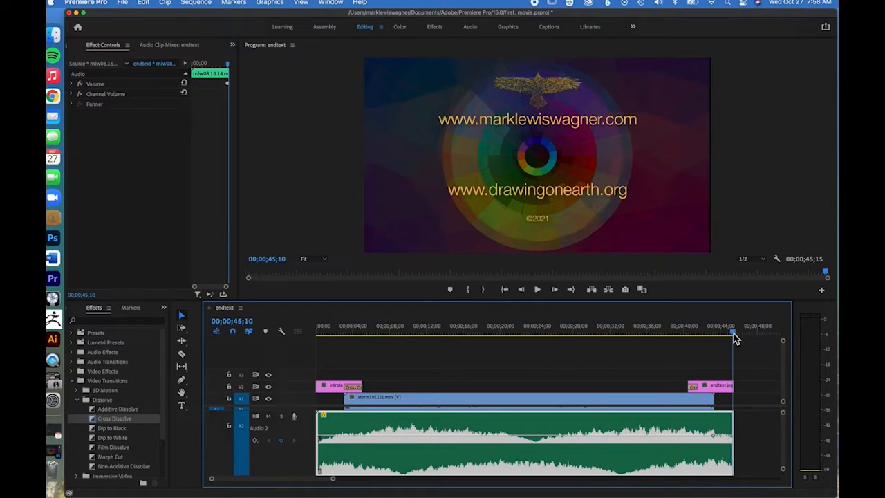
pyautogui.click(282, 441)
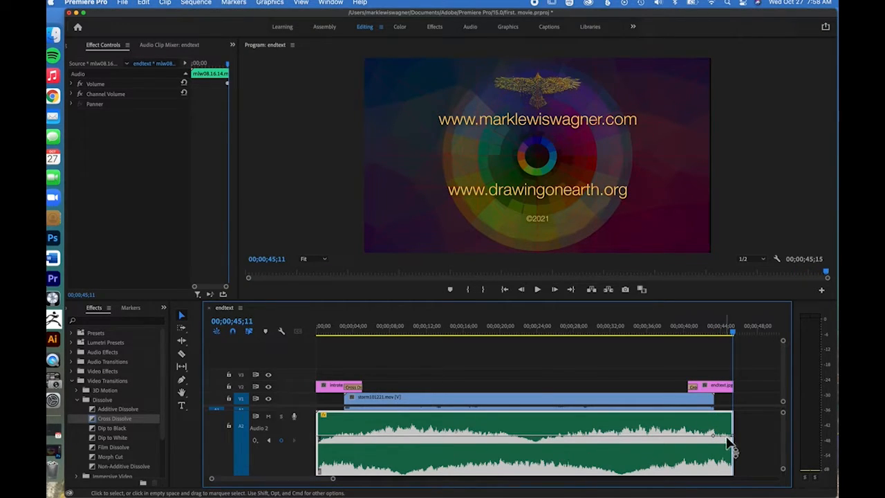
pyautogui.moveTo(735, 440); pyautogui.dragTo(732, 476)
# Play back the end of the sequence from about 00;00;40;10 and again from an earlier point to hear the music fade-out.
pyautogui.click(687, 336)
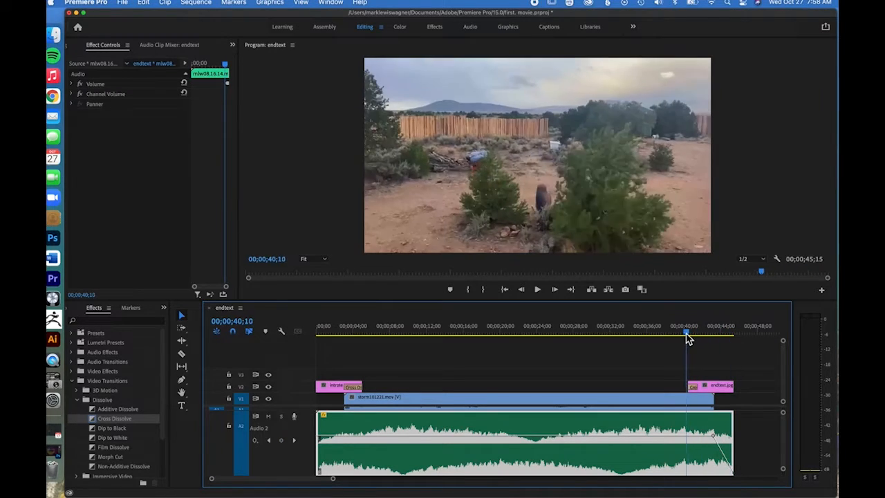
pyautogui.press('space')
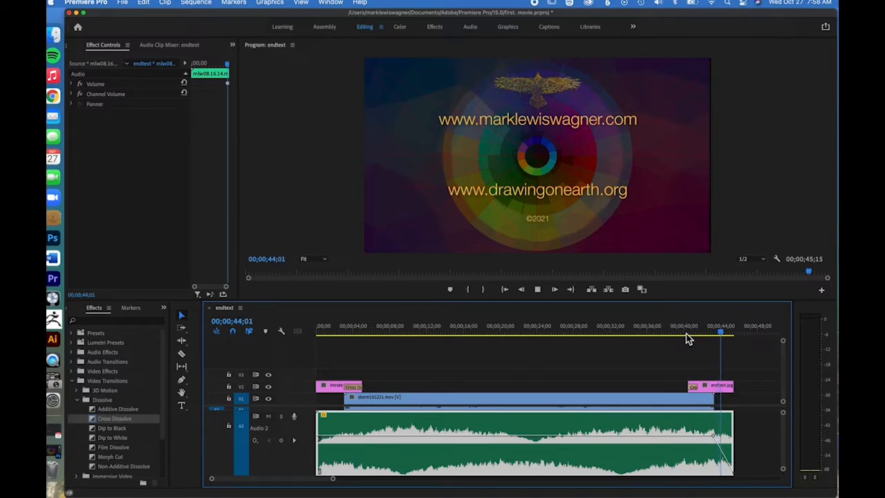
pyautogui.press('space')
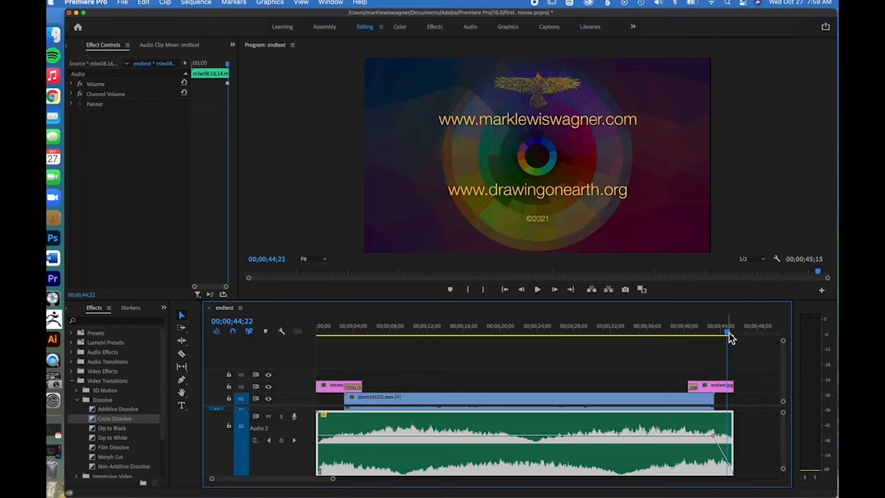
pyautogui.moveTo(729, 335); pyautogui.dragTo(640, 339)
pyautogui.press('space')
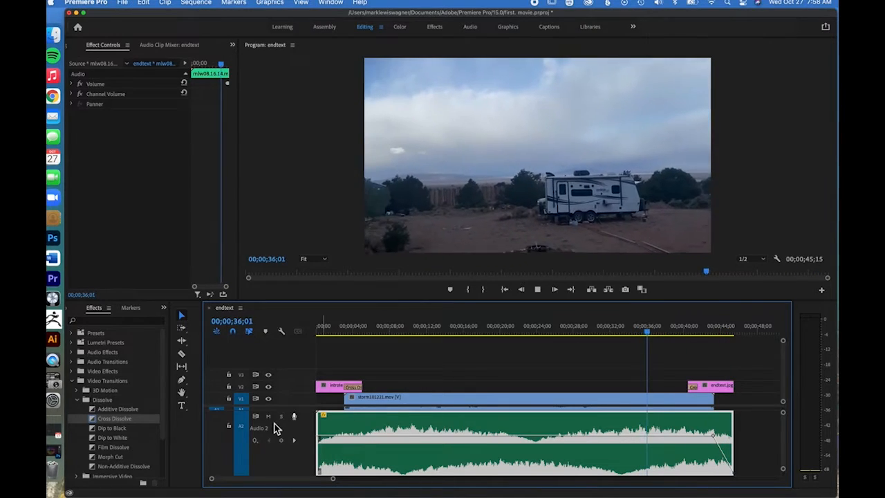
pyautogui.press('space')
# Shift the divider between the video and audio tracks and increase the height of the Video 1 track.
pyautogui.moveTo(282, 410); pyautogui.dragTo(282, 430)
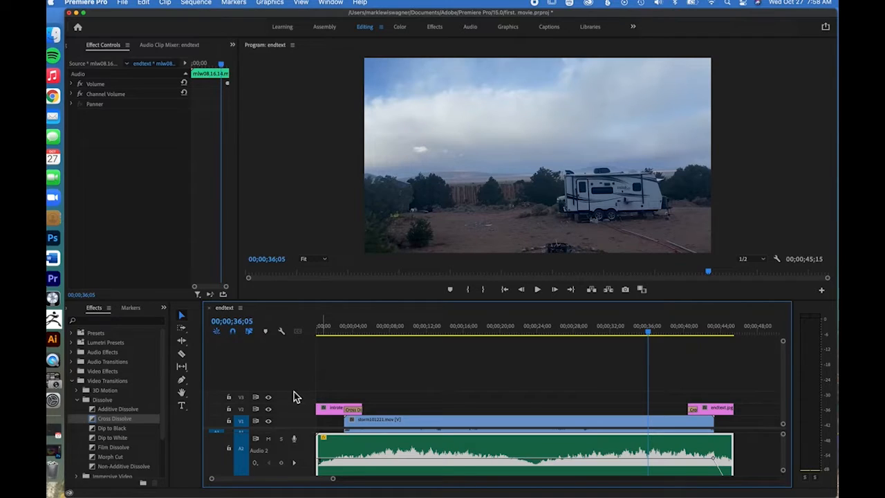
pyautogui.moveTo(295, 394); pyautogui.dragTo(293, 349)
pyautogui.moveTo(296, 418); pyautogui.dragTo(296, 381)
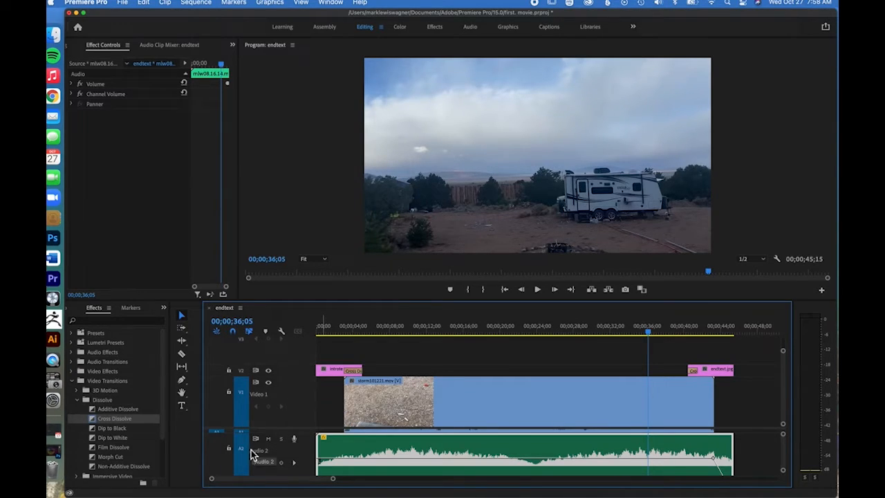
# Replay the sequence from about 00;00;26;29 and toggle the system sound mute to check the audio output.
pyautogui.press('space')
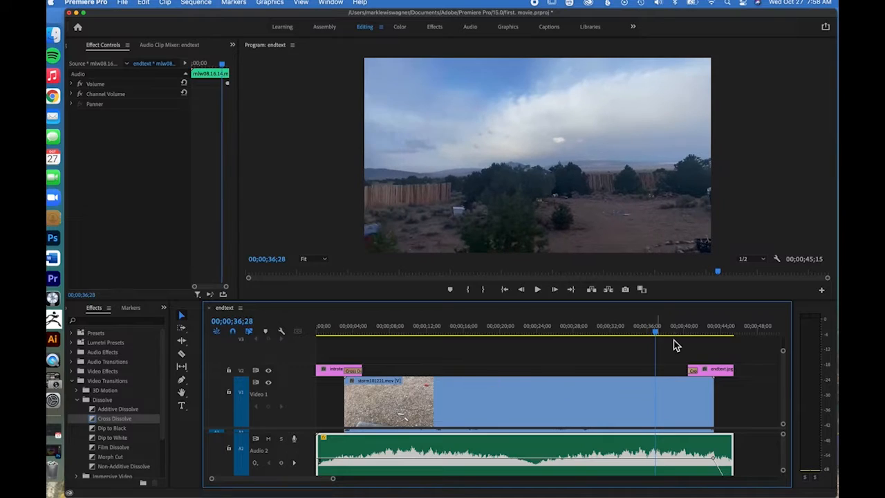
pyautogui.moveTo(660, 336); pyautogui.dragTo(566, 337)
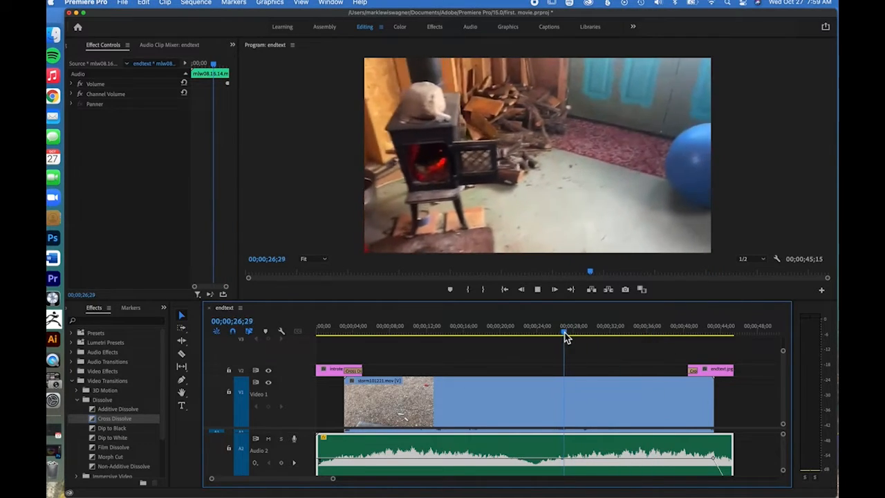
pyautogui.press('space')
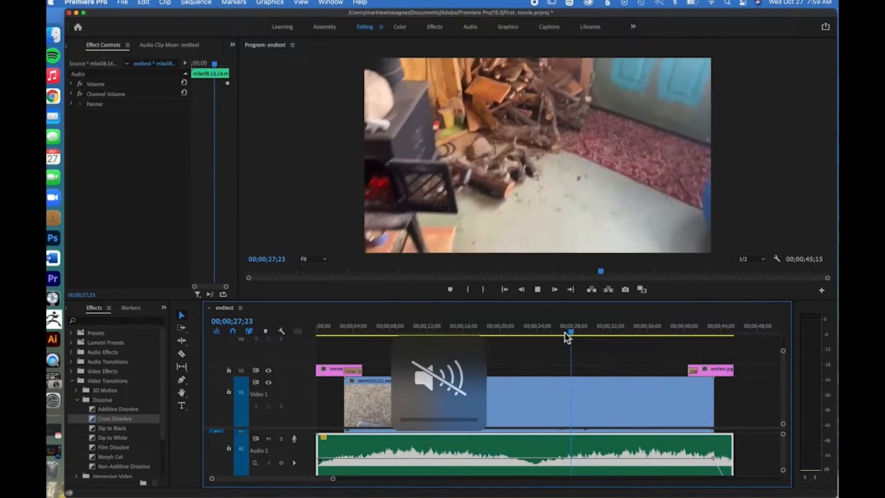
pyautogui.press('space')
pyautogui.press('F10')
pyautogui.press('space')
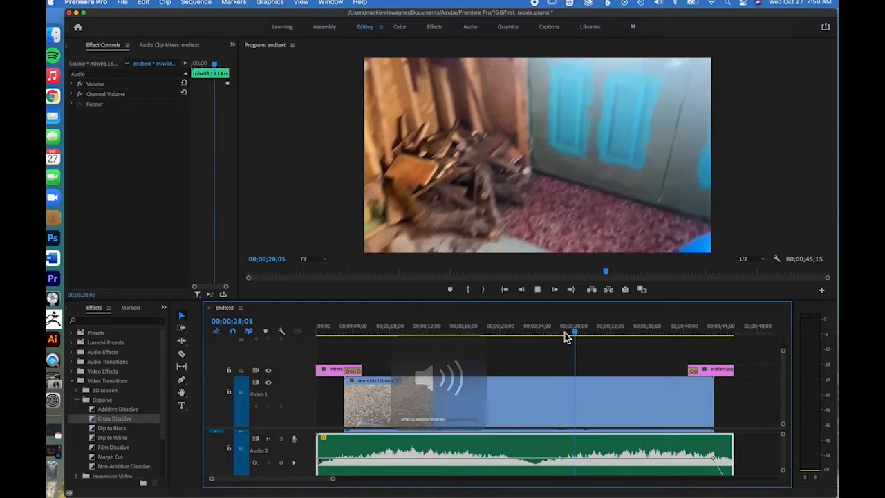
pyautogui.press('space')
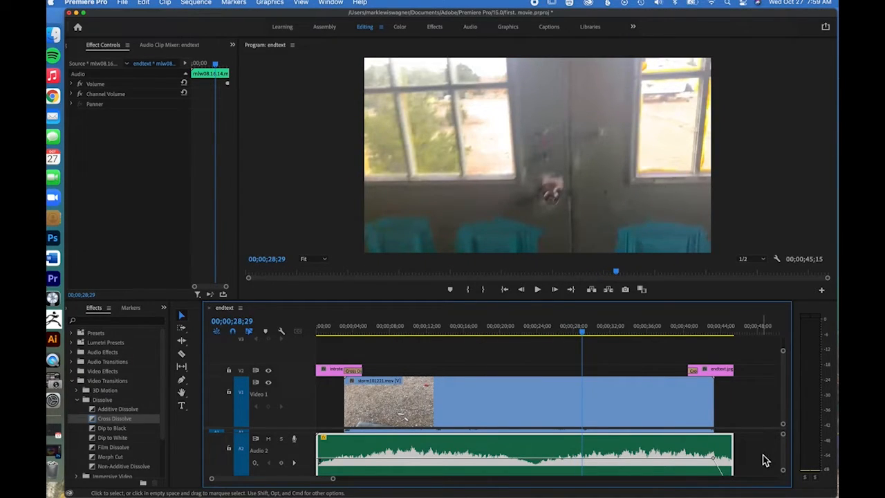
# Turn off solo on audio track A3 and play the sequence to hear the mix.
pyautogui.scroll(-2, 766, 452)
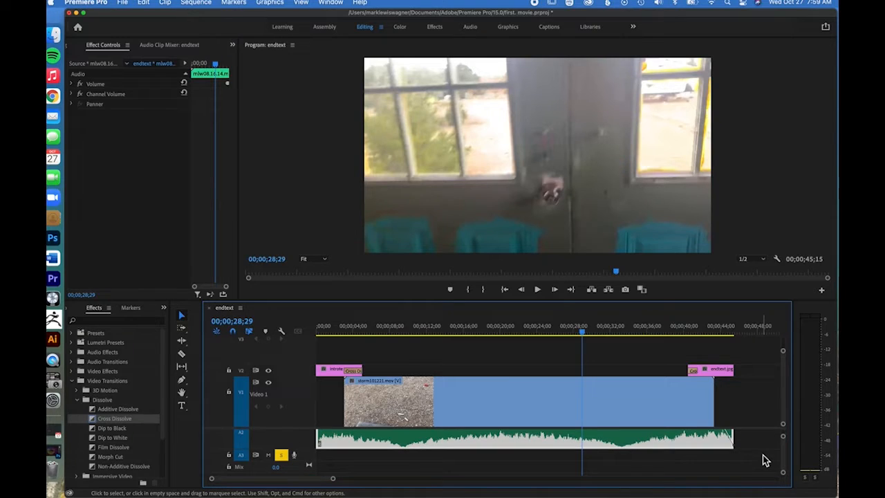
pyautogui.click(282, 455)
pyautogui.press('space')
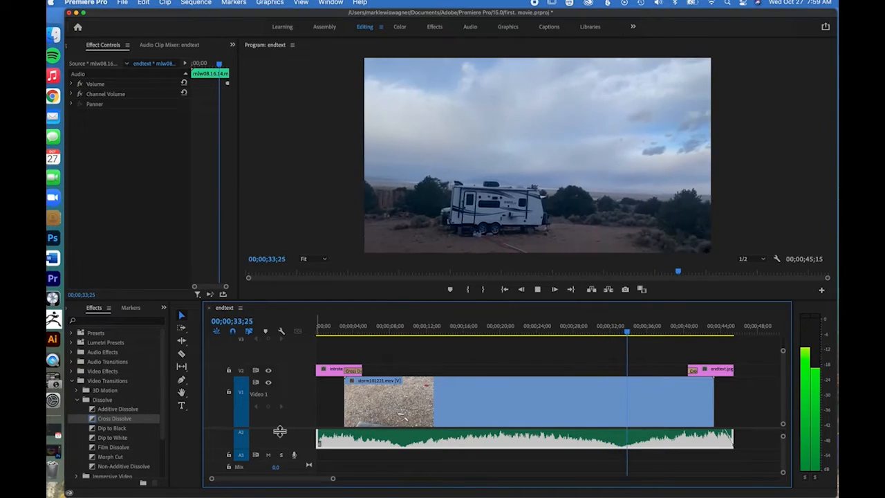
# Adjust the track heights and start the music fade-out earlier by moving its first volume keyframe to about 00;00;40;27.
pyautogui.moveTo(284, 415); pyautogui.dragTo(282, 406)
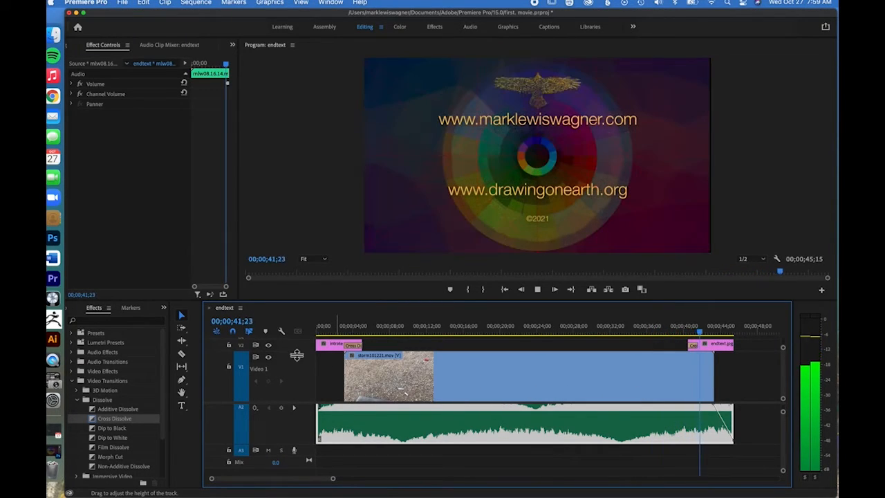
pyautogui.moveTo(296, 371); pyautogui.dragTo(296, 370)
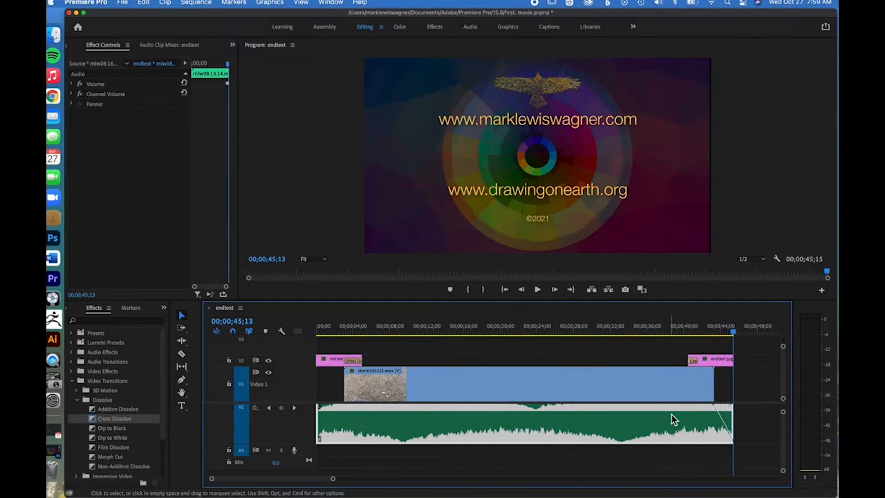
pyautogui.moveTo(714, 406); pyautogui.dragTo(691, 406)
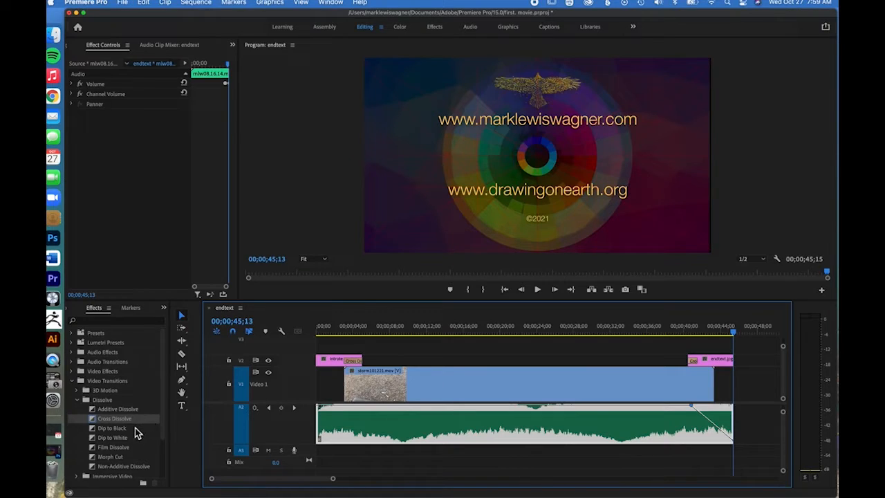
# Apply a Dip to Black transition to the end of the endtext clip on V2 and play back from 00;00;39;17.
pyautogui.click(120, 429)
pyautogui.moveTo(121, 434); pyautogui.dragTo(679, 335)
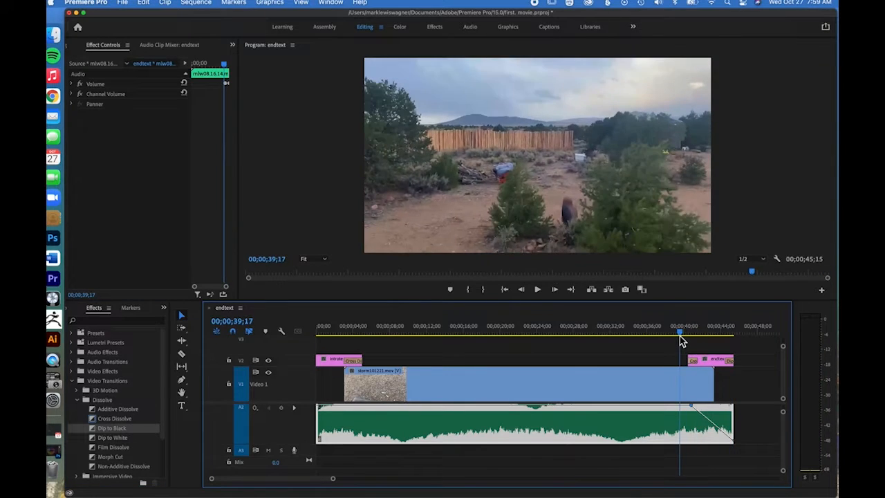
pyautogui.press('space')
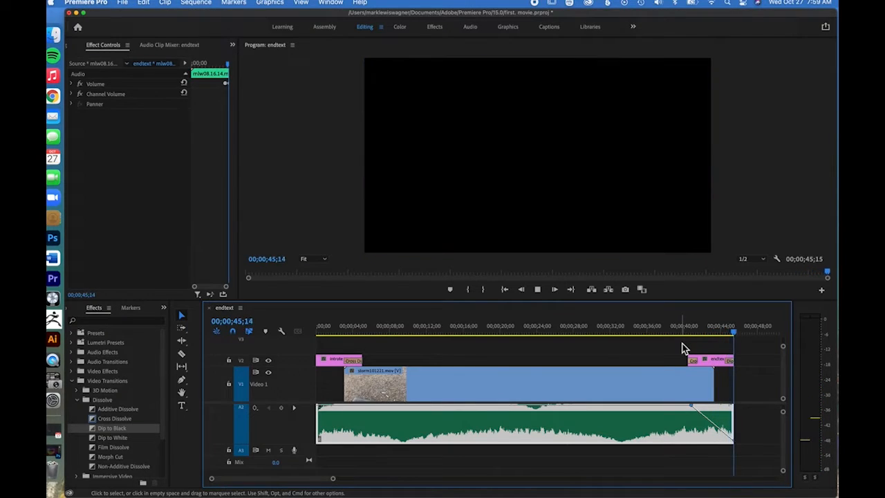
# Stop playback near the sequence start, select the storm clip, and enlarge the video track area and the height of Video 1.
pyautogui.press('space')
pyautogui.press('space')
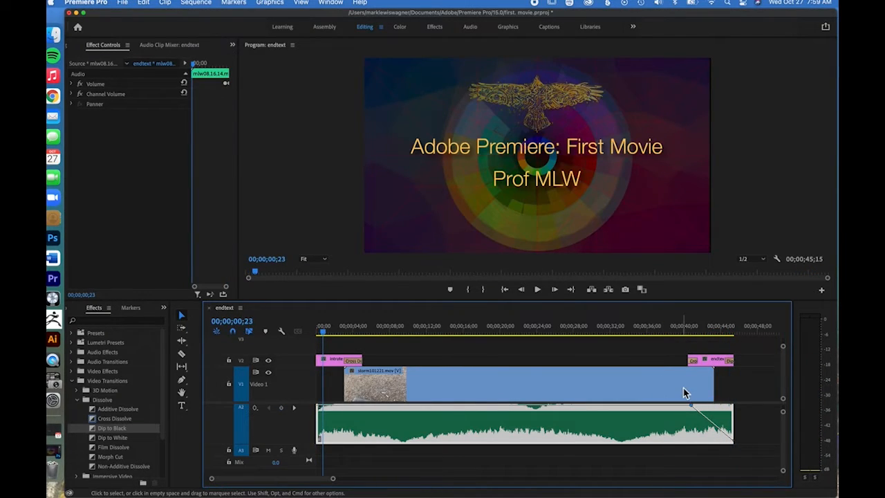
pyautogui.click(685, 393)
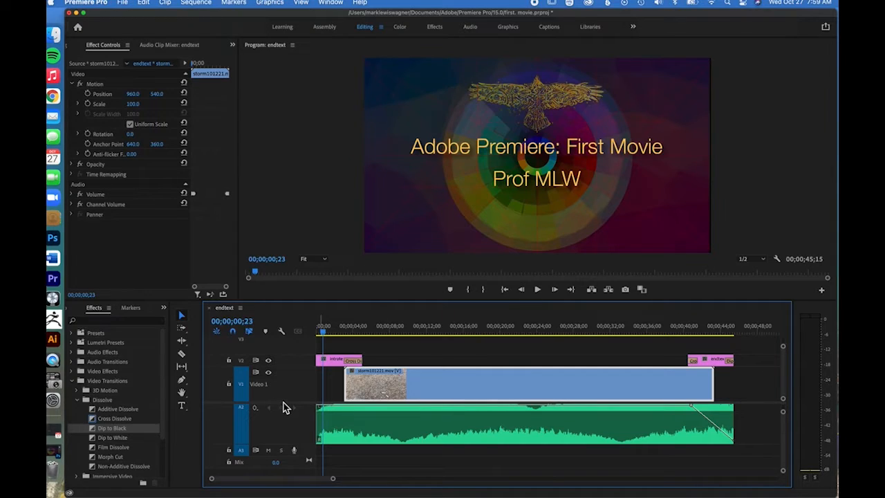
pyautogui.moveTo(285, 406); pyautogui.dragTo(282, 420)
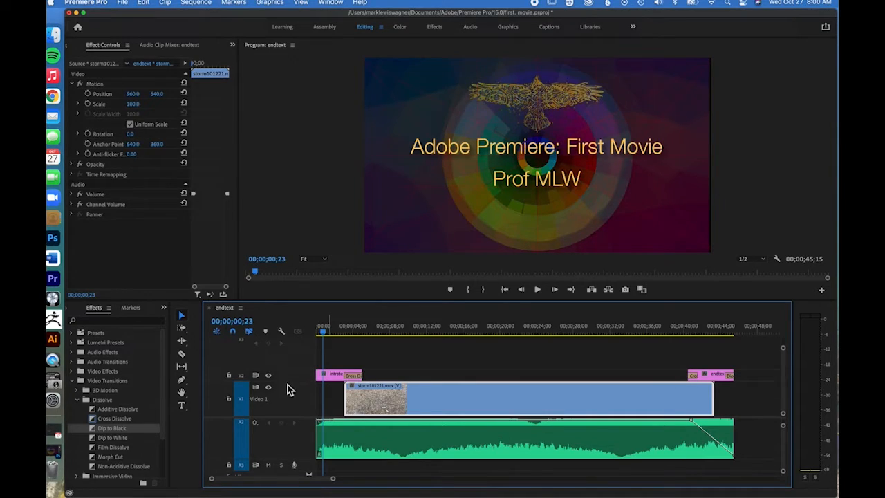
pyautogui.moveTo(287, 421); pyautogui.dragTo(284, 446)
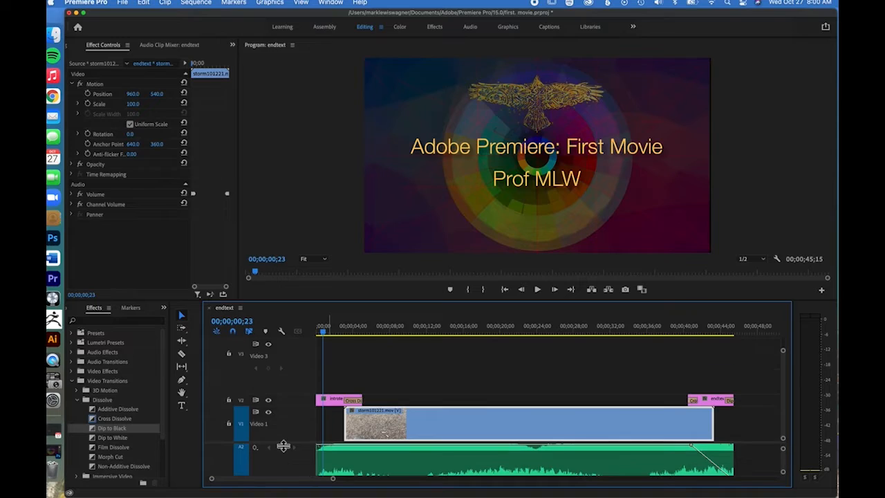
pyautogui.moveTo(300, 411); pyautogui.dragTo(298, 376)
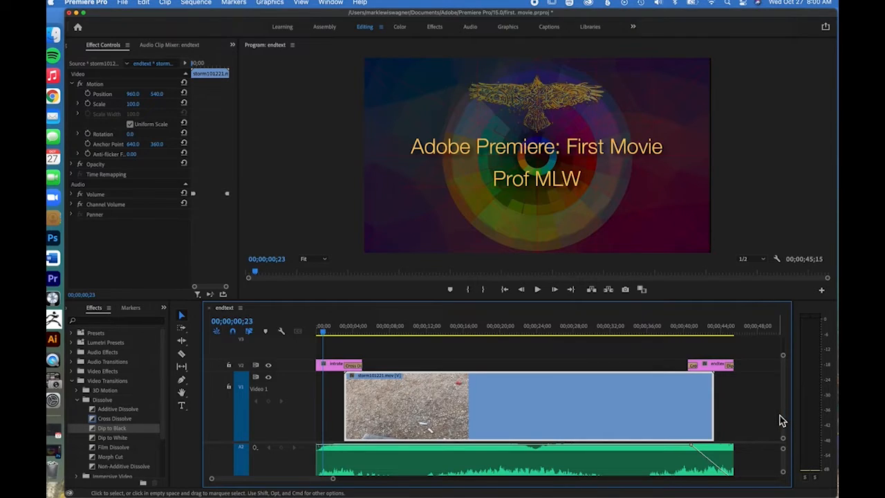
# Start the storm clip's audio fade-out on A1 earlier by moving its volume keyframe to about 39 seconds.
pyautogui.scroll(3, 781, 419)
pyautogui.hscroll(1, 781, 419)
pyautogui.scroll(-3, 753, 457)
pyautogui.hscroll(-1, 754, 457)
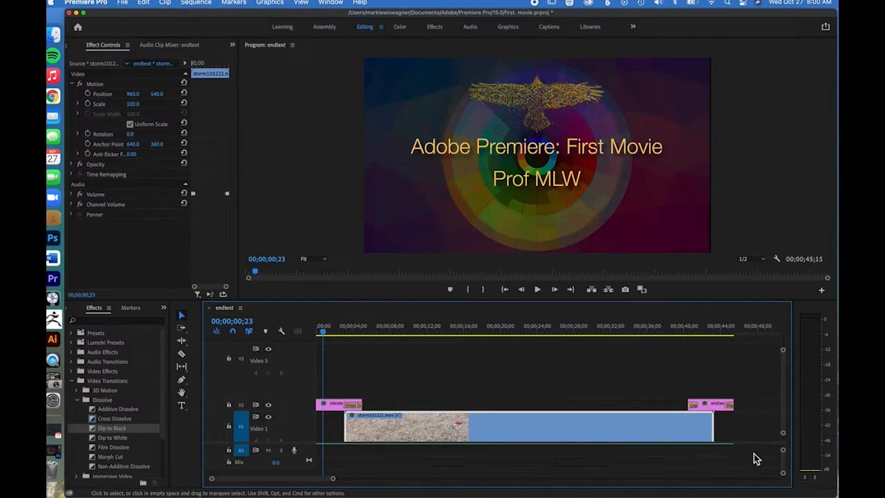
pyautogui.scroll(4, 754, 456)
pyautogui.hscroll(1, 753, 456)
pyautogui.scroll(-1, 754, 458)
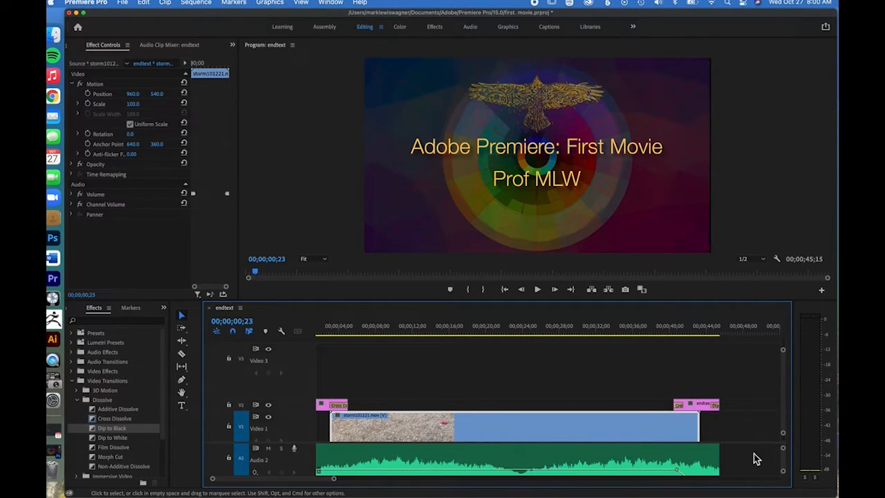
pyautogui.scroll(3, 754, 458)
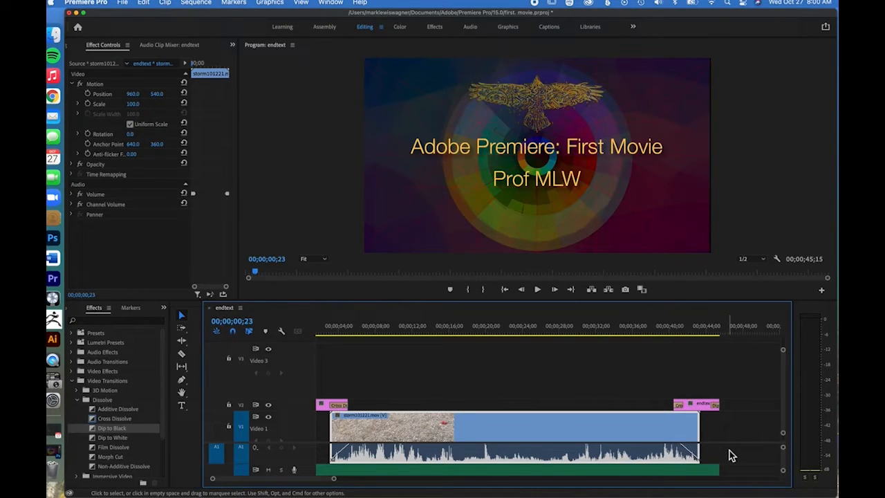
pyautogui.hscroll(1, 732, 455)
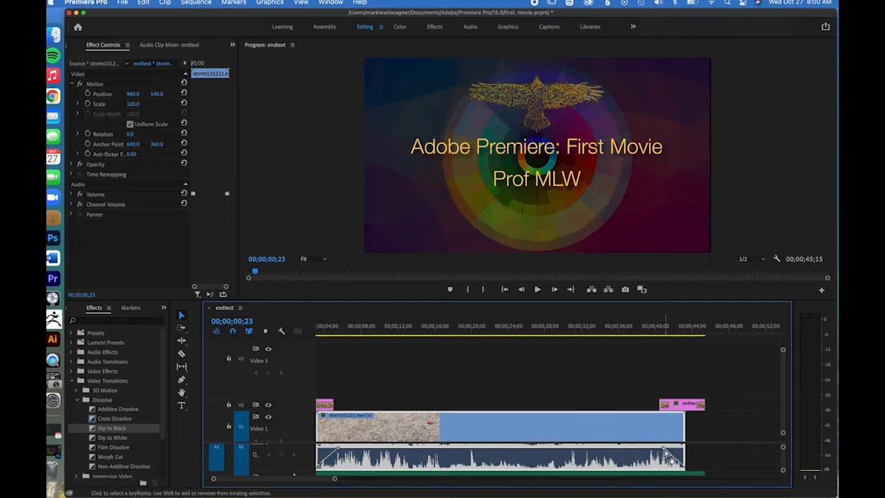
pyautogui.moveTo(664, 449); pyautogui.dragTo(643, 450)
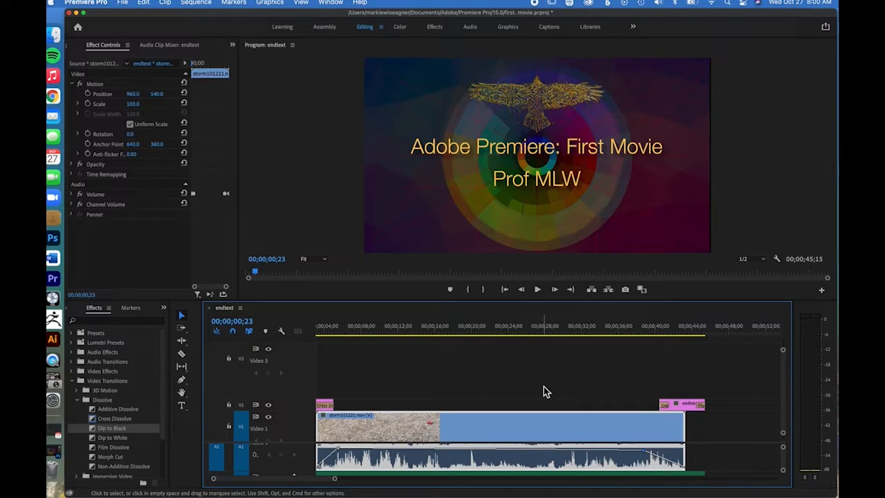
# Scrub through the sequence from start to end and play it back from about 00;00;33.
pyautogui.hscroll(-2, 543, 391)
pyautogui.scroll(-1, 543, 392)
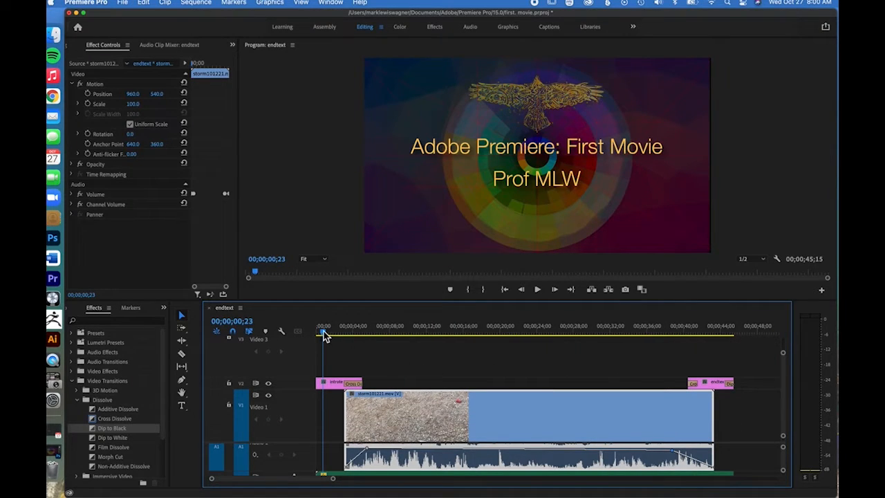
pyautogui.moveTo(323, 335); pyautogui.dragTo(735, 348)
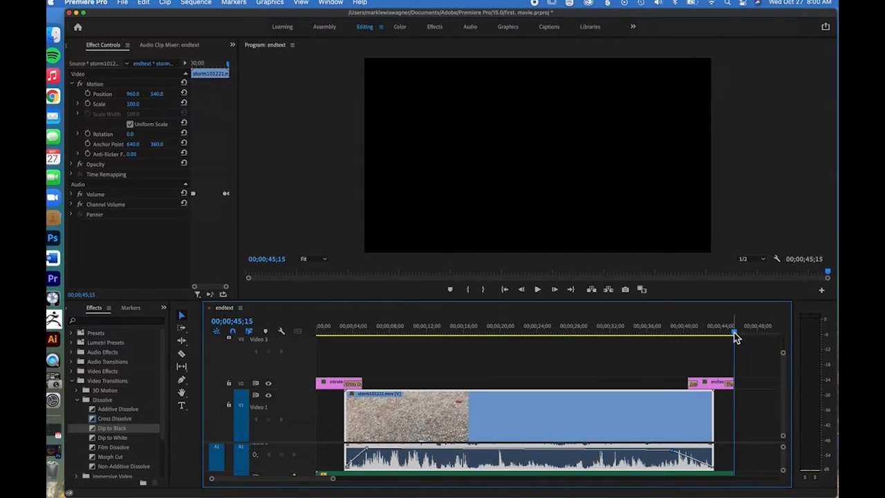
pyautogui.click(620, 335)
pyautogui.press('space')
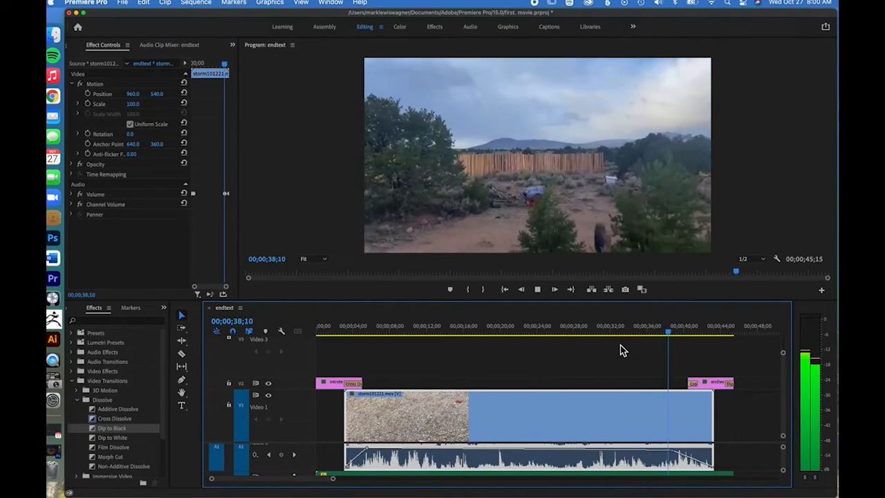
pyautogui.press('space')
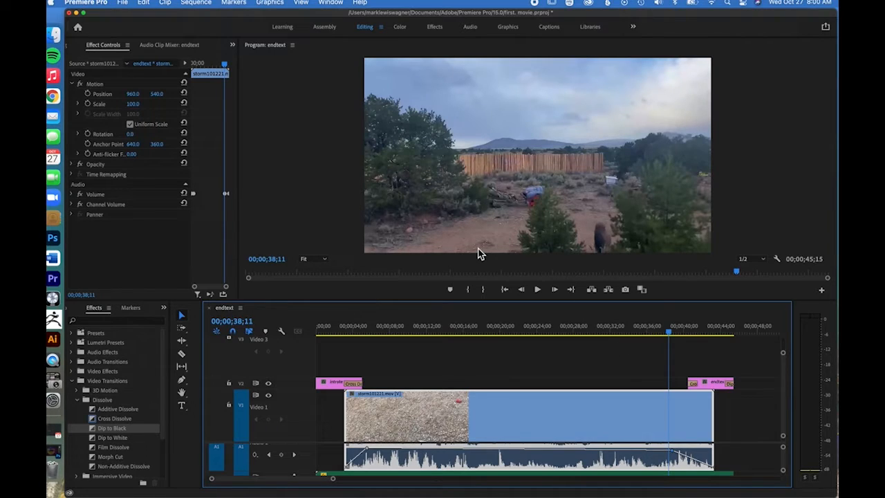
# Save the project and open the media export settings for the endtext sequence.
pyautogui.press('cmd+s')
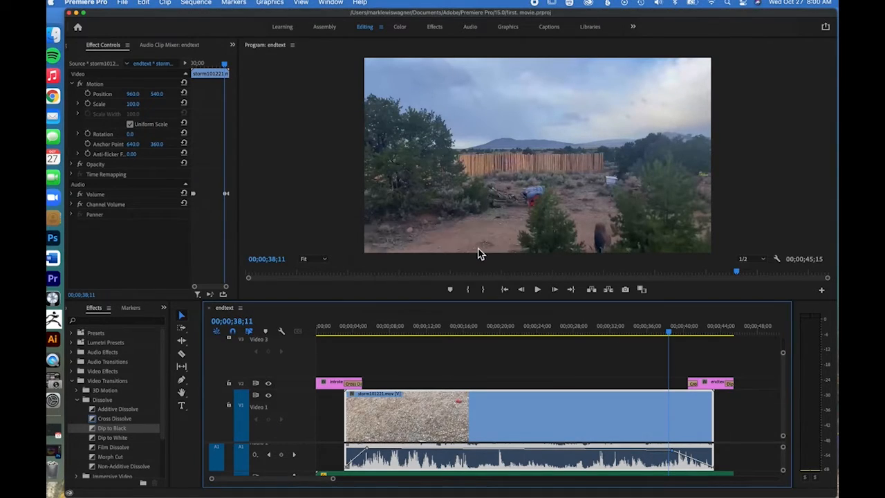
pyautogui.click(123, 3)
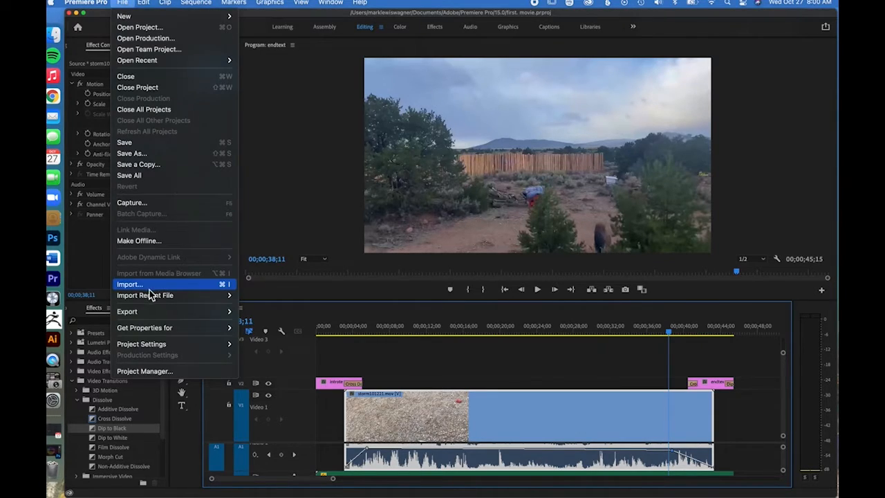
pyautogui.moveTo(144, 316)
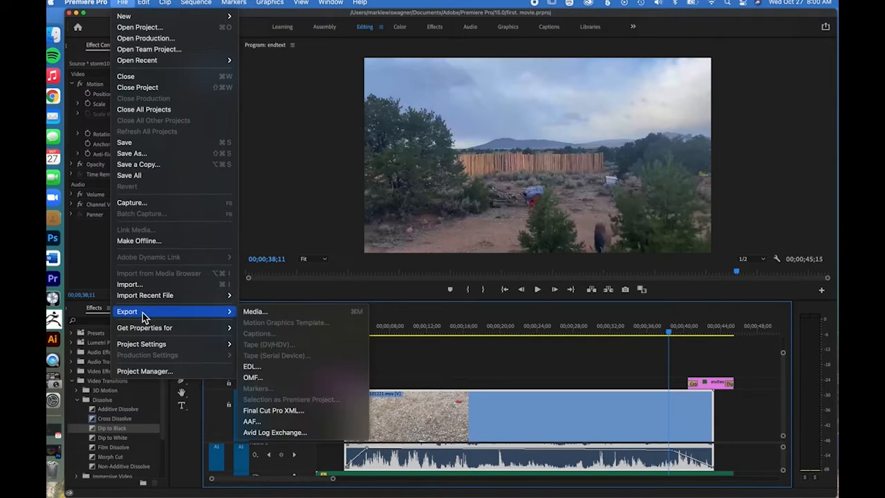
pyautogui.click(255, 313)
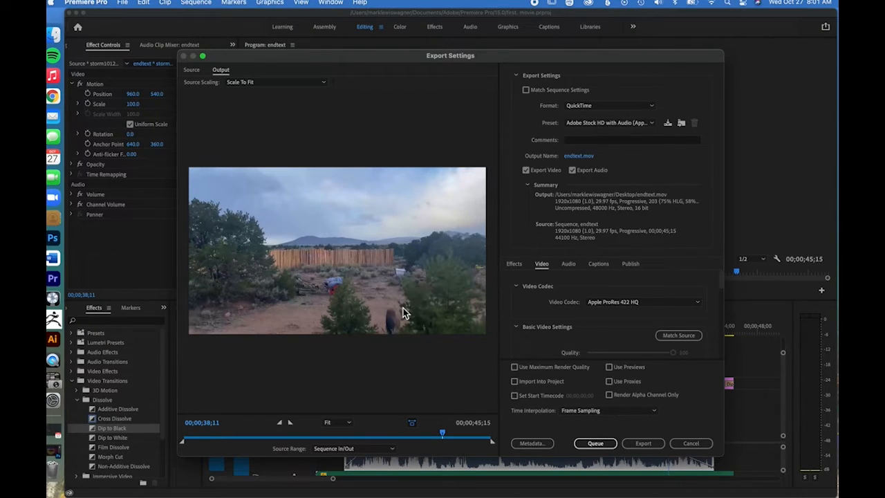
pyautogui.moveTo(382, 55); pyautogui.dragTo(321, 13)
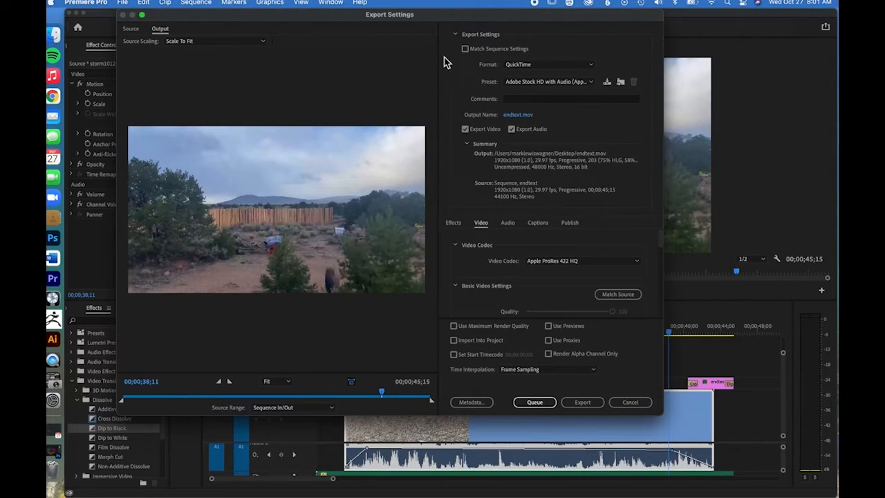
# Set the export format to H.264 and the output file to premierefirst on the Desktop.
pyautogui.click(591, 66)
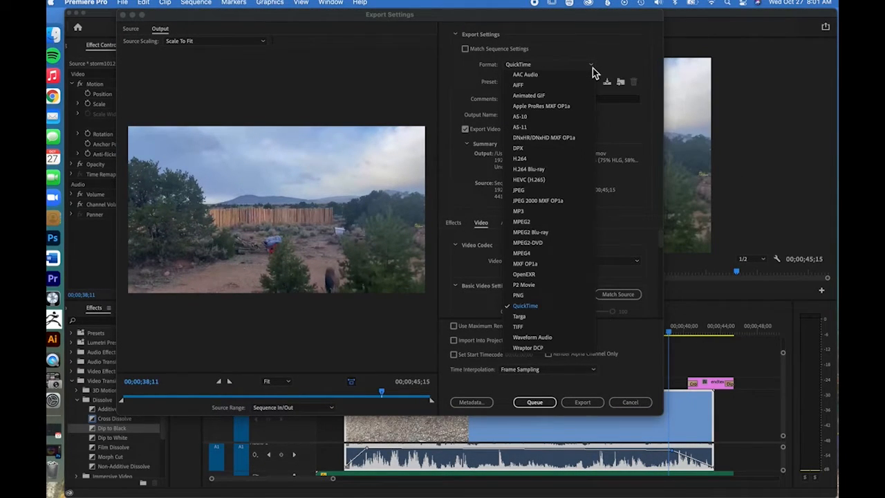
pyautogui.click(529, 161)
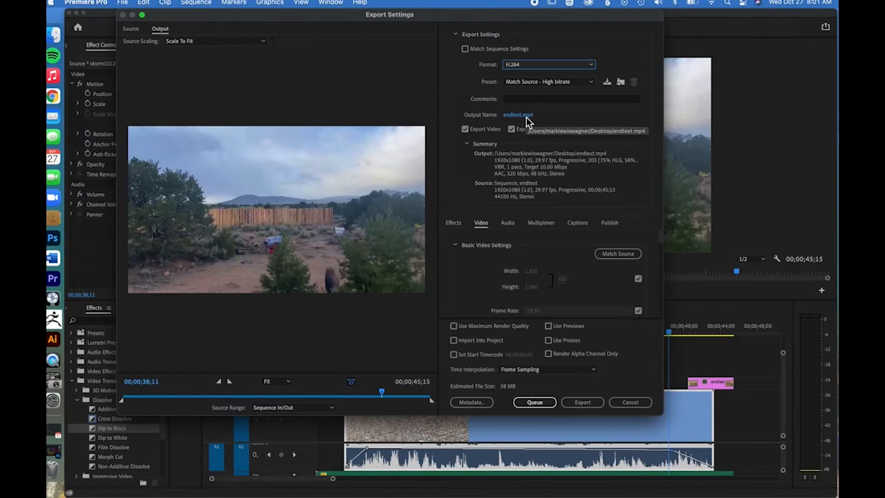
pyautogui.click(525, 117)
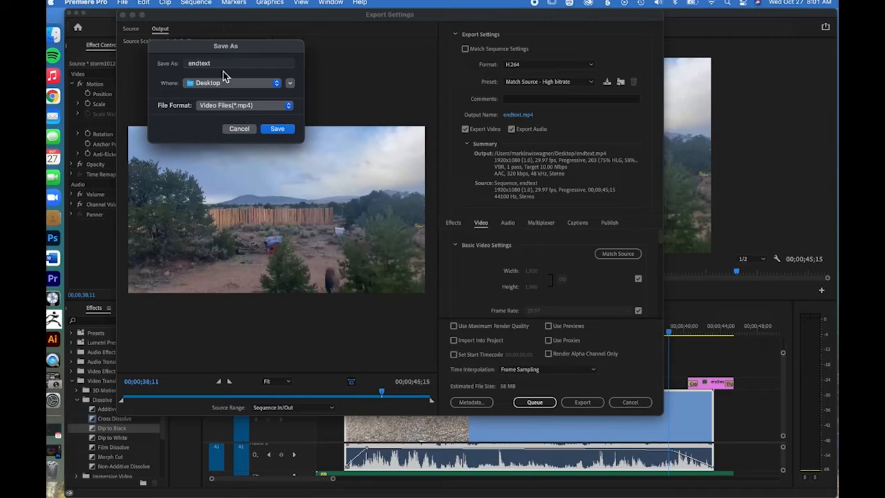
pyautogui.click(217, 64)
pyautogui.moveTo(217, 64); pyautogui.dragTo(178, 69)
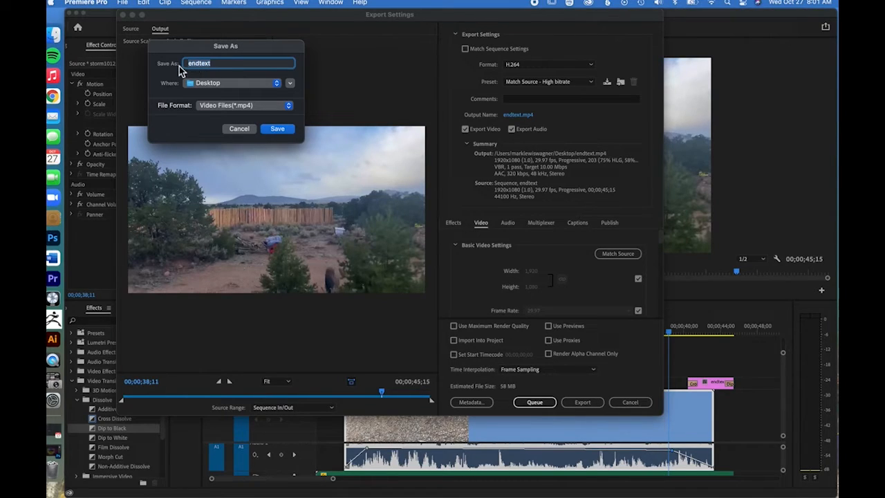
pyautogui.write('premierefirst')
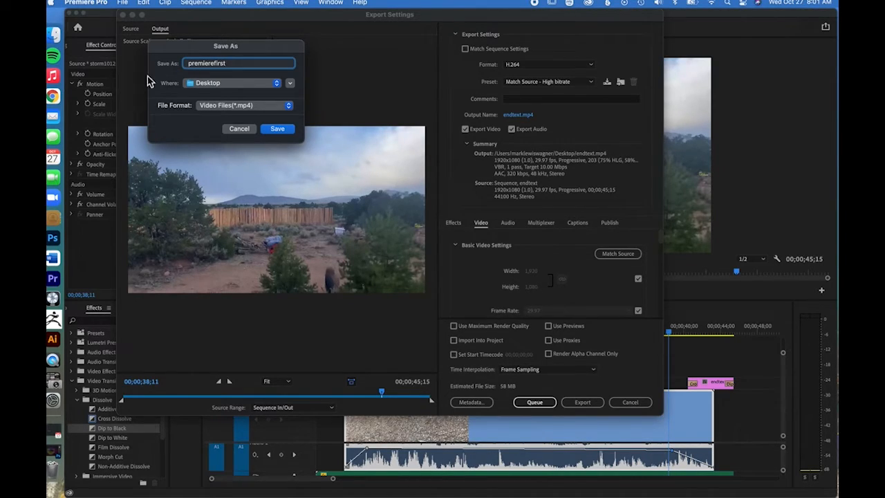
pyautogui.click(280, 130)
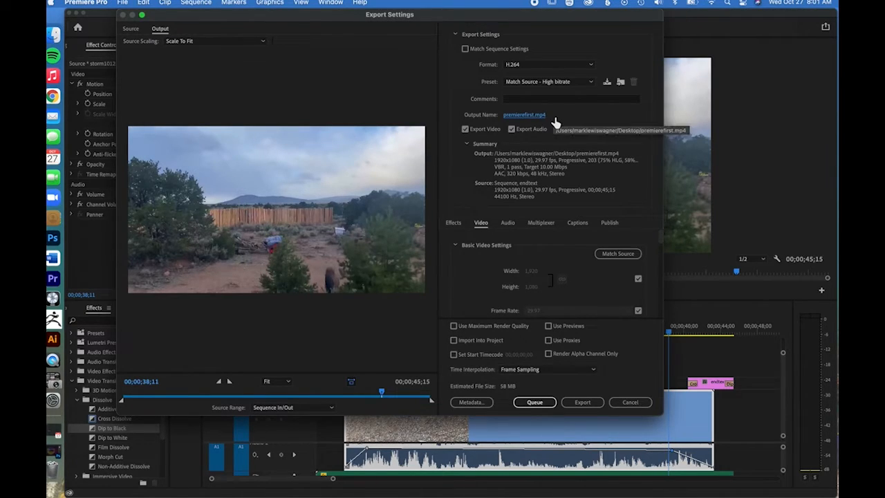
# Apply the YouTube 720p HD preset and export the movie.
pyautogui.click(592, 83)
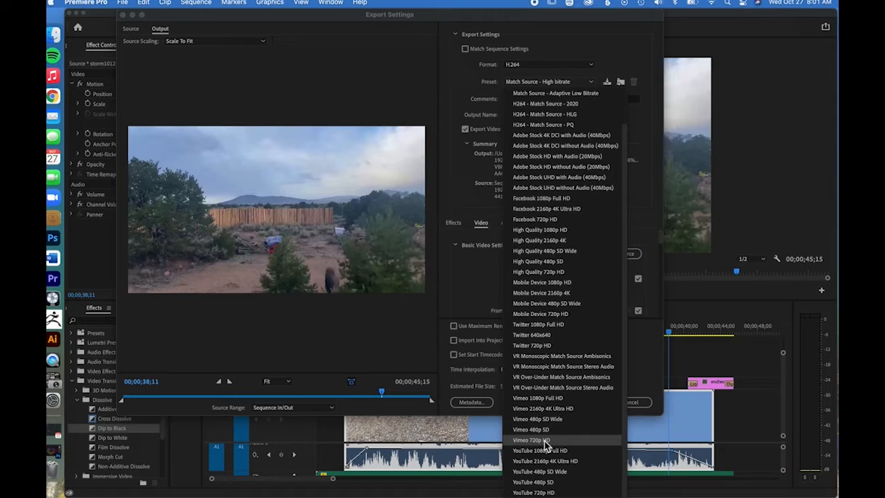
pyautogui.click(543, 493)
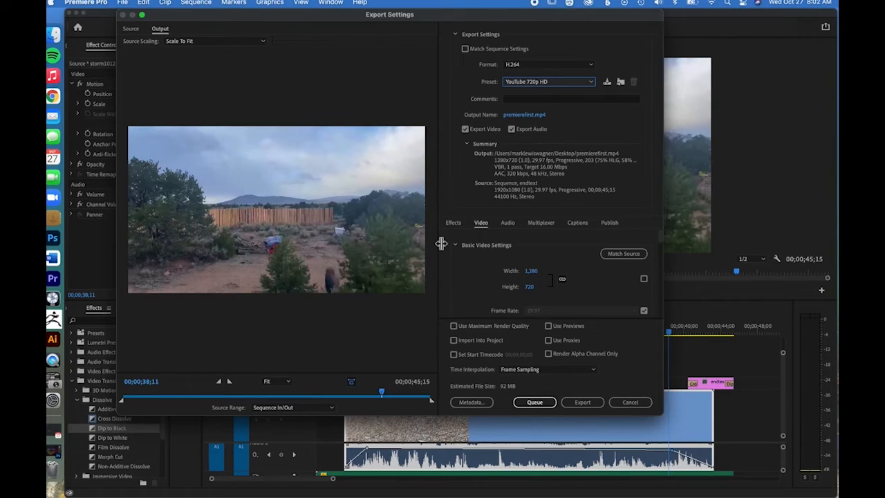
pyautogui.click(591, 408)
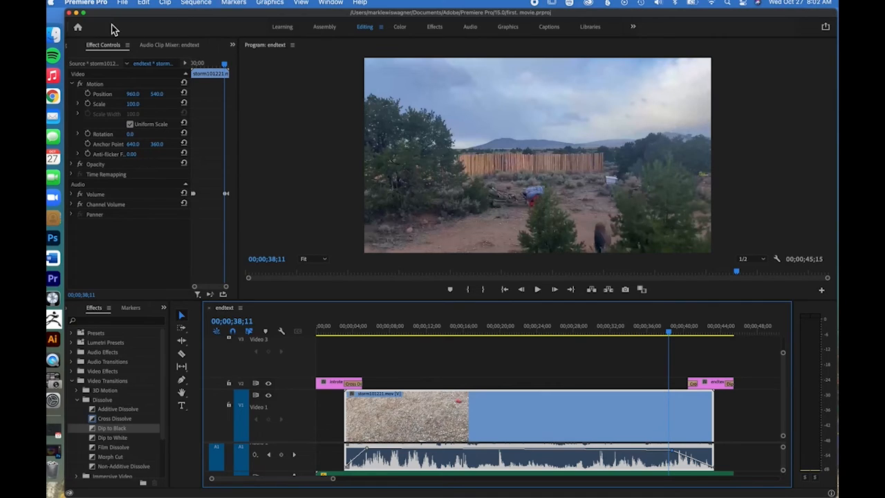
# Minimize the Premiere Pro window and close the Premiere First Movie folder window to clear the desktop.
pyautogui.click(77, 13)
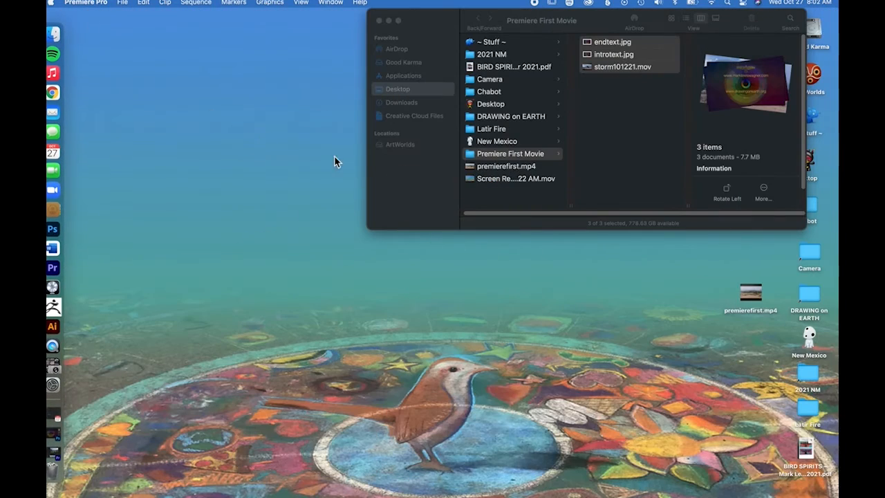
pyautogui.moveTo(442, 21); pyautogui.dragTo(329, 76)
pyautogui.click(266, 72)
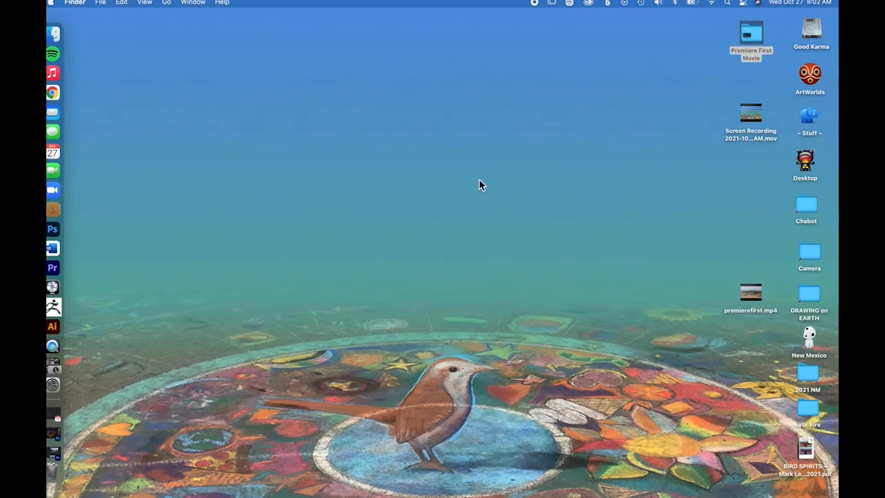
# Open the exported premierefirst.mp4 from the desktop in QuickTime Player, play it for about ten seconds and pause.
pyautogui.doubleClick(752, 296)
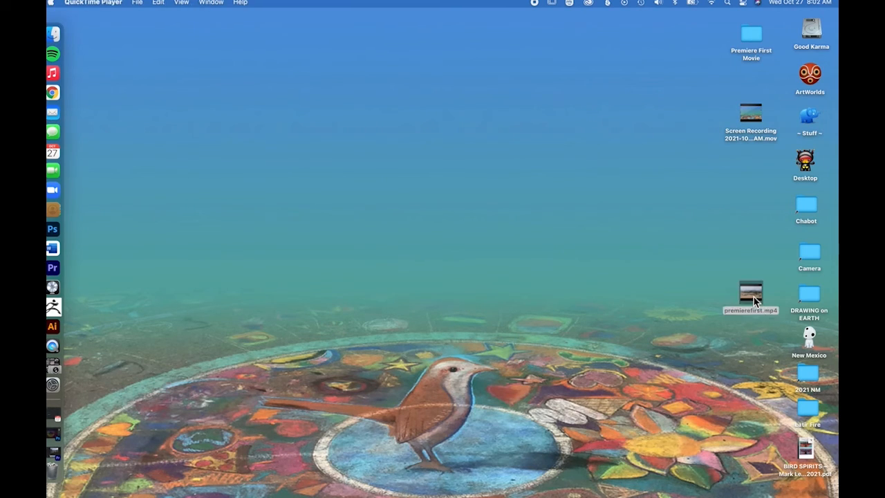
pyautogui.click(394, 306)
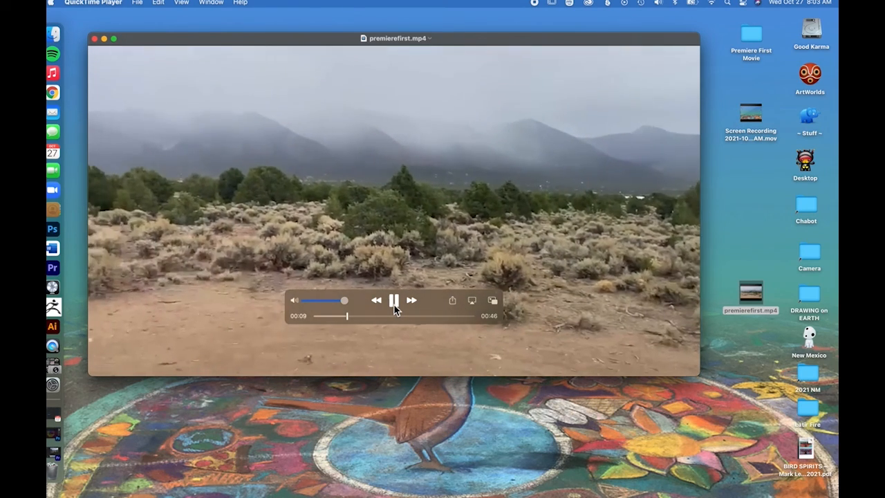
pyautogui.click(394, 305)
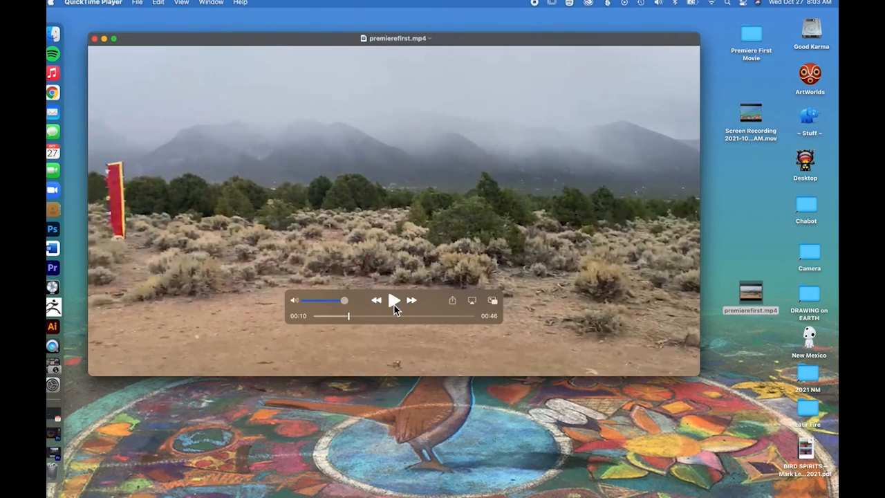